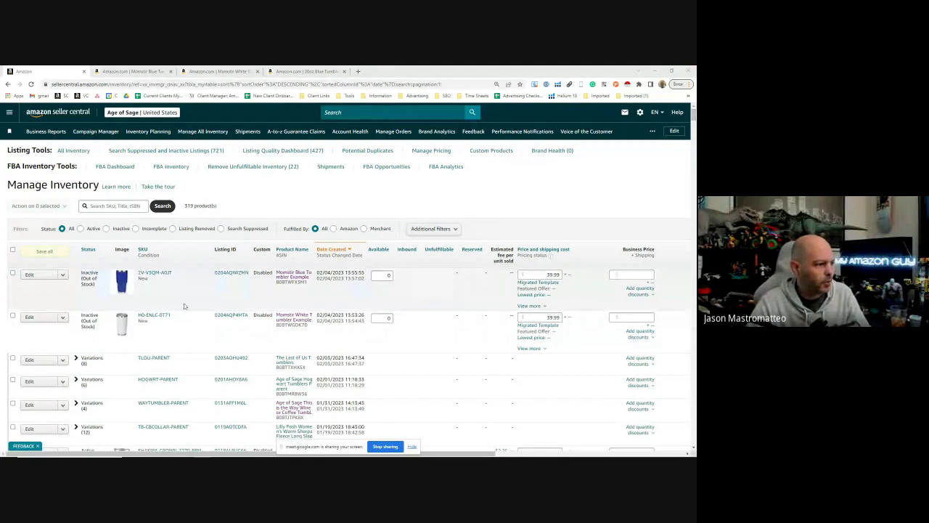
# Step: Compare the Momstir Blue and White Tumbler product pages with the 30oz Blue Tumbler listing that offers color variations
pyautogui.click(116, 69)
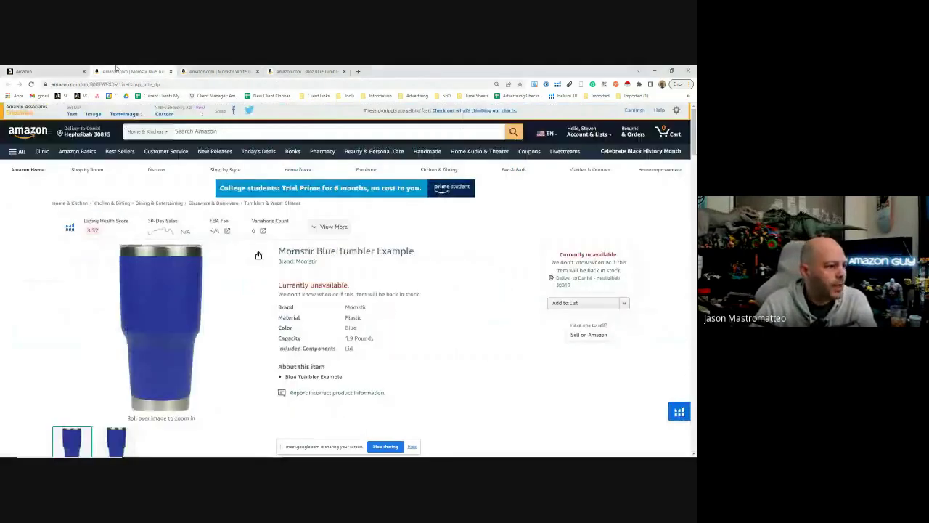
pyautogui.click(226, 71)
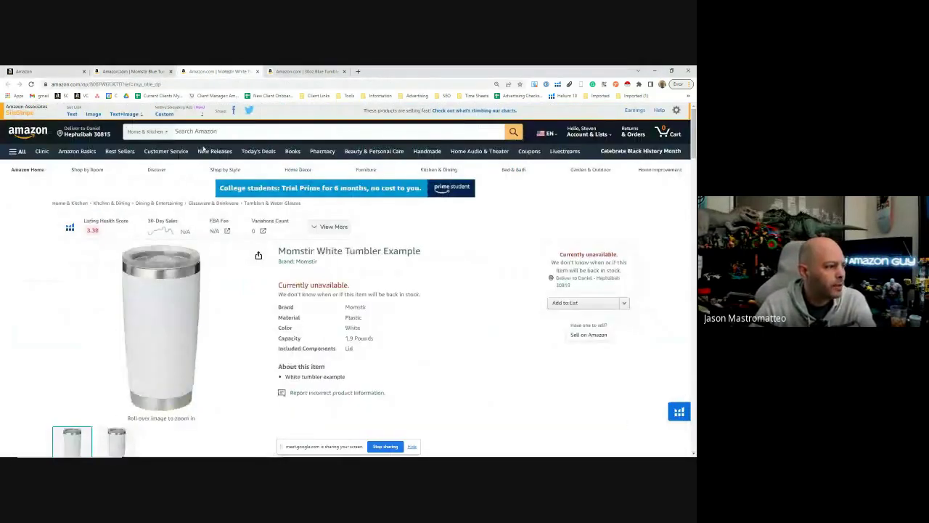
pyautogui.click(132, 71)
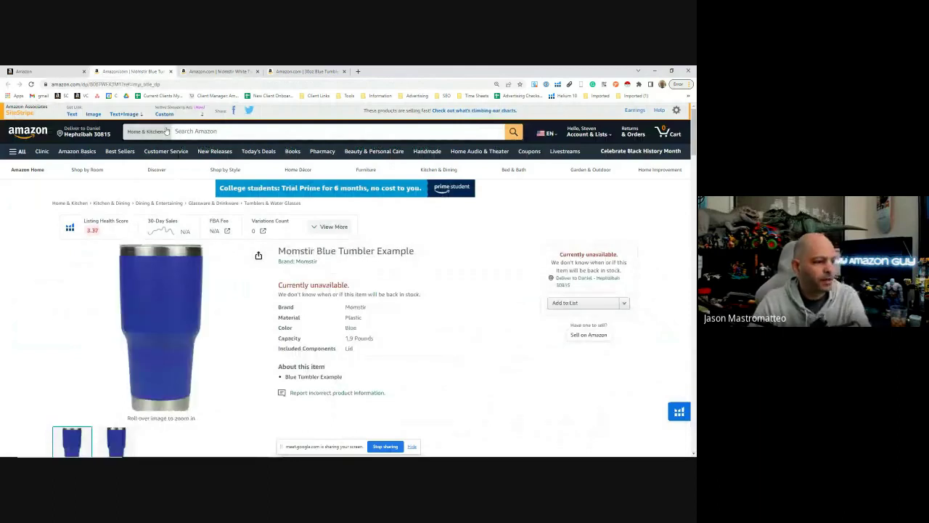
pyautogui.click(301, 71)
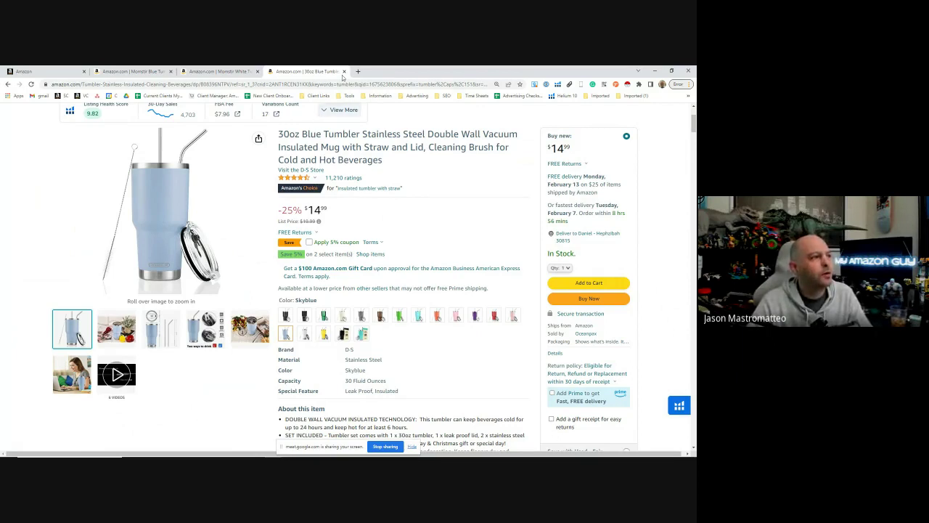
# Step: Return to Manage Inventory and examine the child listings under HOGWRT-PARENT and WAYTUMBLER-PARENT
pyautogui.click(60, 74)
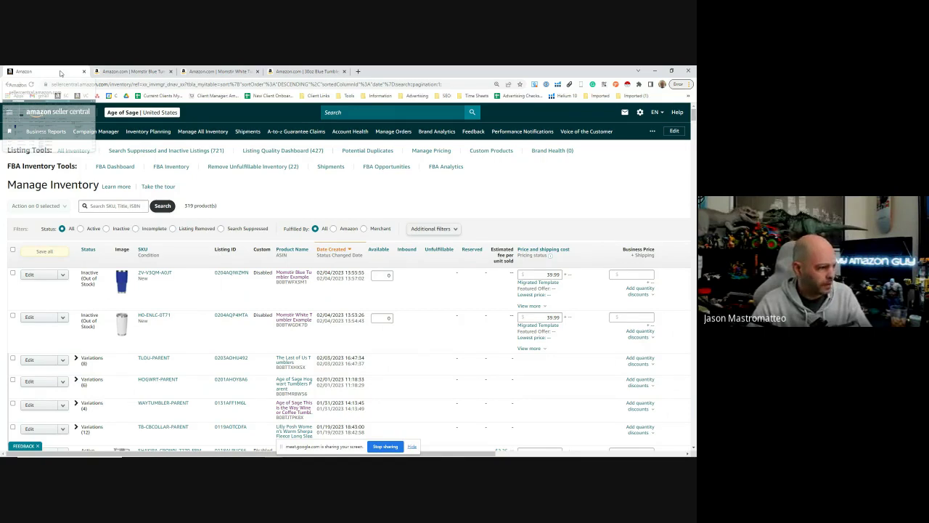
pyautogui.scroll(-2, 93, 243)
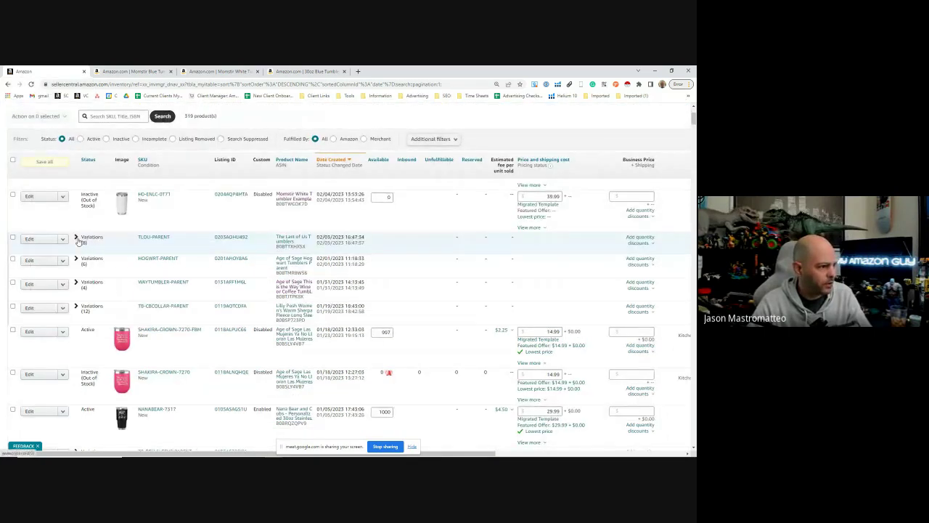
pyautogui.click(77, 259)
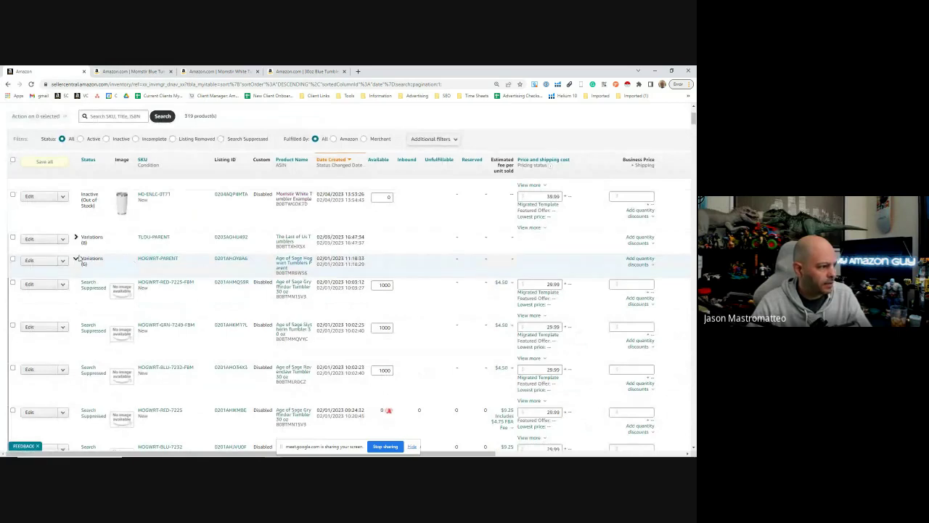
pyautogui.click(76, 260)
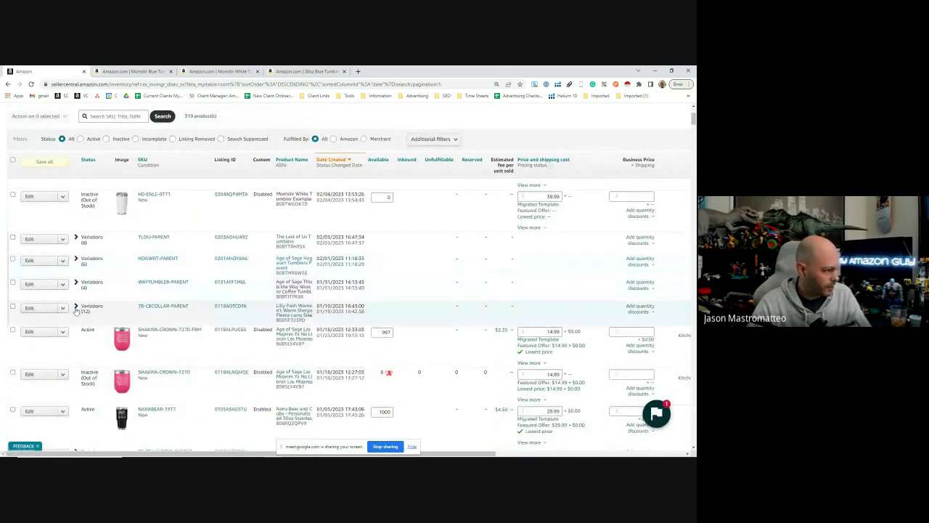
pyautogui.click(76, 284)
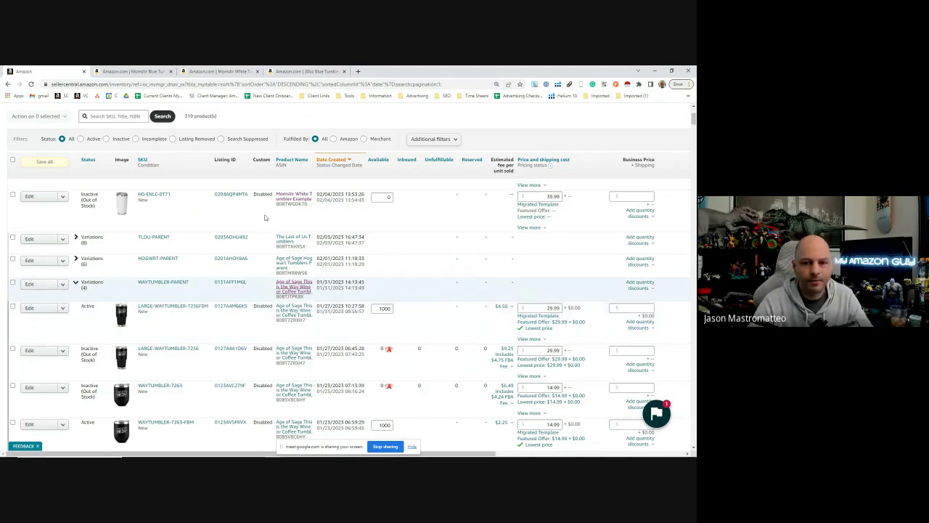
# Step: Revisit the 30oz Blue Tumbler example listing, close its page and return to the inventory list
pyautogui.click(288, 72)
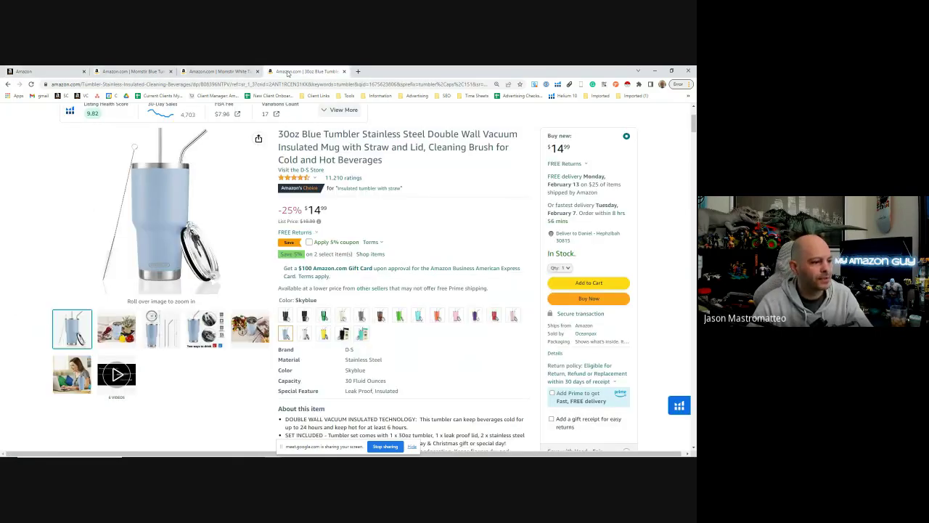
pyautogui.click(344, 71)
pyautogui.click(63, 70)
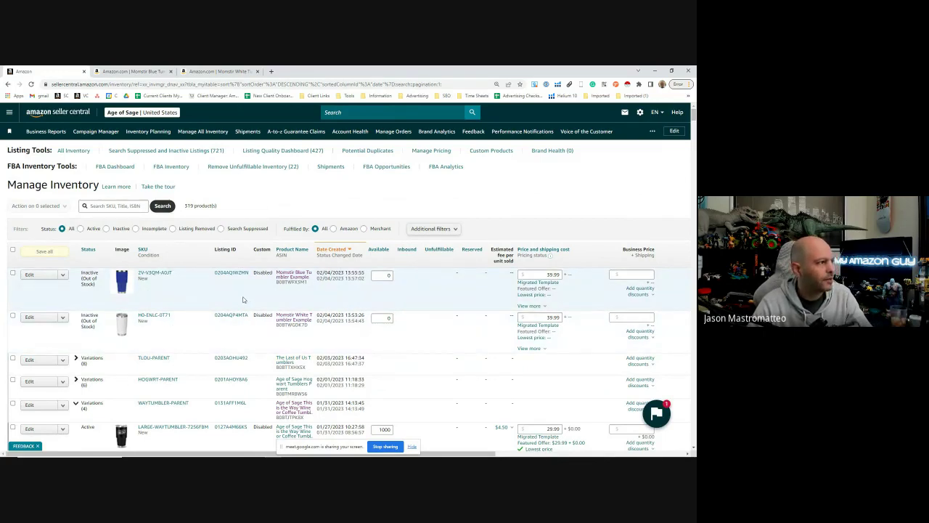
# Step: Open the catalog's Add Products via Upload page in a separate browser tab
pyautogui.click(7, 112)
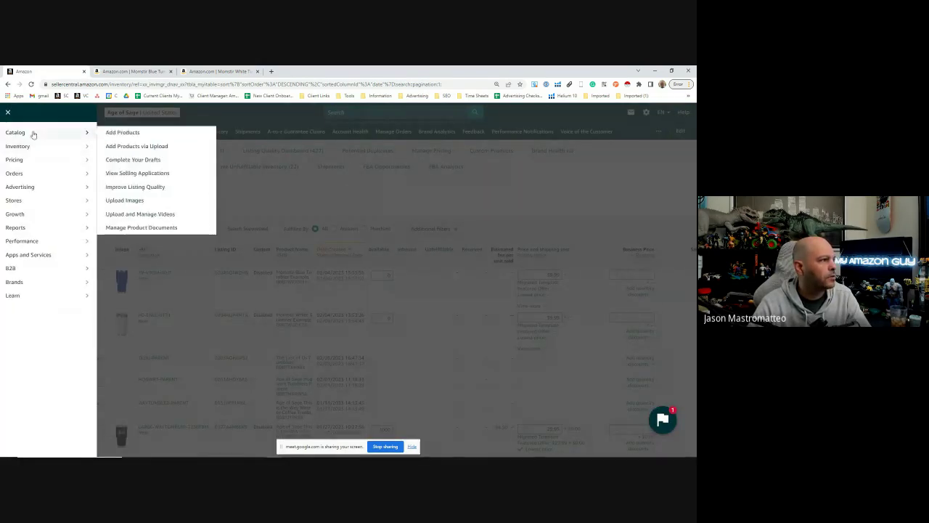
pyautogui.moveTo(40, 139)
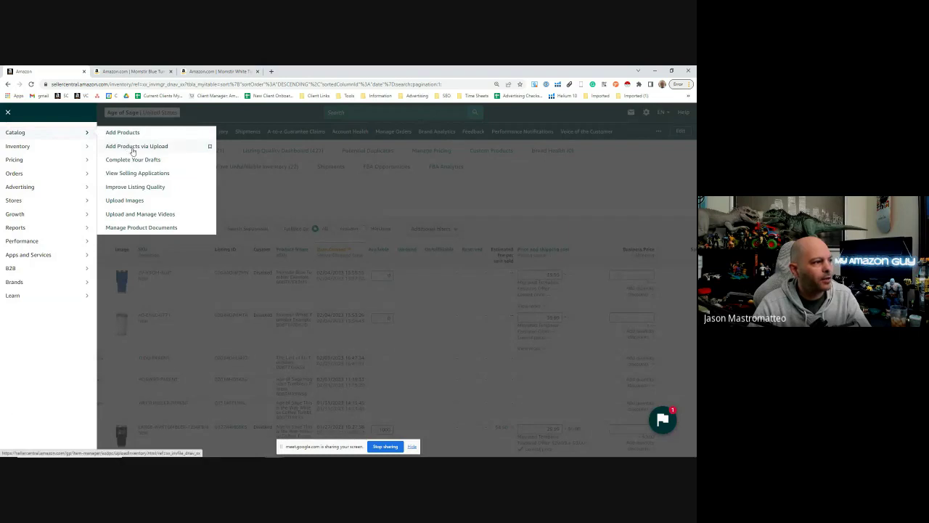
pyautogui.rightClick(139, 150)
pyautogui.click(166, 154)
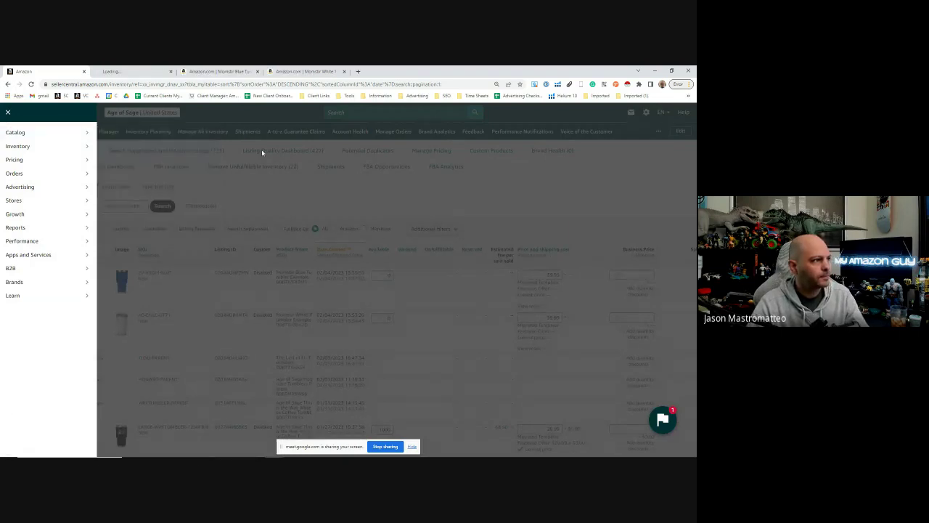
pyautogui.click(128, 71)
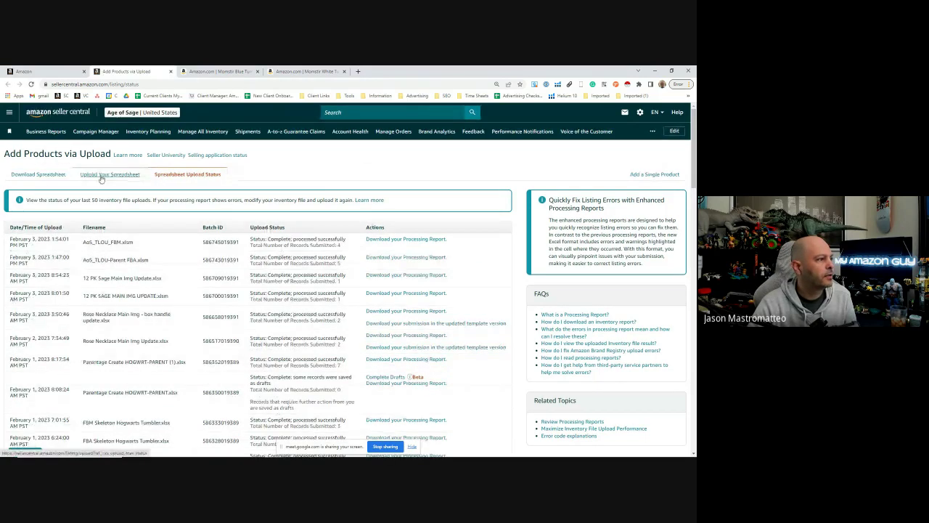
# Step: Open the Amazon.com template generator for listing products not currently in Amazon's catalog
pyautogui.click(60, 176)
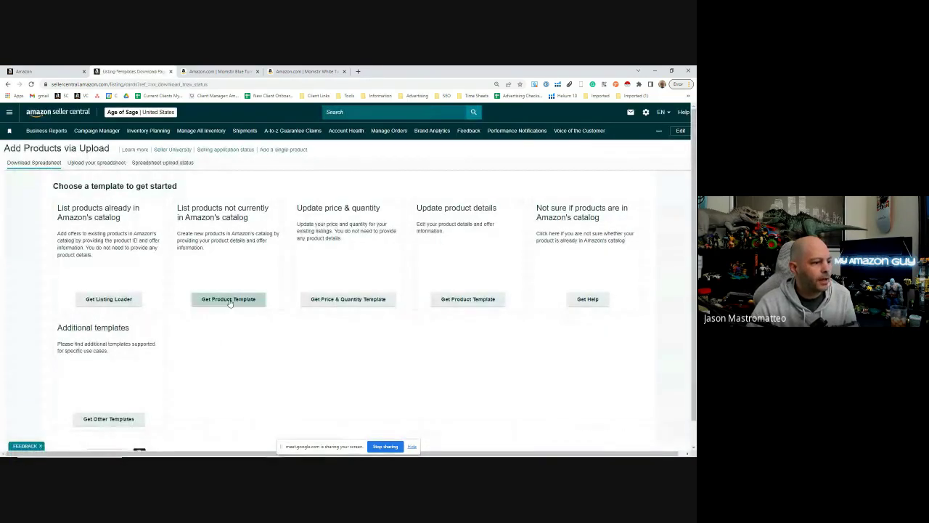
pyautogui.click(228, 303)
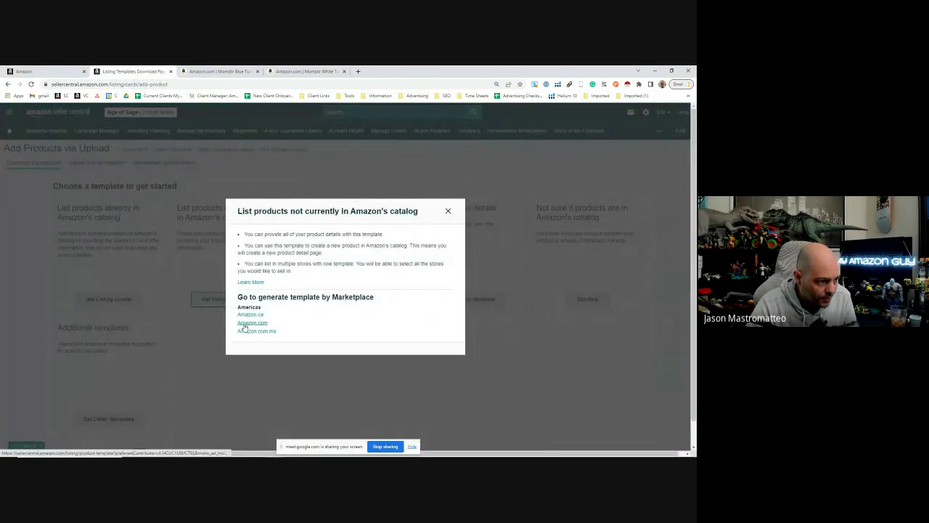
pyautogui.click(247, 323)
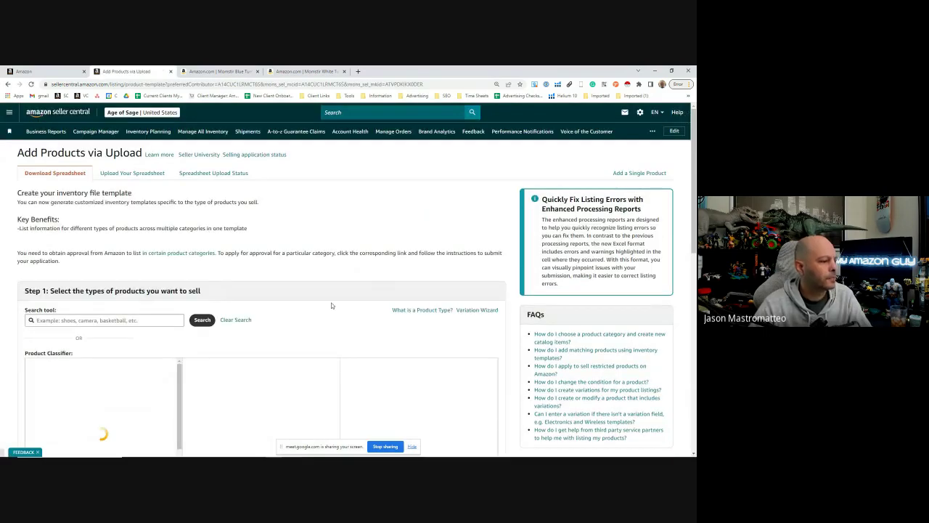
pyautogui.scroll(-1, 266, 203)
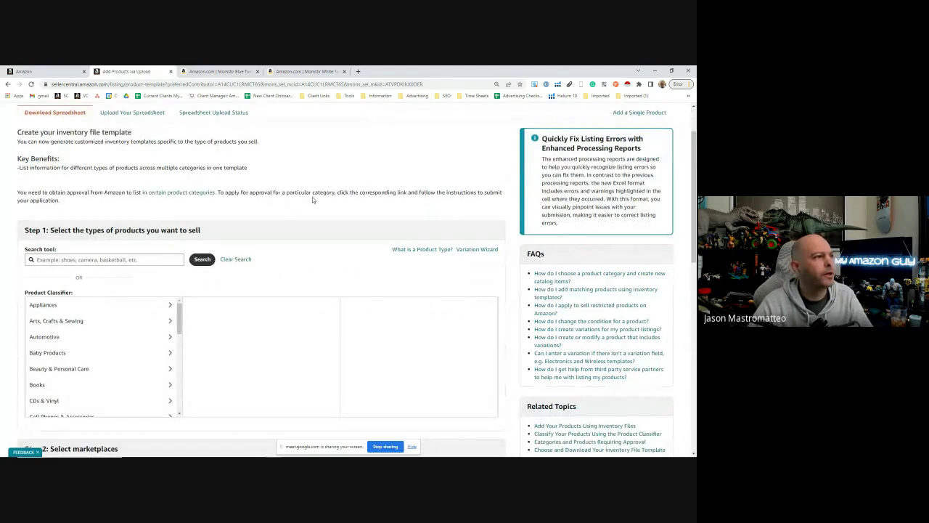
# Step: Open the Momstir Blue Tumbler Example listing from the inventory for editing and view its Product Identity details
pyautogui.click(44, 72)
pyautogui.click(257, 187)
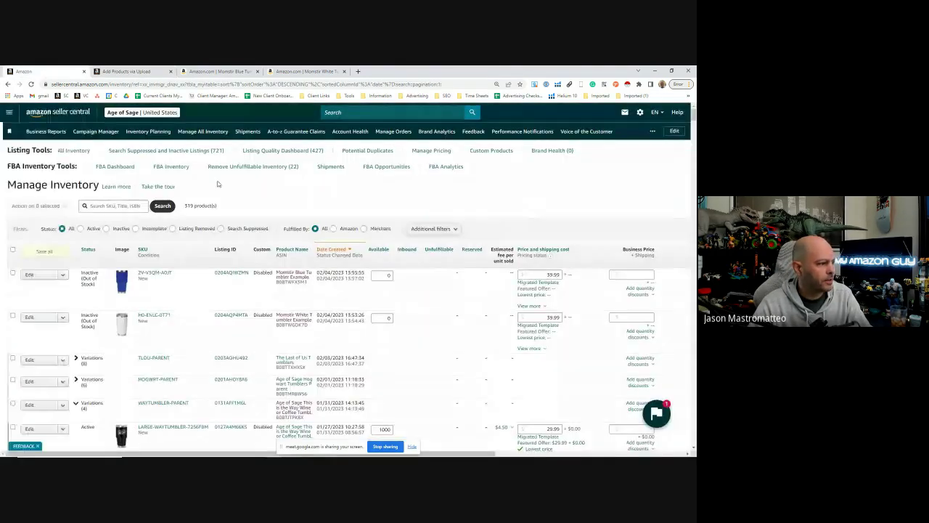
pyautogui.click(29, 274)
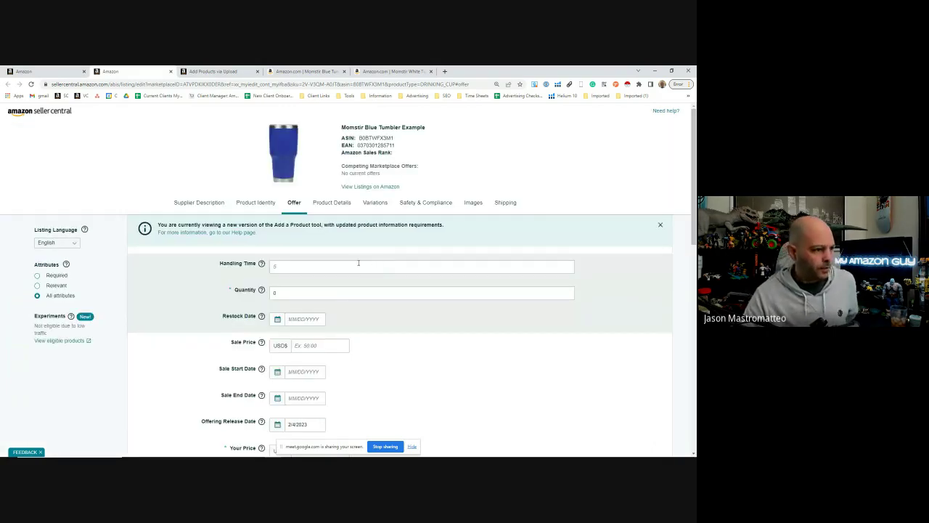
pyautogui.click(269, 206)
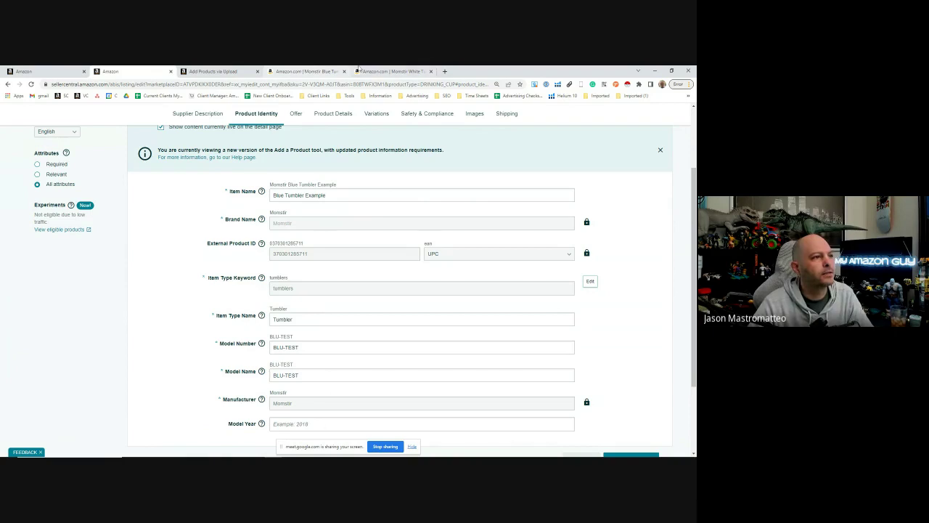
# Step: Check the full category path on the Momstir Blue Tumbler's Amazon product page
pyautogui.click(307, 71)
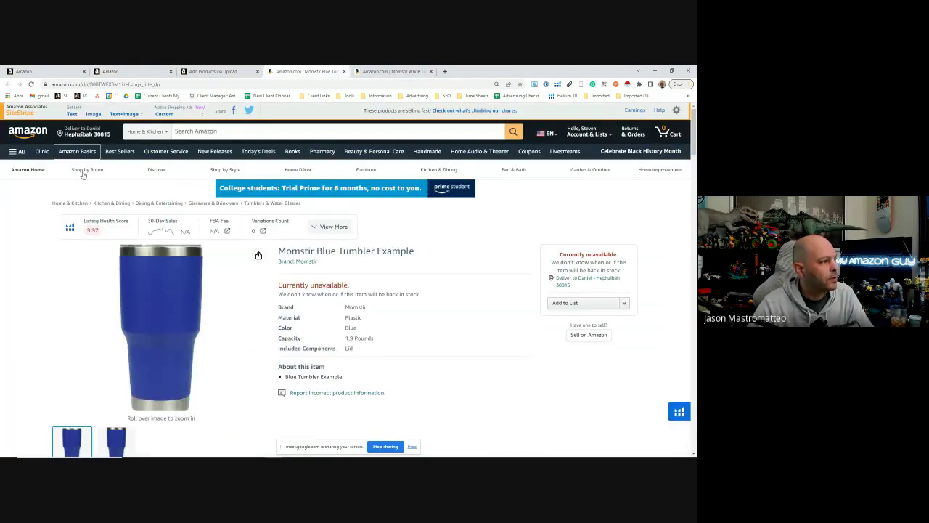
pyautogui.moveTo(50, 203); pyautogui.dragTo(314, 208)
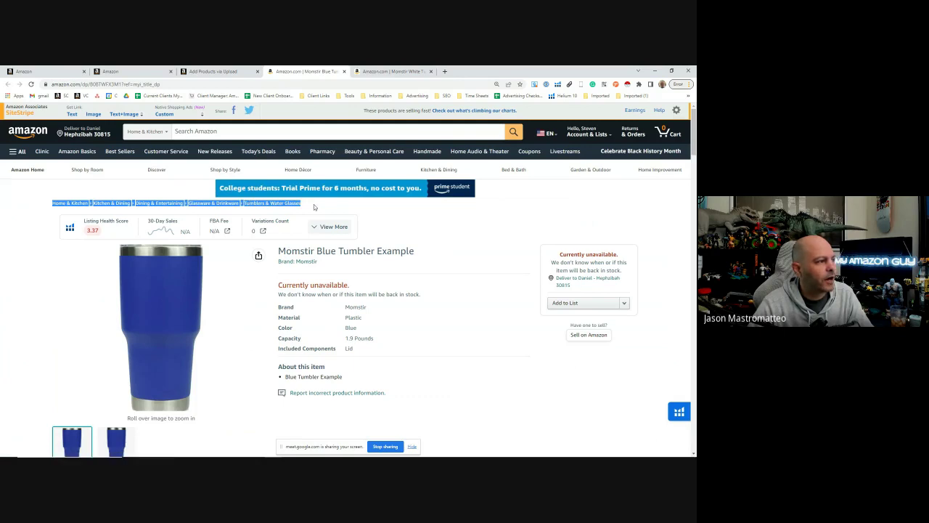
pyautogui.click(314, 207)
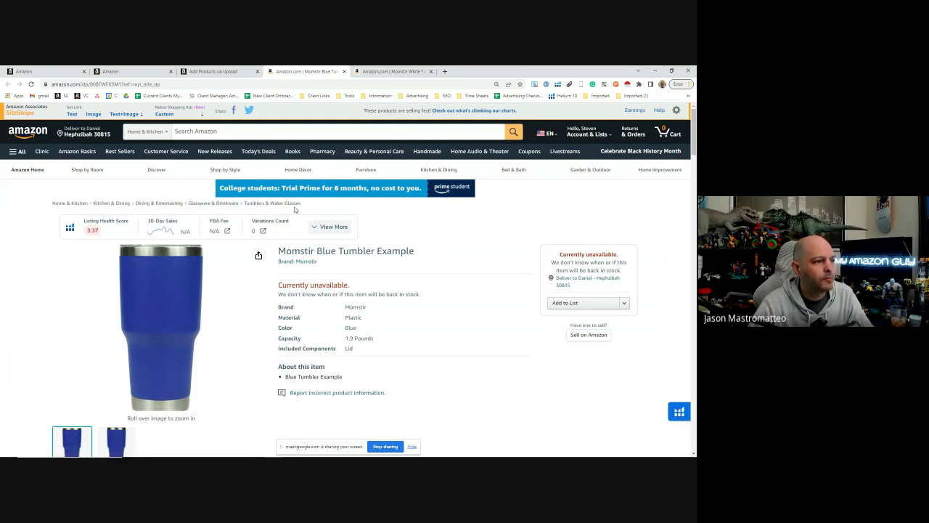
# Step: Search the template generator's product types for "tumblers & water glasses"
pyautogui.click(209, 71)
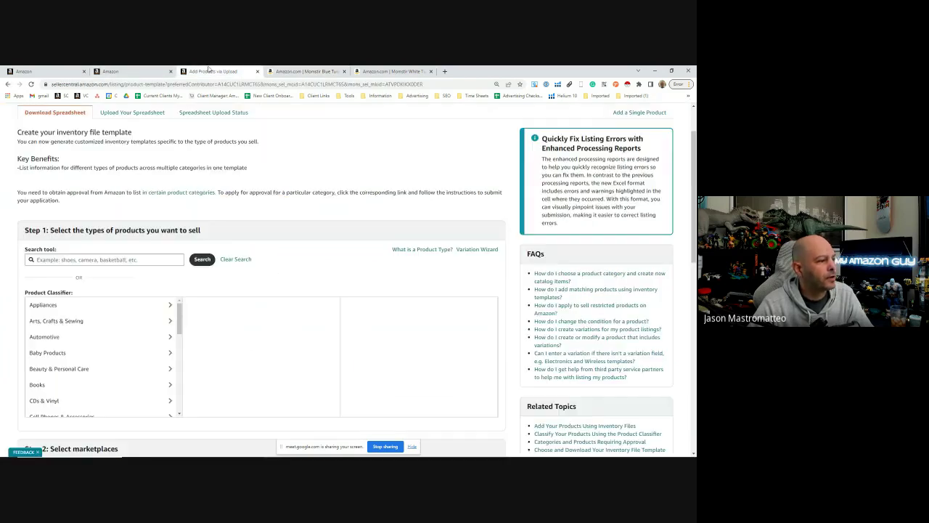
pyautogui.click(71, 259)
pyautogui.write('tumblers & wat')
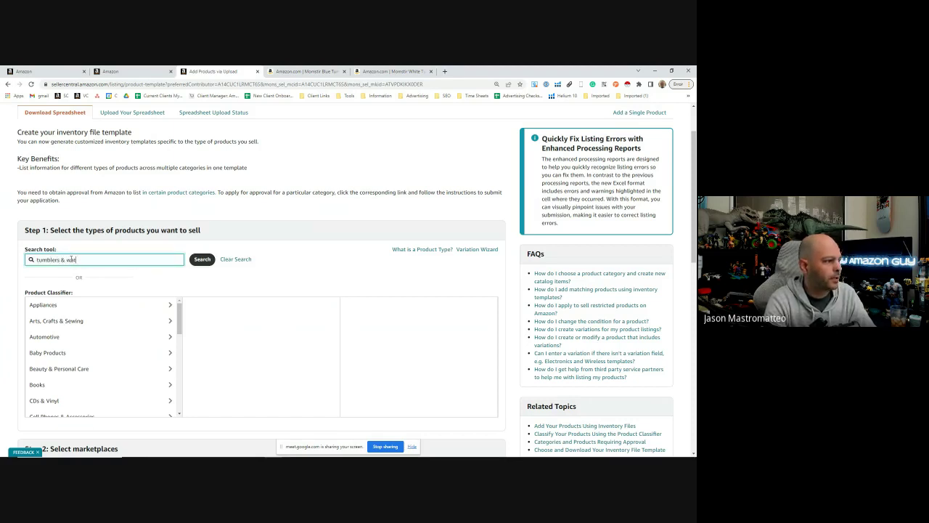
pyautogui.write('er glasses')
pyautogui.press('Return')
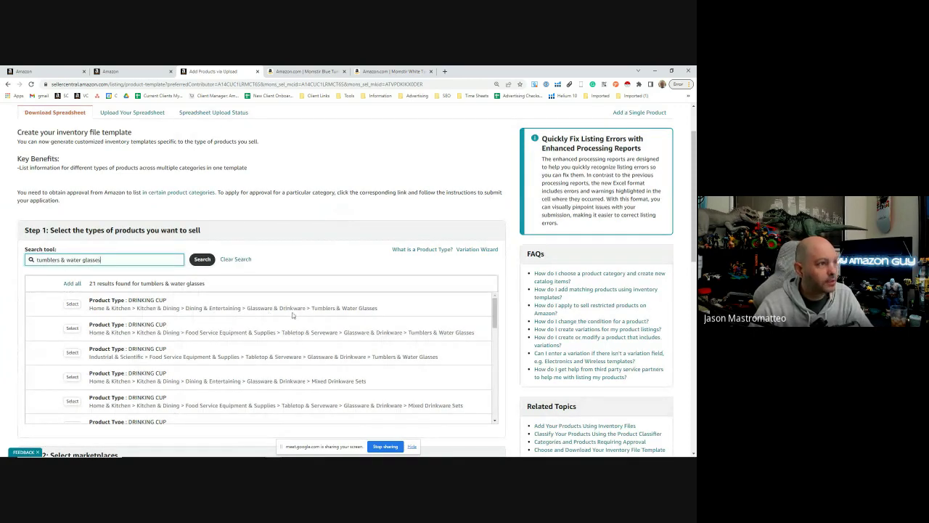
# Step: Check the blue tumbler's category path again and select the matching DRINKING CUP type under Home & Kitchen, Glassware & Drinkware, Tumblers & Water Glasses
pyautogui.click(316, 72)
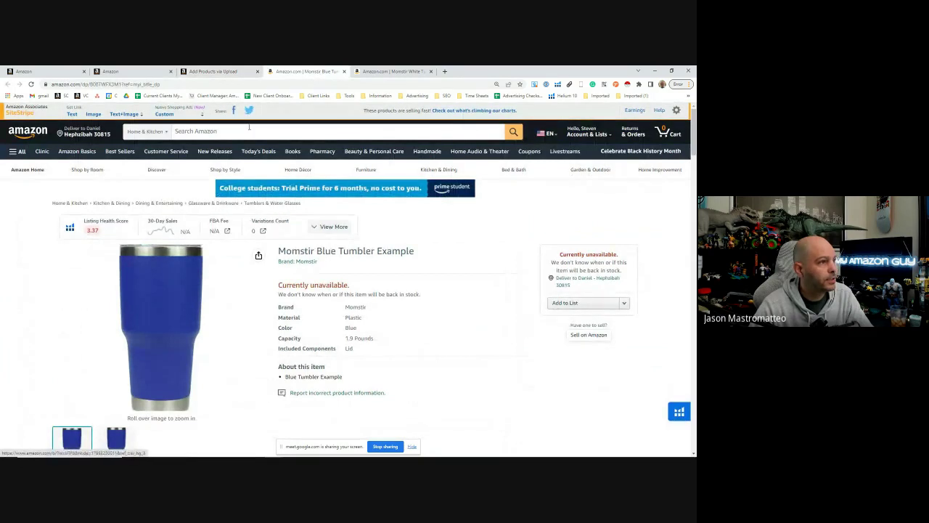
pyautogui.click(236, 71)
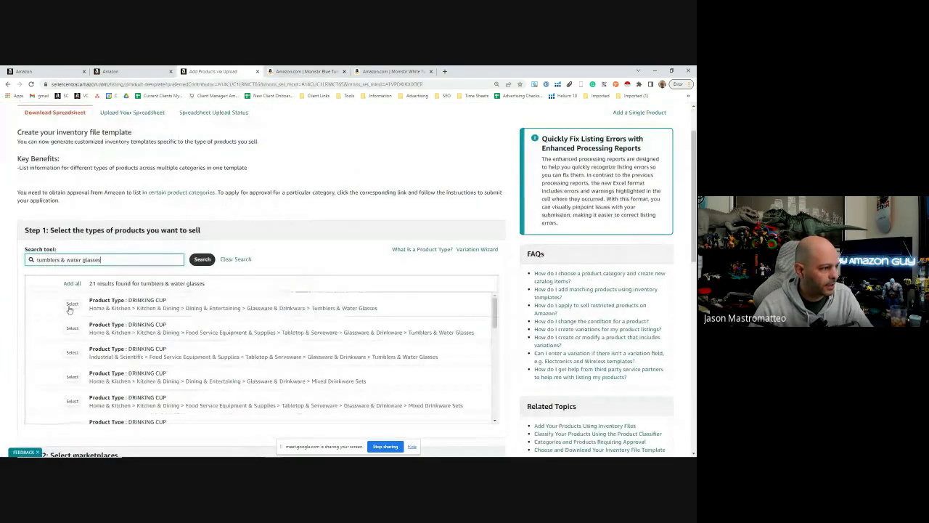
pyautogui.scroll(-3, 310, 219)
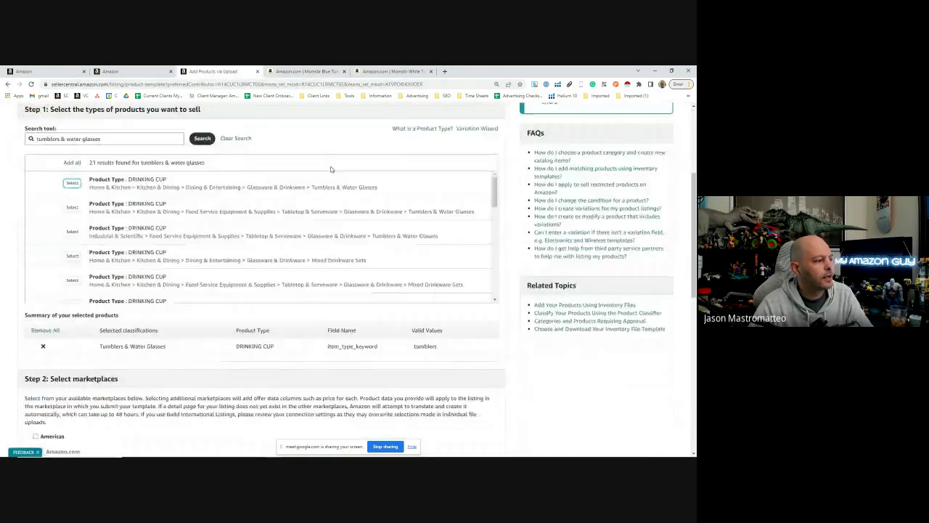
pyautogui.scroll(-5, 330, 181)
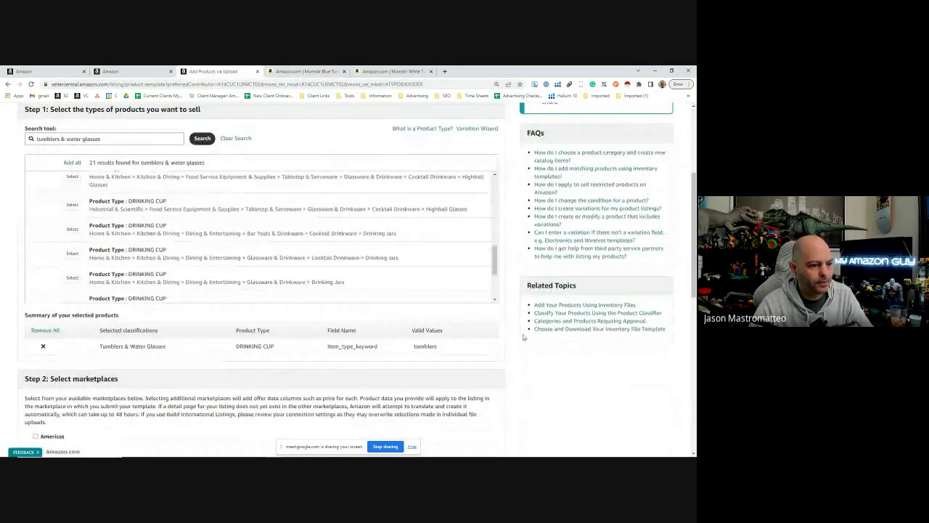
# Step: Generate the Tumblers & Water Glasses template for Amazon.com in Advanced mode with English instructions and product information
pyautogui.scroll(-2, 523, 334)
pyautogui.scroll(-4, 508, 319)
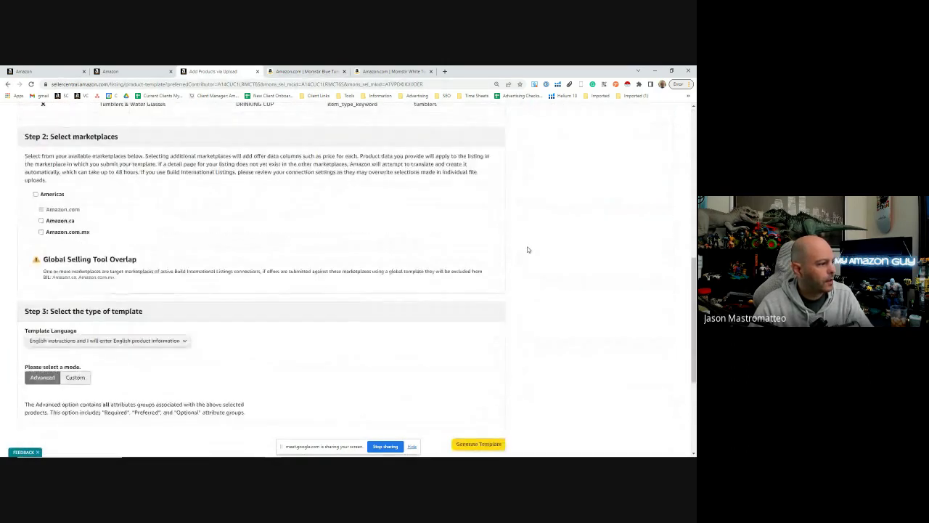
pyautogui.scroll(-4, 402, 239)
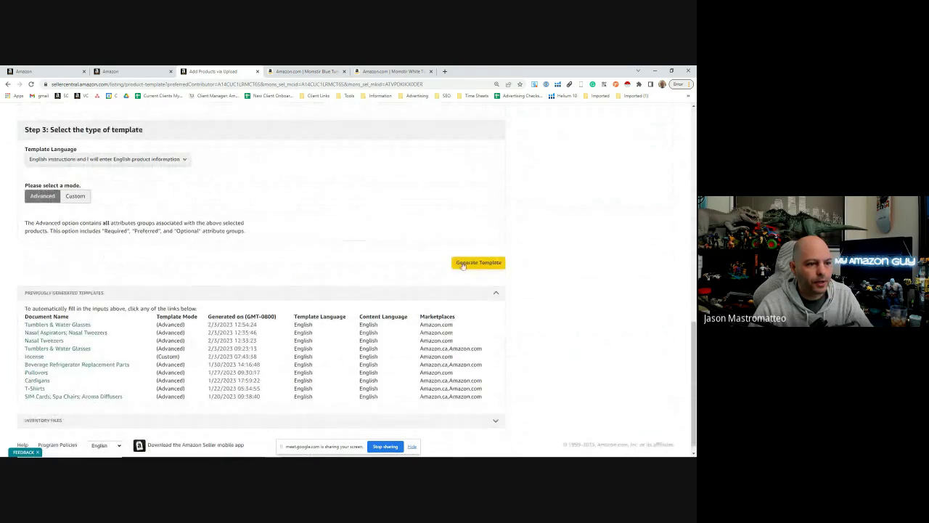
pyautogui.click(468, 265)
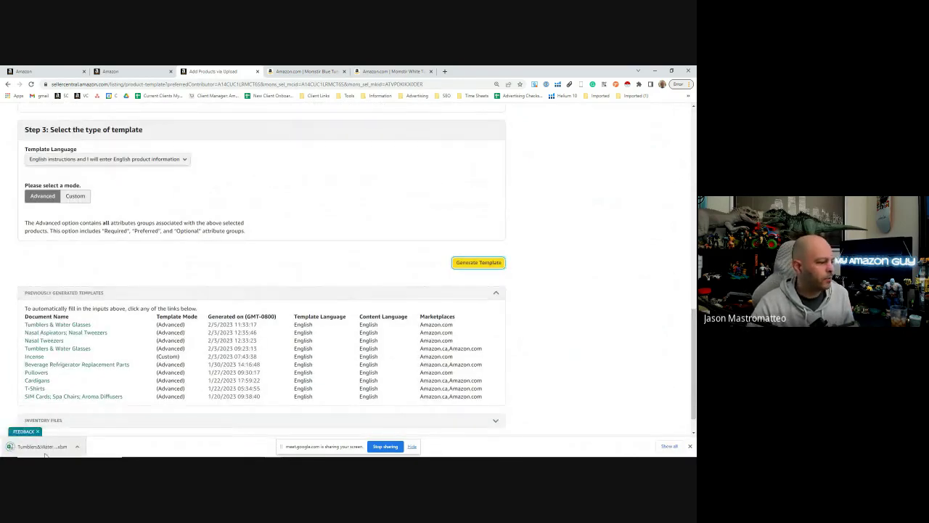
# Step: Open the downloaded Tumblers & Water Glasses template in Excel, maximize it and enable editing
pyautogui.click(41, 450)
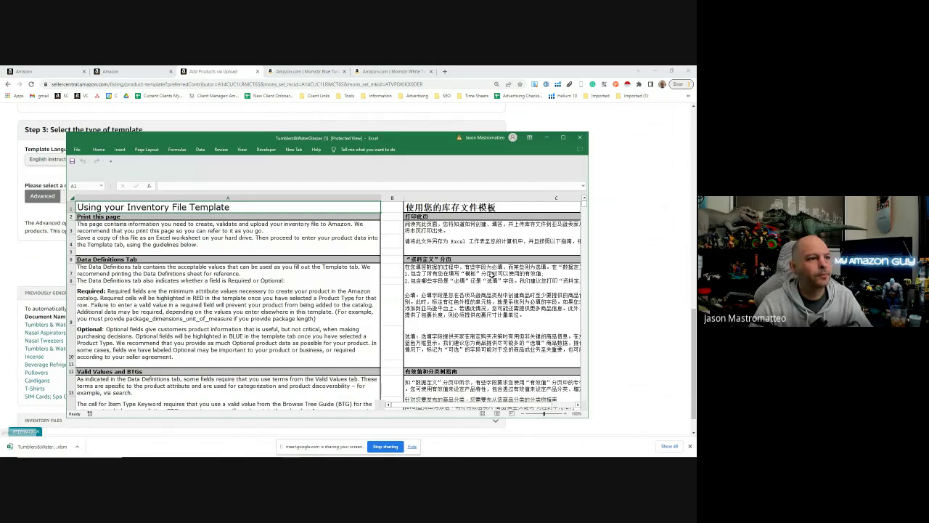
pyautogui.doubleClick(520, 138)
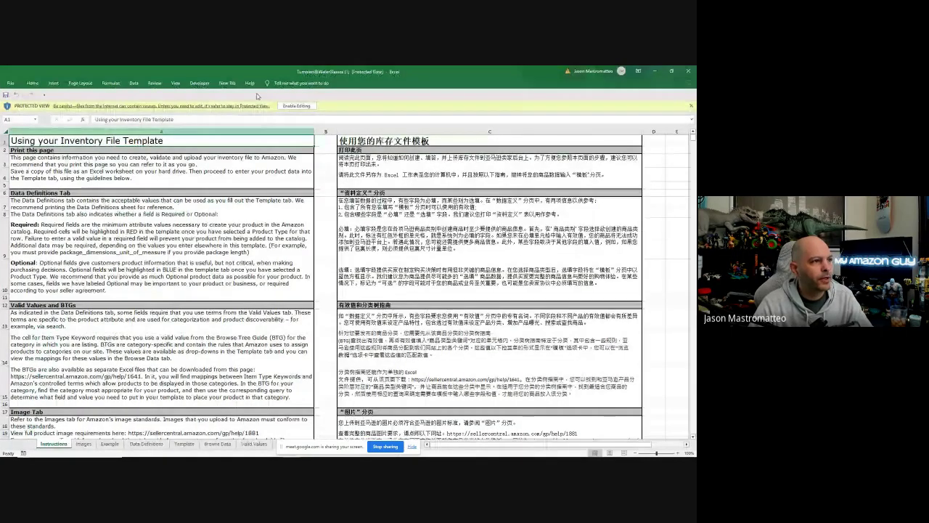
pyautogui.click(297, 106)
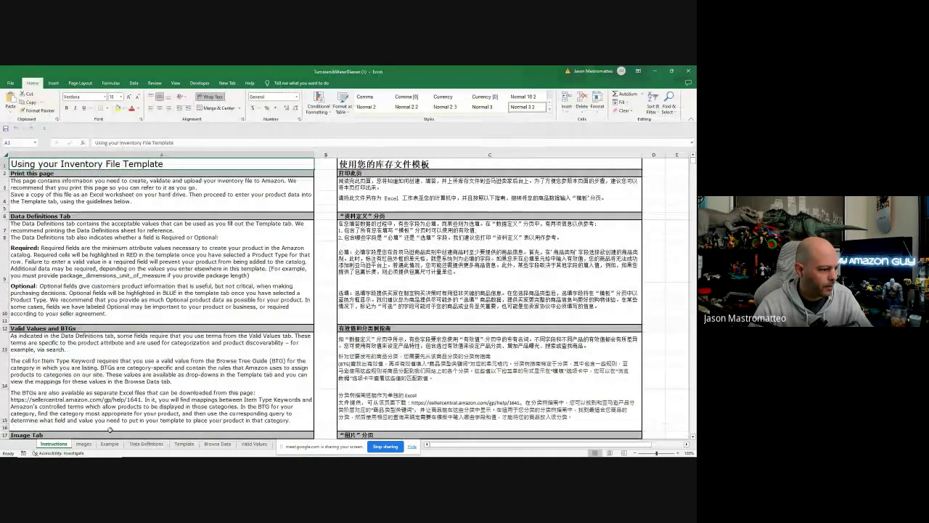
# Step: Look over the Template sheet and the Valid Values sheet, ending on the Template sheet
pyautogui.click(184, 444)
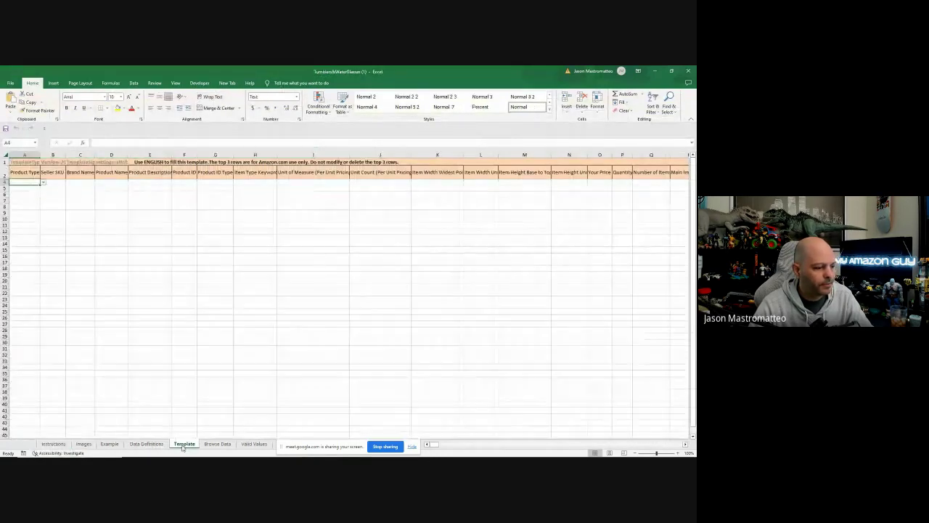
pyautogui.click(254, 444)
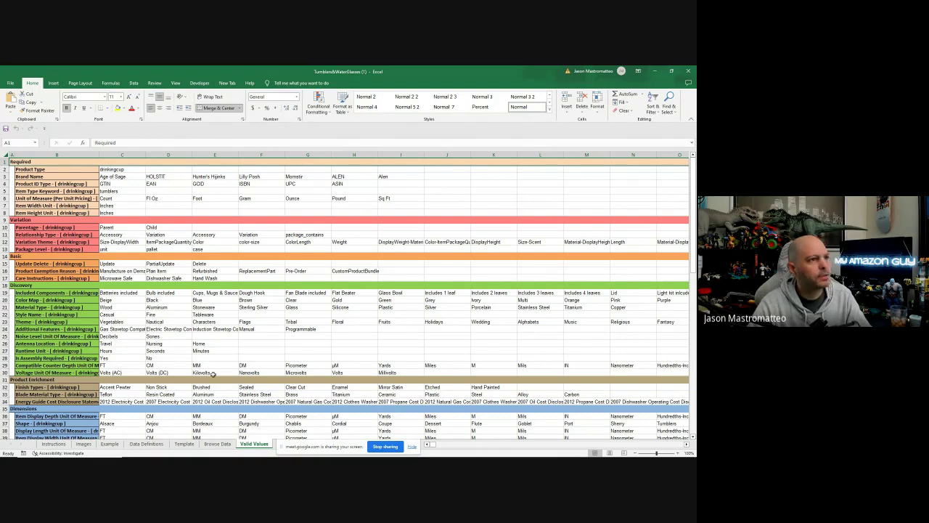
pyautogui.click(185, 443)
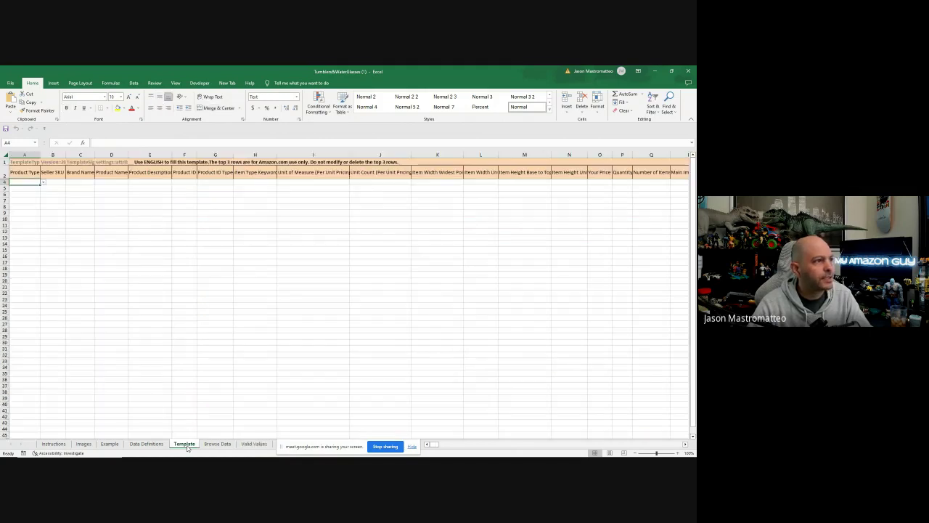
# Step: Set the Product Type to drinkingcup in row 4 and copy it to rows 5 and 6
pyautogui.click(43, 183)
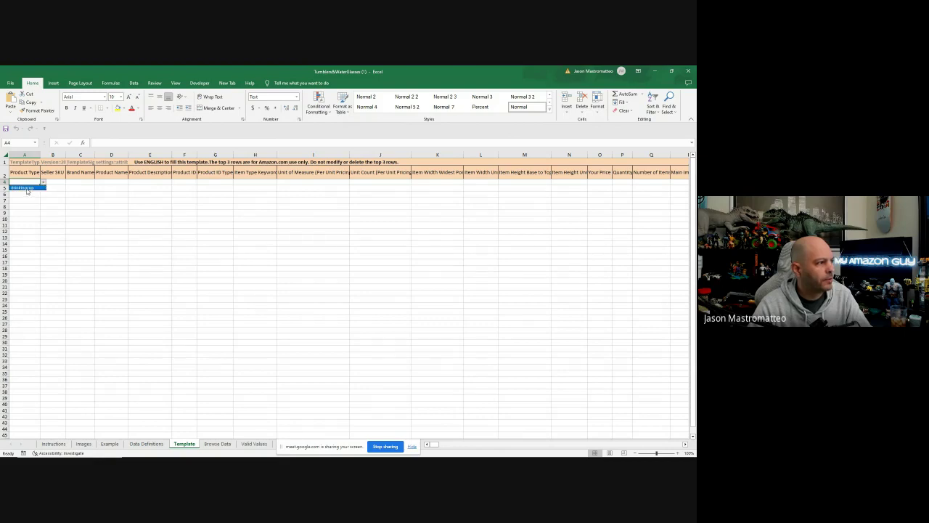
pyautogui.click(26, 188)
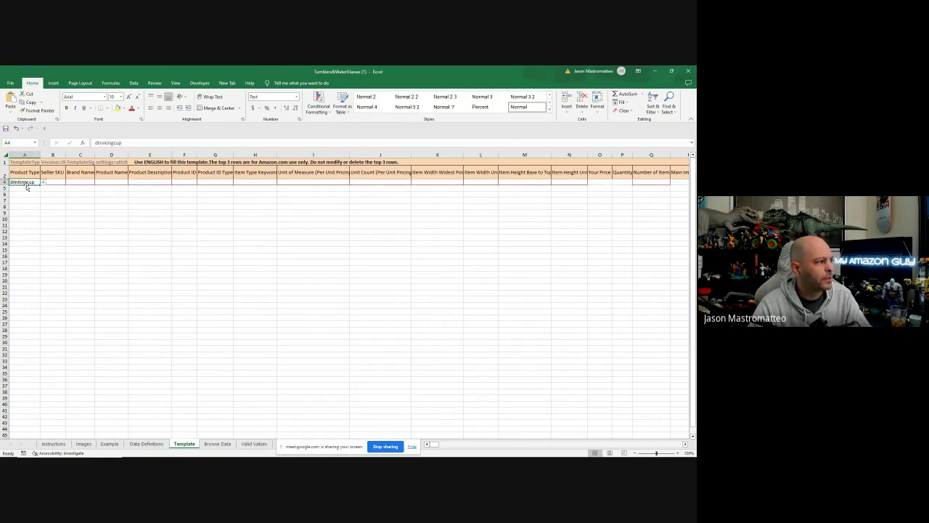
pyautogui.hotkey('ctrl', 'c')
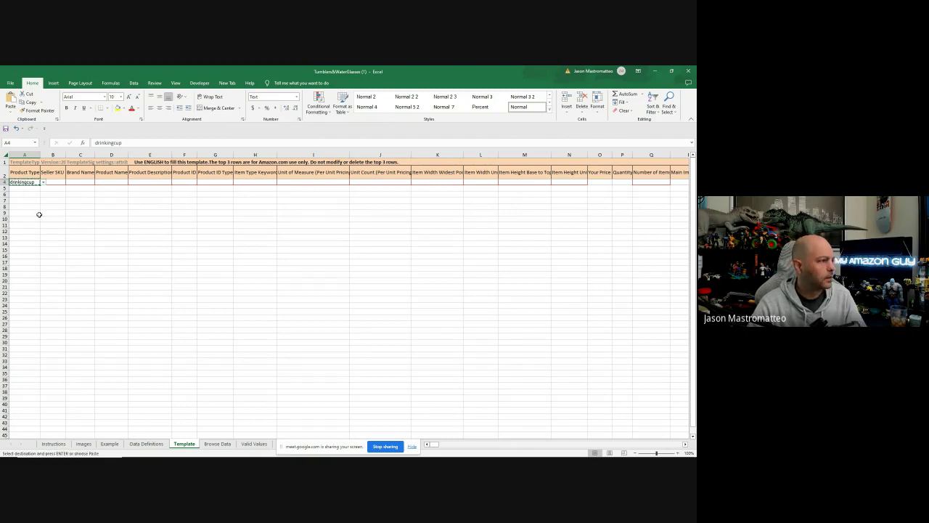
pyautogui.moveTo(25, 189); pyautogui.dragTo(26, 194)
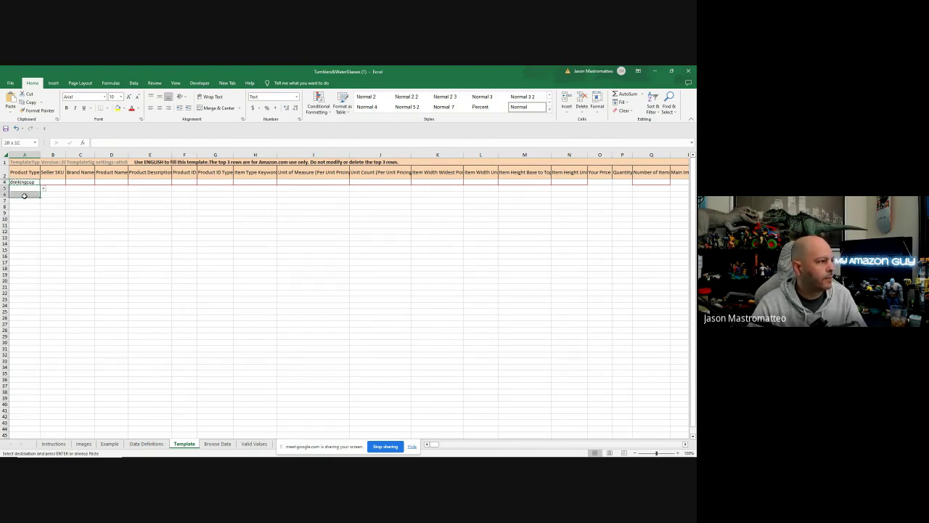
pyautogui.hotkey('ctrl', 'v')
pyautogui.click(26, 194)
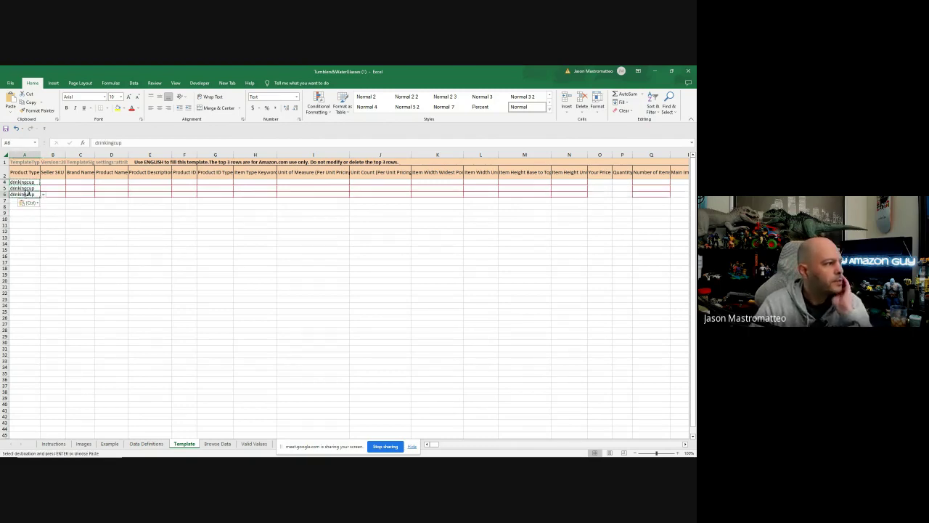
pyautogui.click(31, 188)
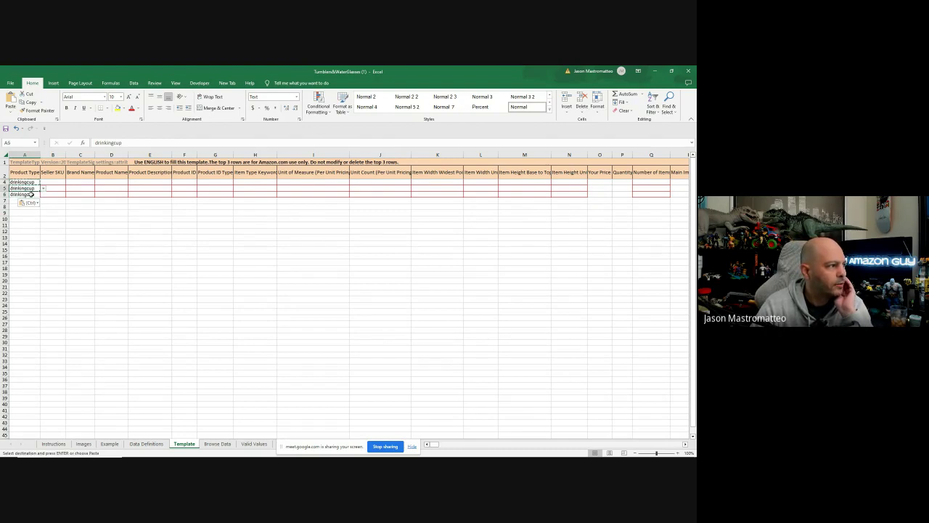
pyautogui.click(31, 194)
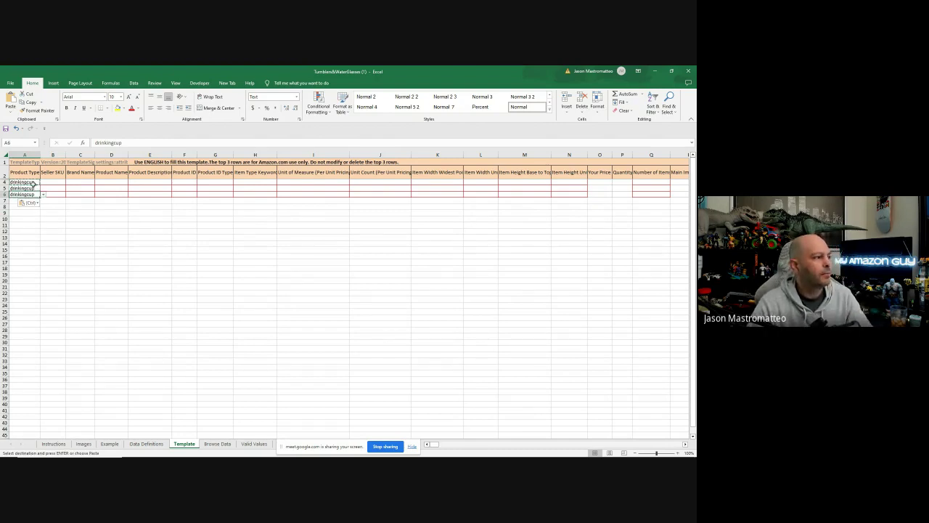
pyautogui.click(33, 183)
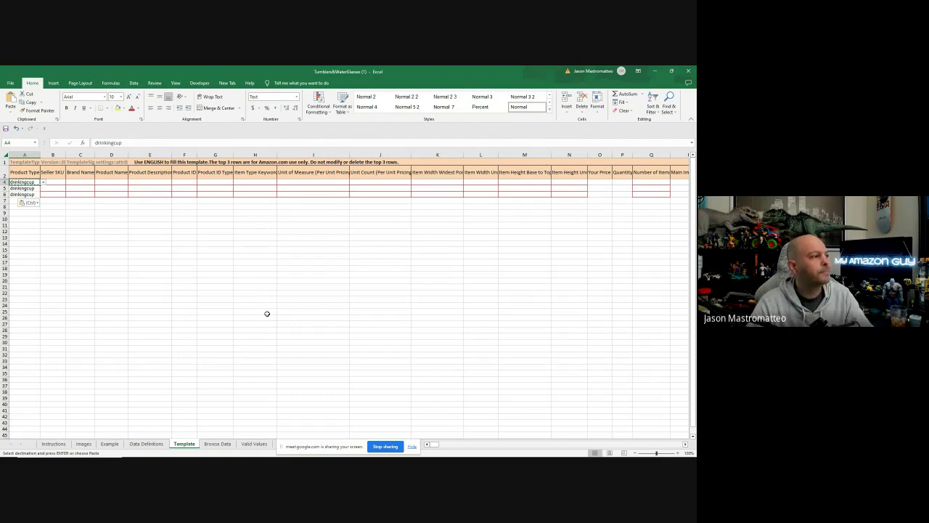
# Step: Set the Brand Name to Momstir for all three product rows, 4 to 6
pyautogui.click(80, 181)
pyautogui.click(97, 181)
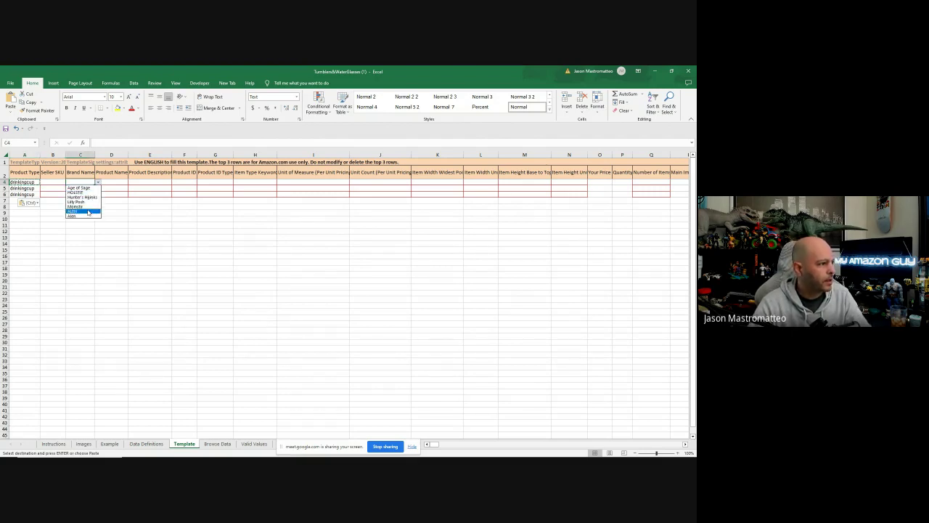
pyautogui.click(84, 208)
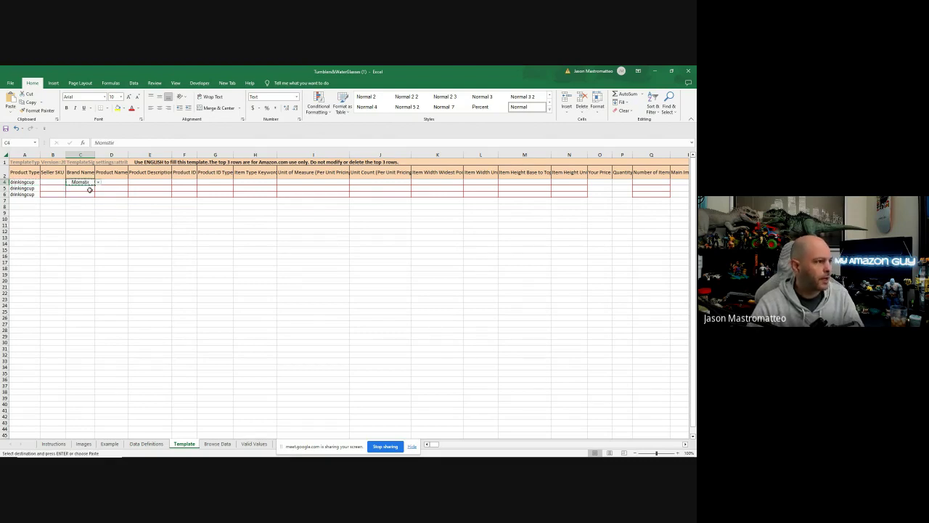
pyautogui.moveTo(85, 188); pyautogui.dragTo(87, 194)
pyautogui.hotkey('ctrl', 'v')
pyautogui.moveTo(141, 225); pyautogui.dragTo(185, 225)
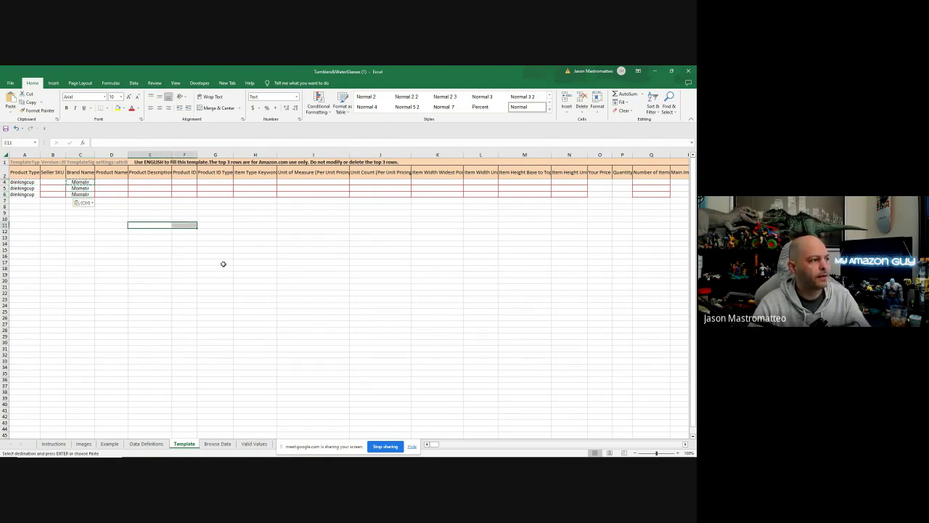
# Step: Arrange the Seller Central browser window and the template workbook side by side
pyautogui.click(672, 73)
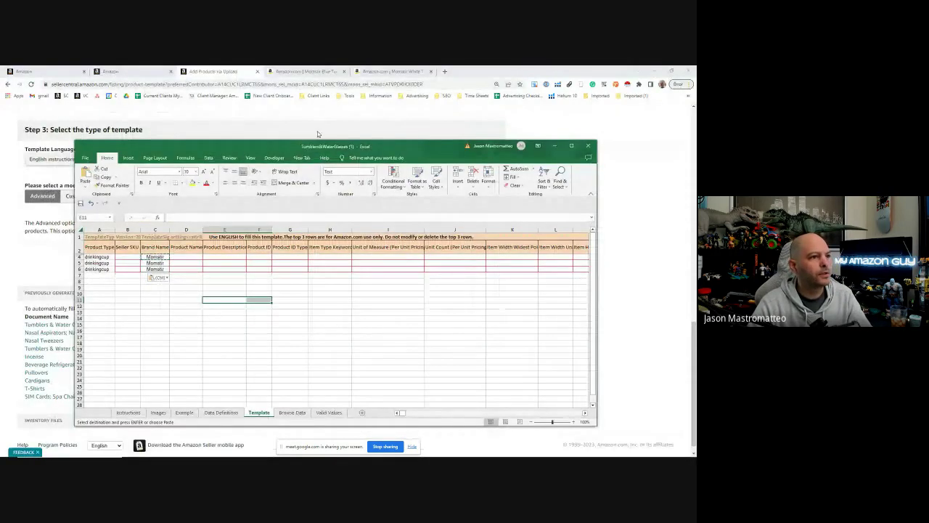
pyautogui.moveTo(321, 144); pyautogui.dragTo(319, 103)
pyautogui.moveTo(75, 218); pyautogui.dragTo(270, 217)
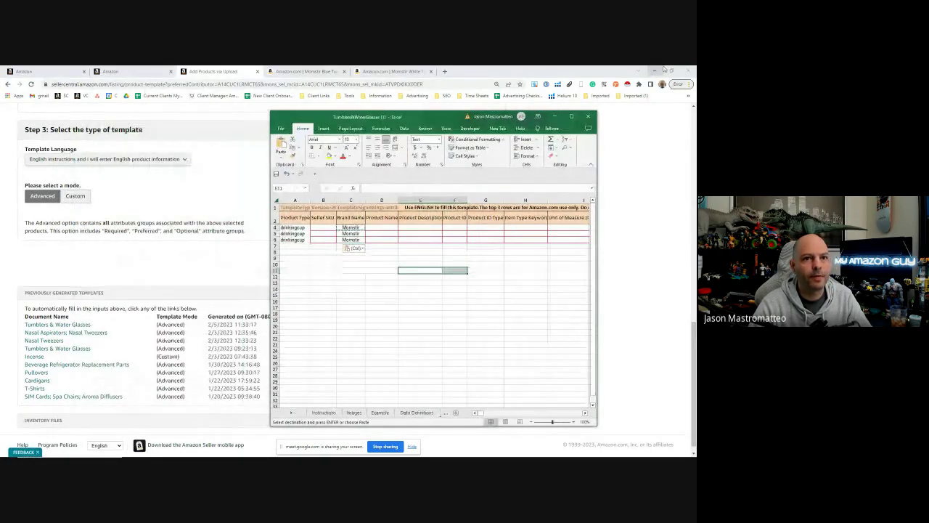
pyautogui.moveTo(663, 68); pyautogui.dragTo(1, 73)
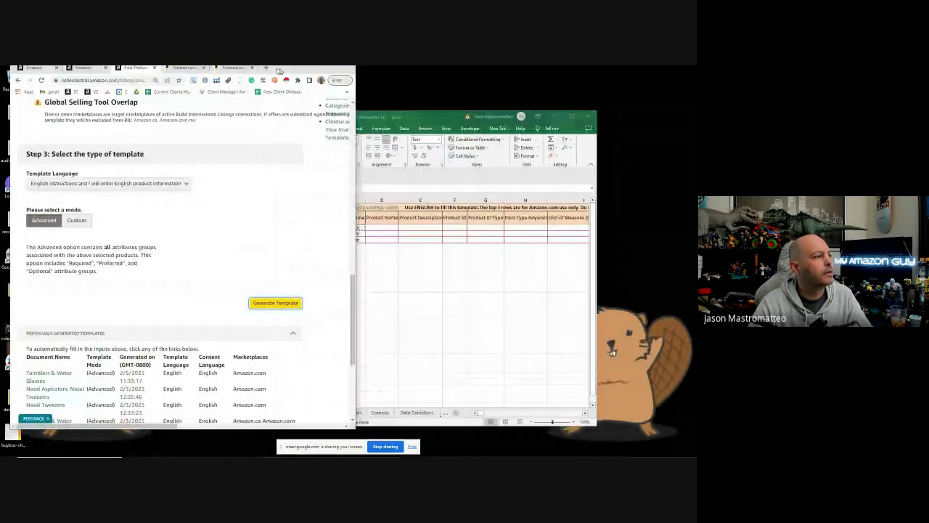
pyautogui.click(450, 115)
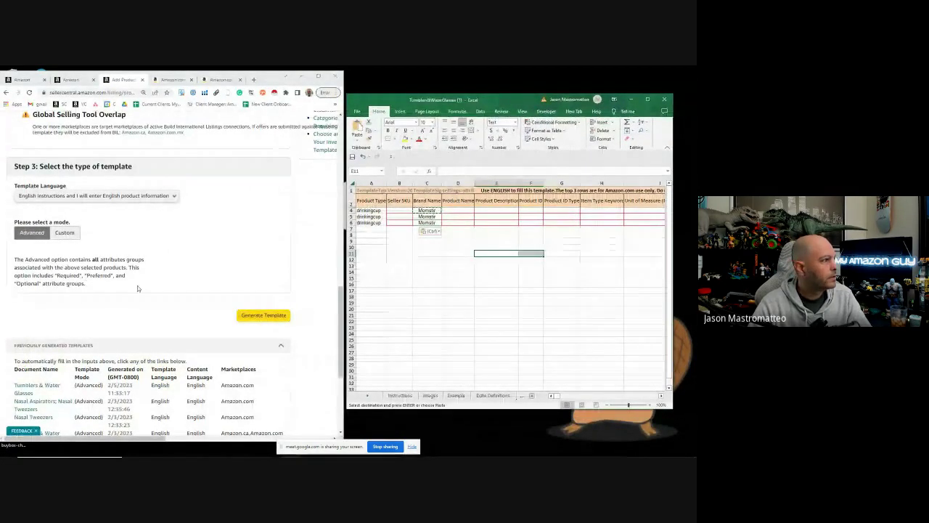
# Step: Copy the blue tumbler's SKU from Manage Inventory into the Seller SKU cell of row 5
pyautogui.click(72, 80)
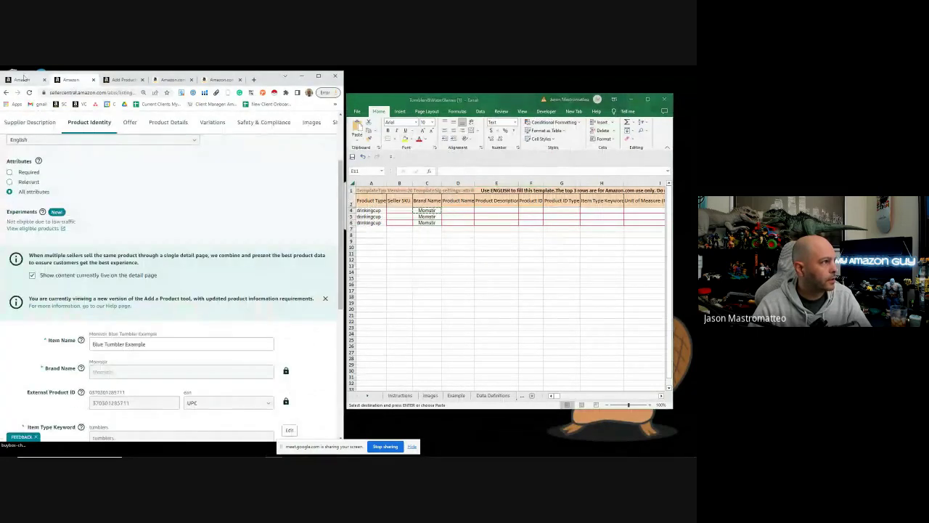
pyautogui.click(24, 77)
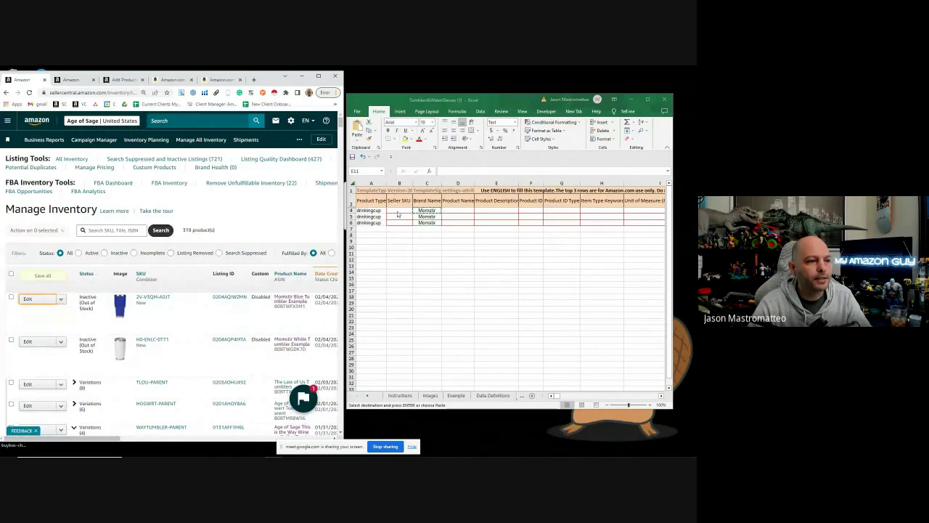
pyautogui.moveTo(173, 298); pyautogui.dragTo(136, 298)
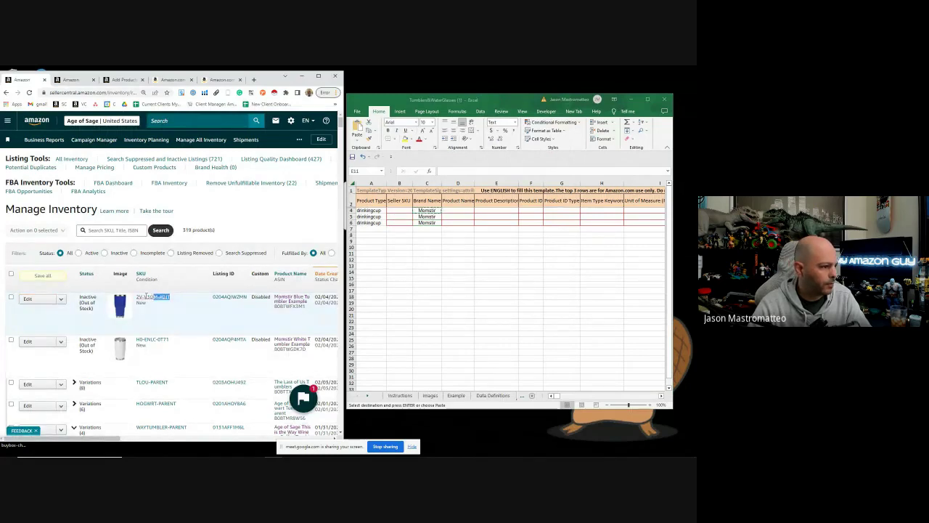
pyautogui.hotkey('ctrl', 'c')
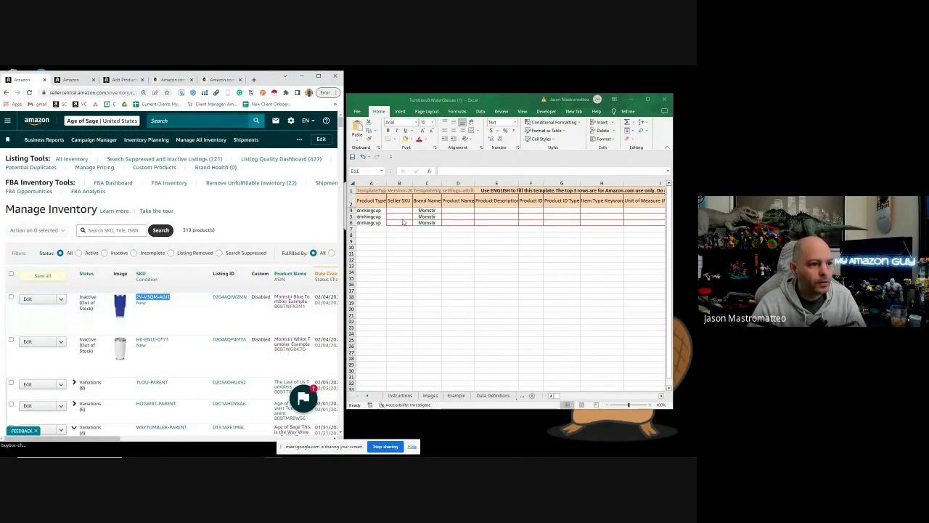
pyautogui.click(508, 254)
pyautogui.doubleClick(400, 215)
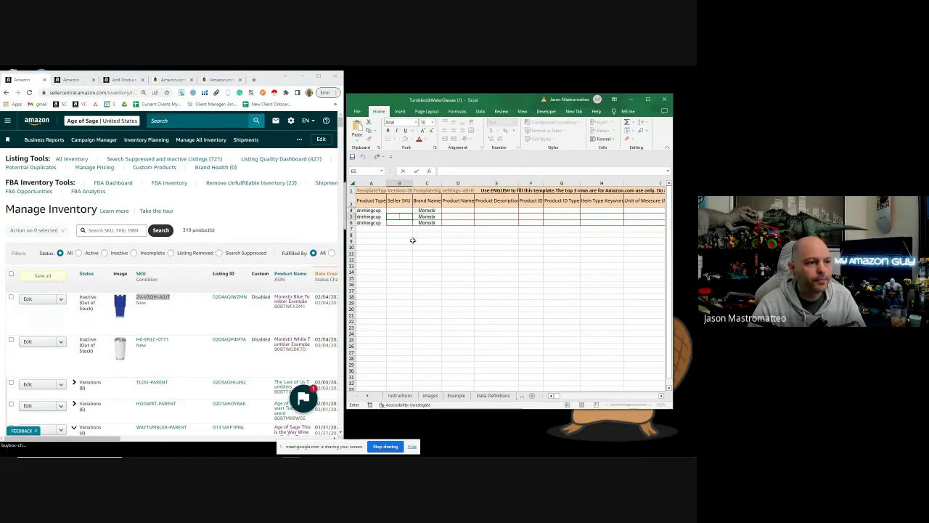
pyautogui.hotkey('ctrl', 'v')
pyautogui.click(424, 242)
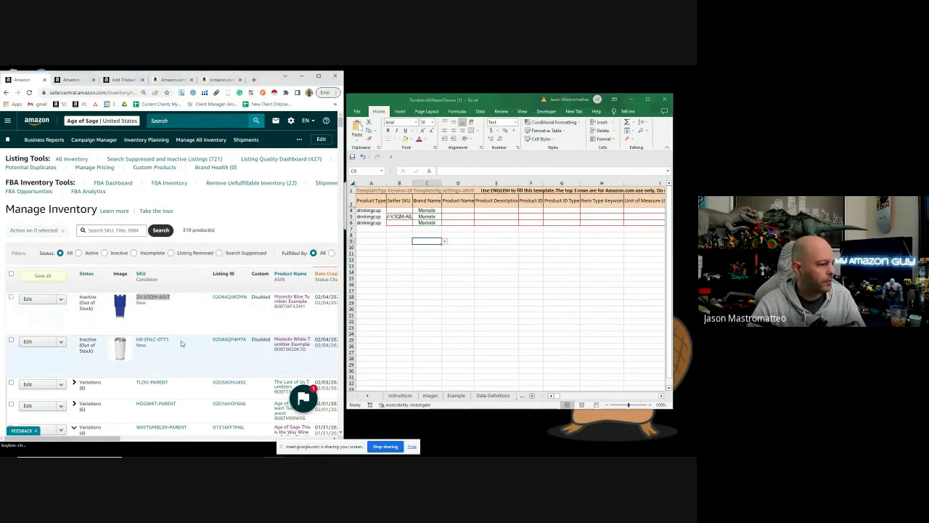
# Step: Copy the white tumbler's SKU from Manage Inventory into the Seller SKU cell of row 6
pyautogui.moveTo(171, 340); pyautogui.dragTo(135, 340)
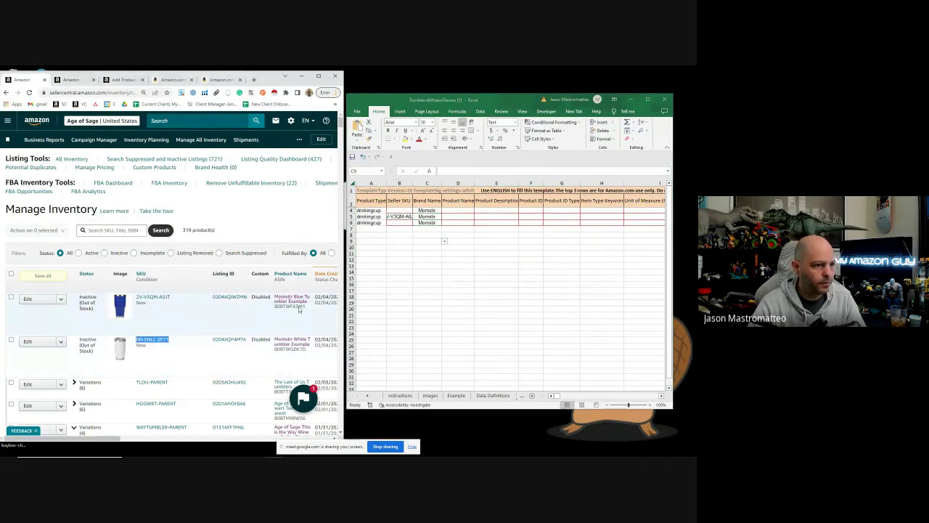
pyautogui.click(399, 222)
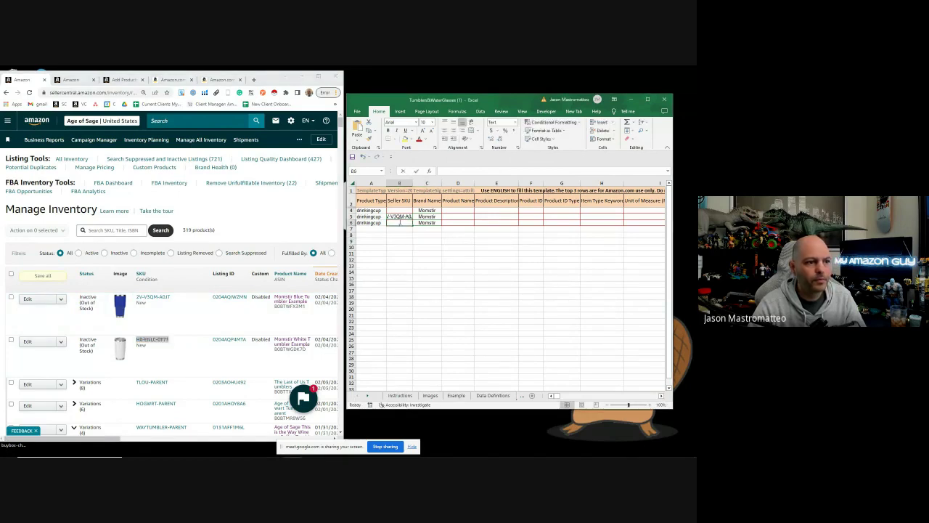
pyautogui.hotkey('ctrl', 'v')
pyautogui.click(434, 248)
# Step: Enter TEST-PARENT- as the parent's Seller SKU in row 4
pyautogui.click(395, 209)
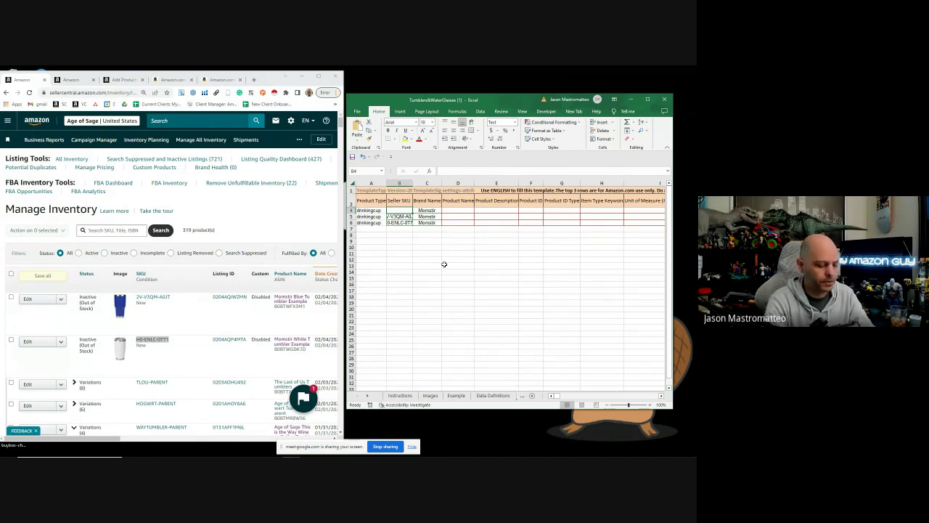
pyautogui.write('TEST-')
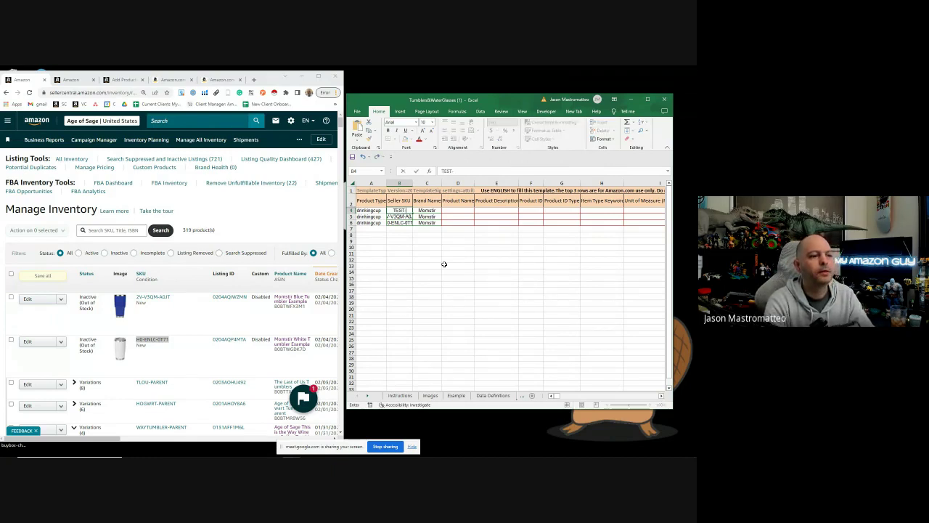
pyautogui.write('PARENT')
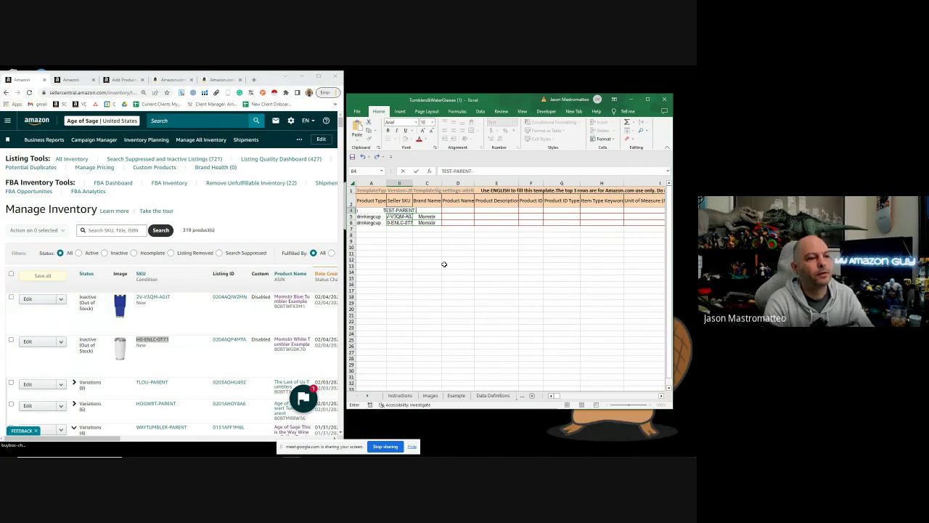
pyautogui.write('-')
pyautogui.press('Return')
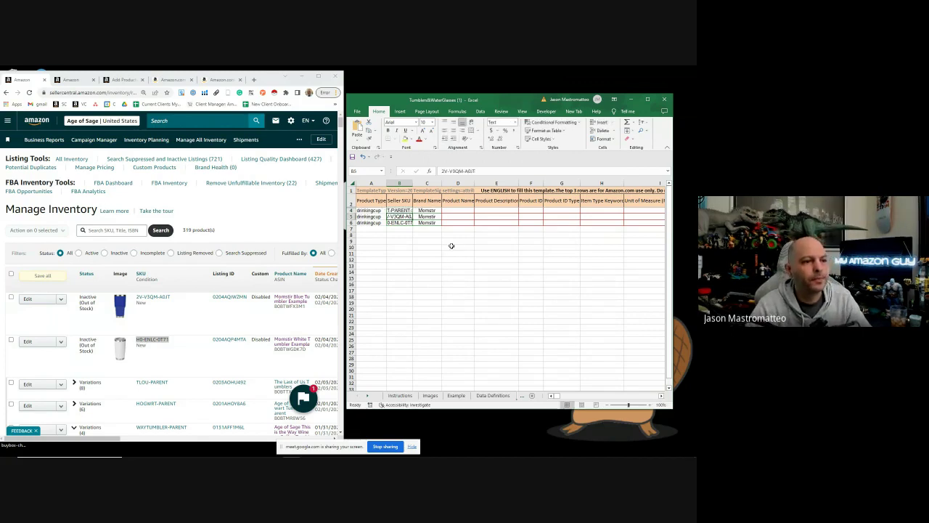
# Step: Copy the blue tumbler's product name from Manage Inventory into the Product Name cell of row 5
pyautogui.click(455, 210)
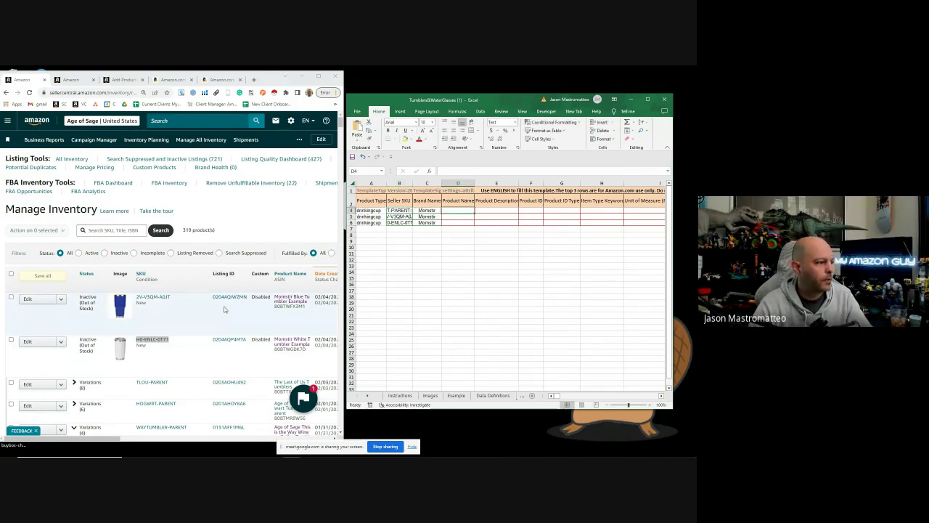
pyautogui.moveTo(274, 298); pyautogui.dragTo(308, 305)
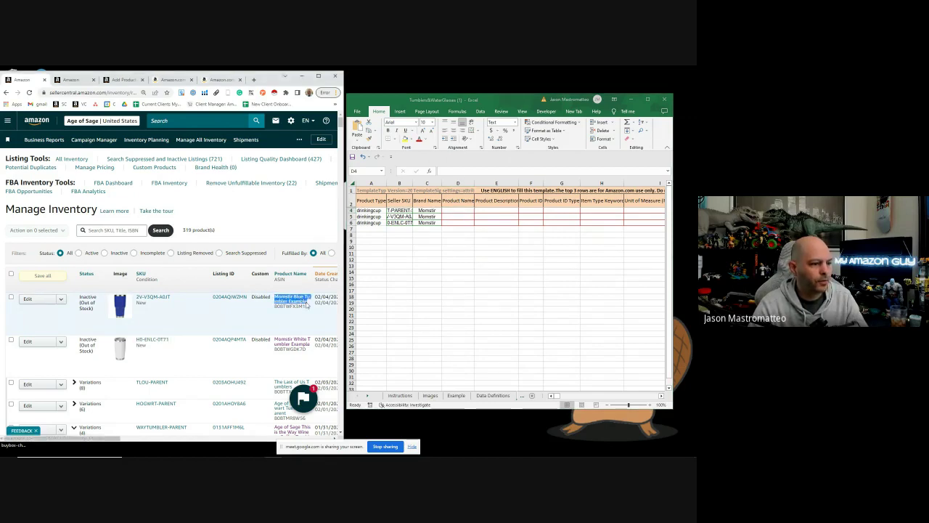
pyautogui.doubleClick(459, 222)
pyautogui.hotkey('ctrl', 'v')
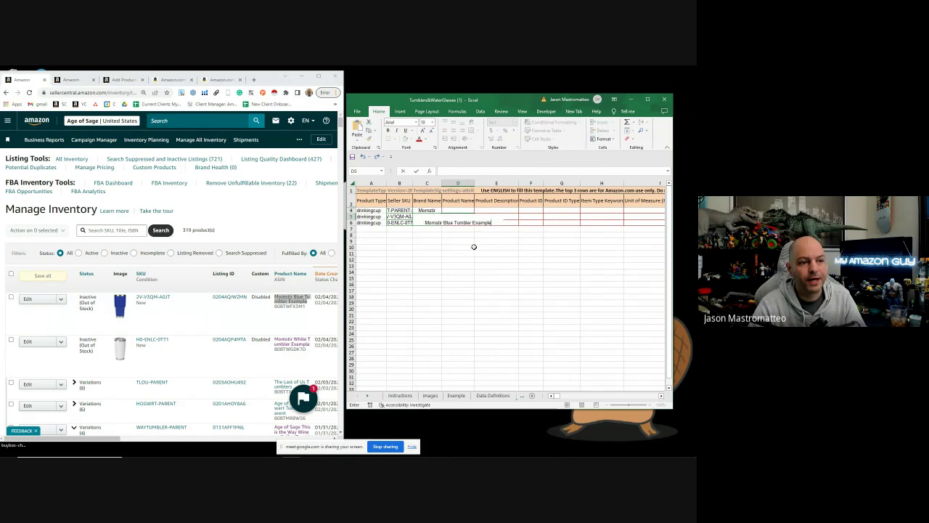
pyautogui.click(474, 247)
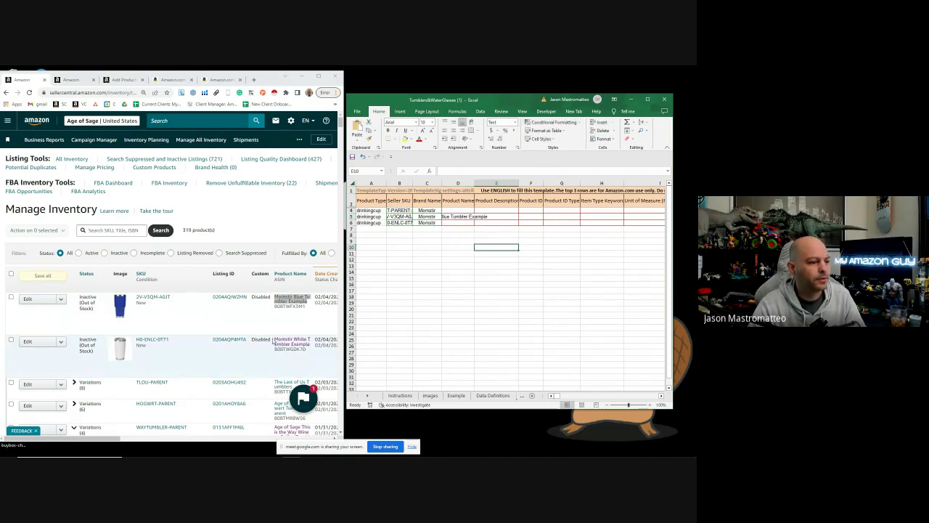
# Step: Copy the white tumbler's product name from Manage Inventory into the Product Name cell of row 6
pyautogui.moveTo(273, 339); pyautogui.dragTo(311, 345)
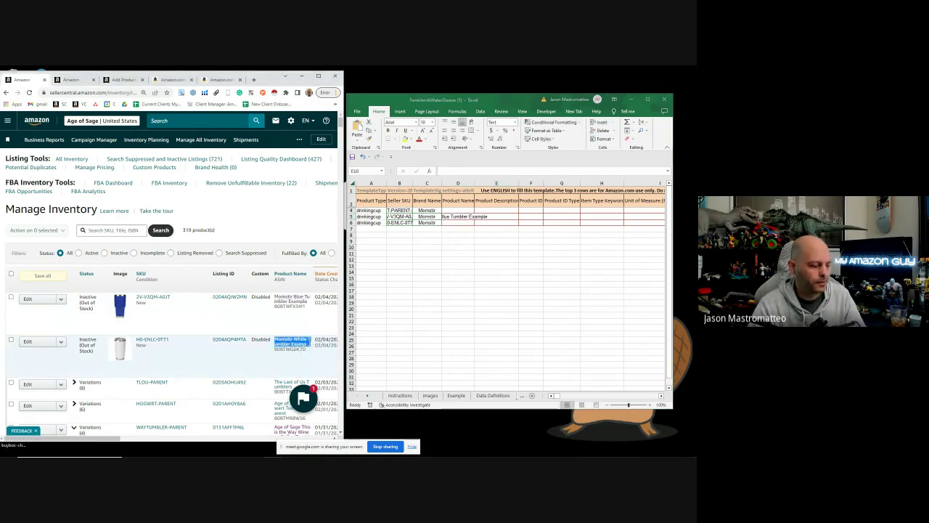
pyautogui.doubleClick(457, 223)
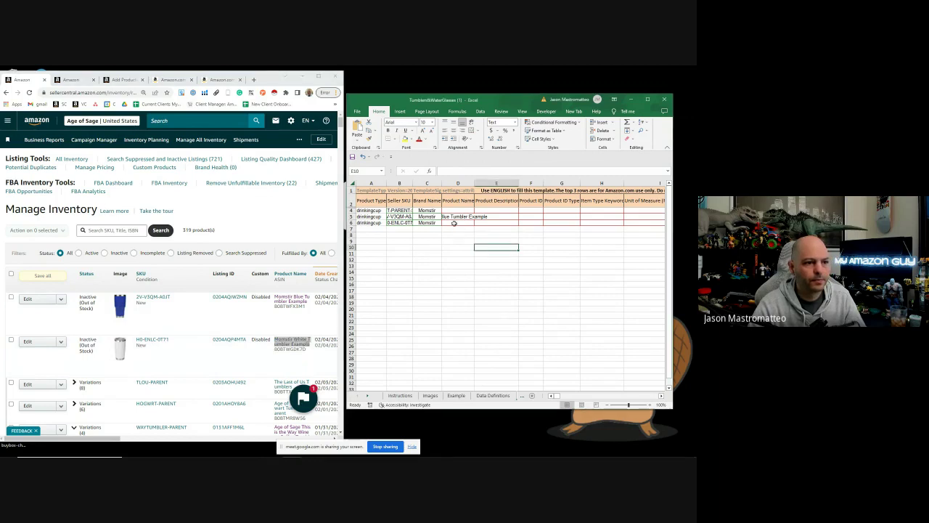
pyautogui.hotkey('ctrl', 'v')
pyautogui.click(488, 241)
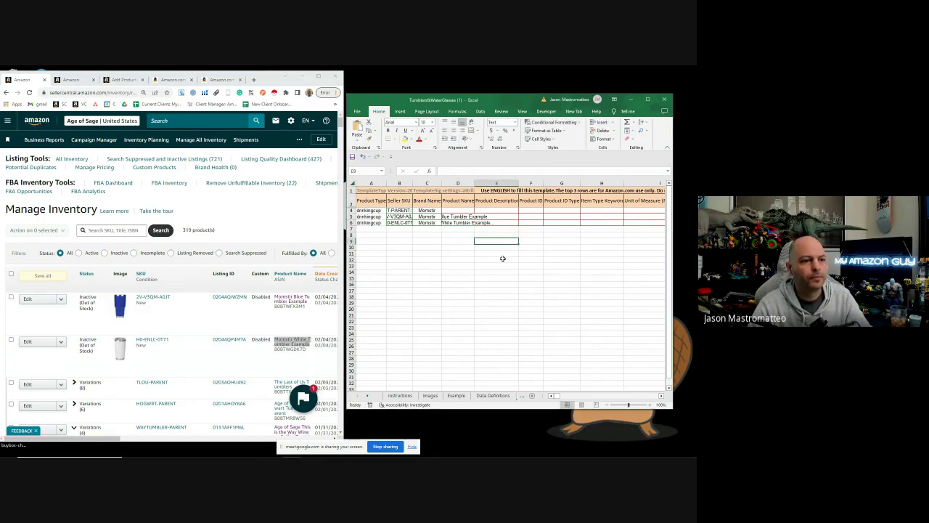
# Step: Remove the trailing dots from the product name in row 6 so it reads Momstir White Tumbler Example
pyautogui.doubleClick(476, 224)
pyautogui.click(473, 224)
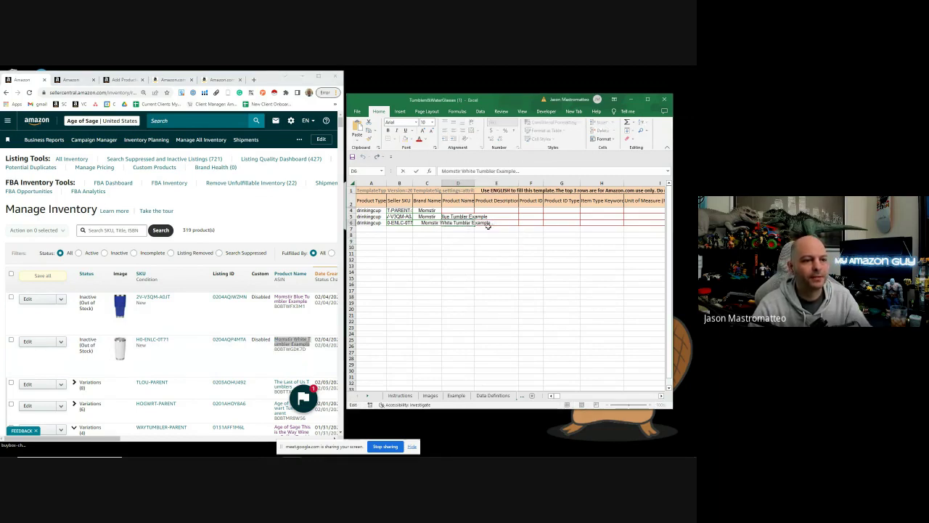
pyautogui.press('F2')
pyautogui.press('BackSpace')
pyautogui.press('BackSpace')
pyautogui.press('BackSpace')
pyautogui.press('BackSpace')
pyautogui.press('BackSpace')
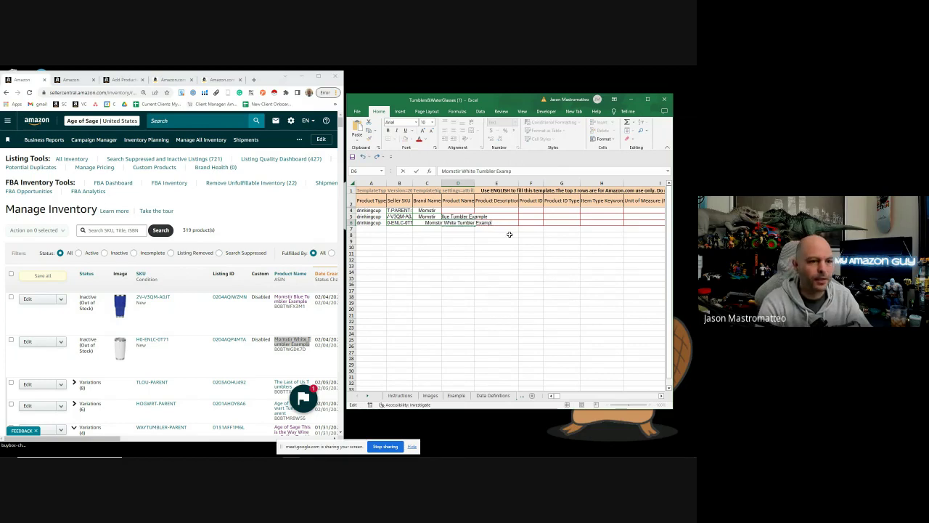
pyautogui.write('le')
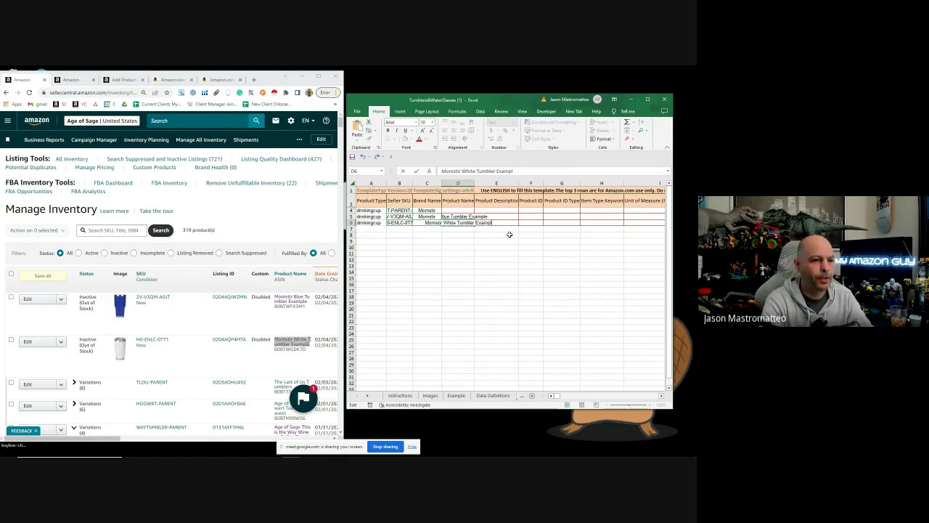
pyautogui.click(509, 234)
# Step: Enter Tumbler Example as the parent's Product Name in row 4
pyautogui.click(451, 210)
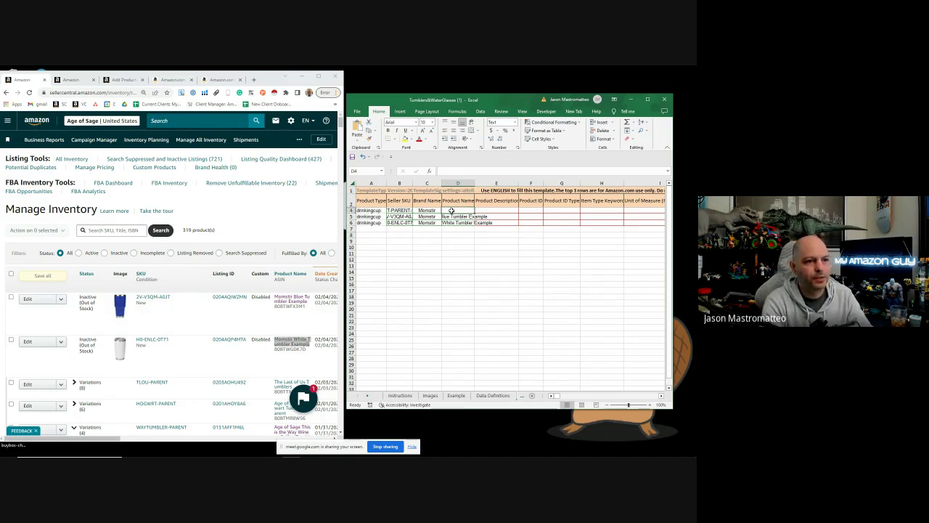
pyautogui.write('T')
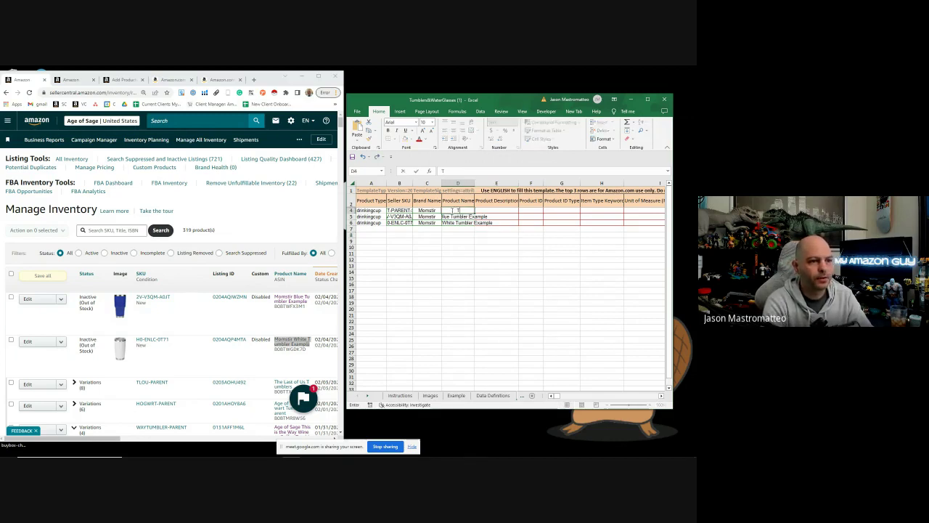
pyautogui.write('umbler')
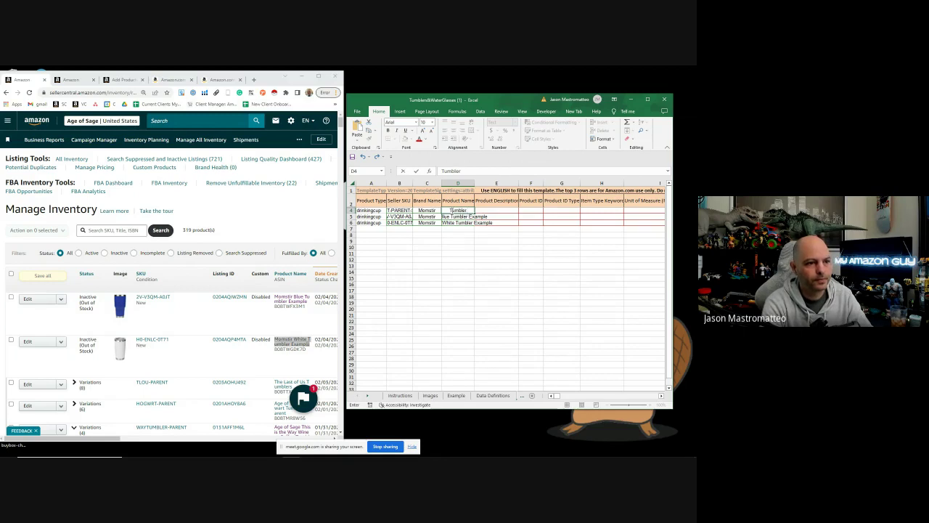
pyautogui.write(' Example')
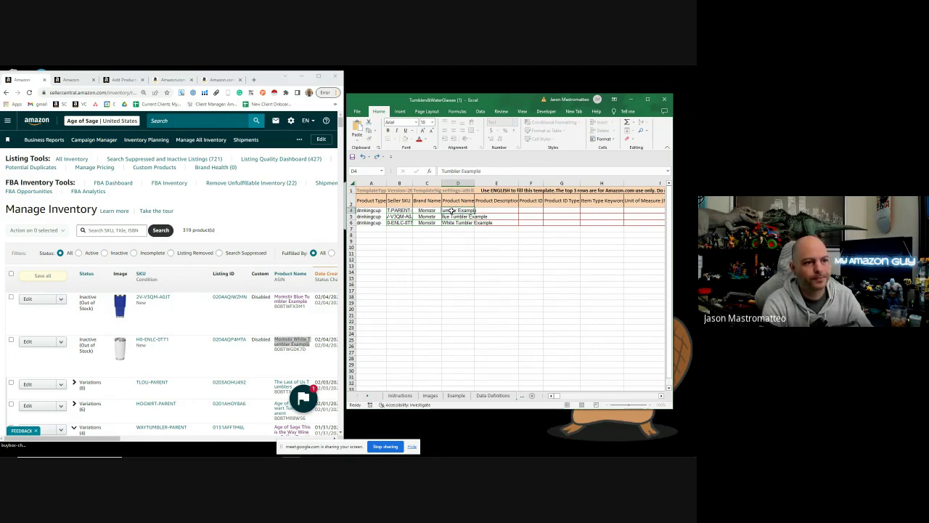
pyautogui.press('Return')
# Step: Set the Product ID Type to ASIN for the parent in row 4 and copy it to rows 5 and 6
pyautogui.click(501, 211)
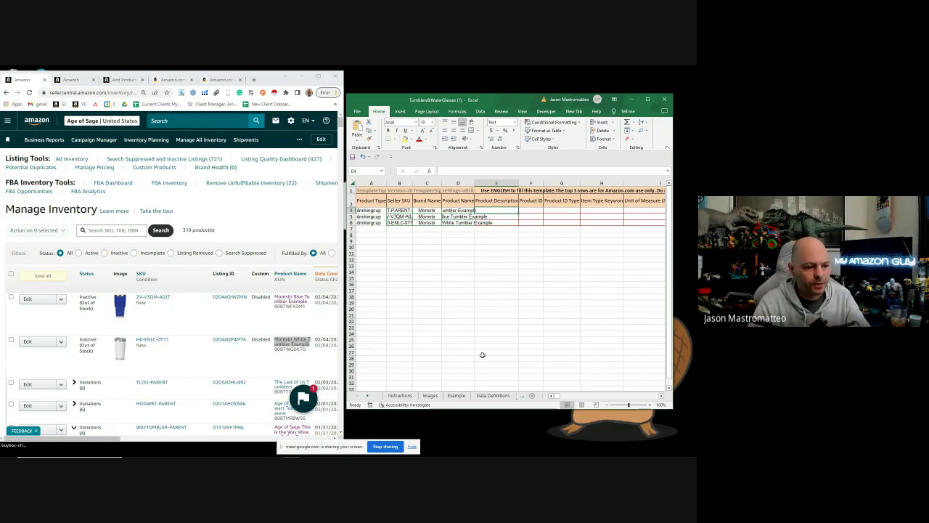
pyautogui.click(552, 211)
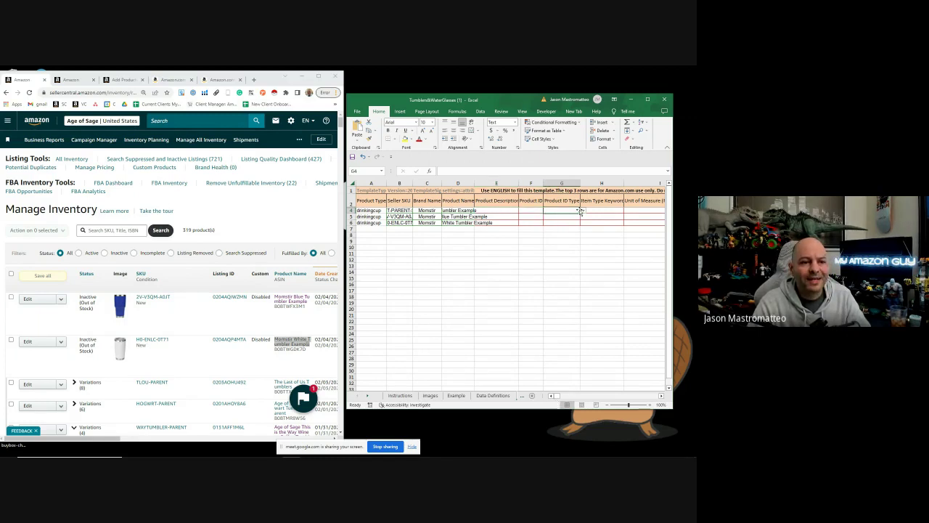
pyautogui.click(583, 212)
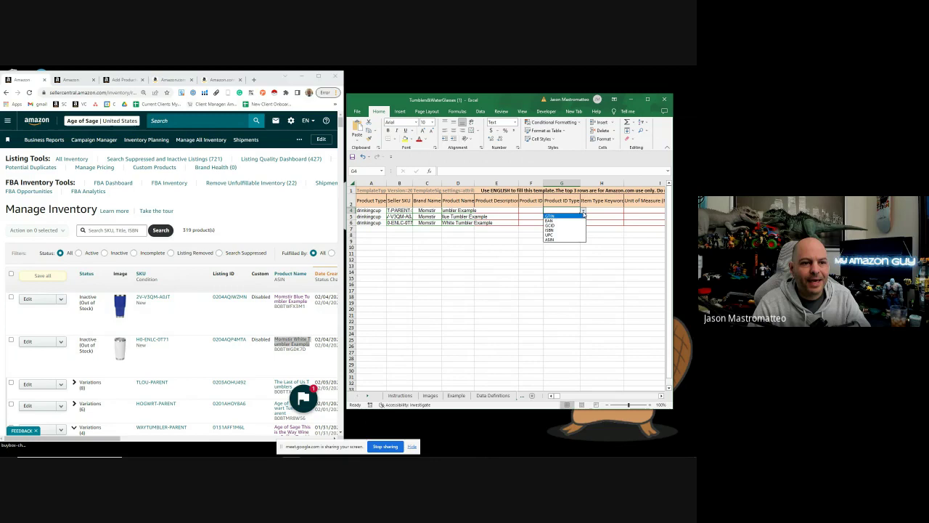
pyautogui.click(565, 219)
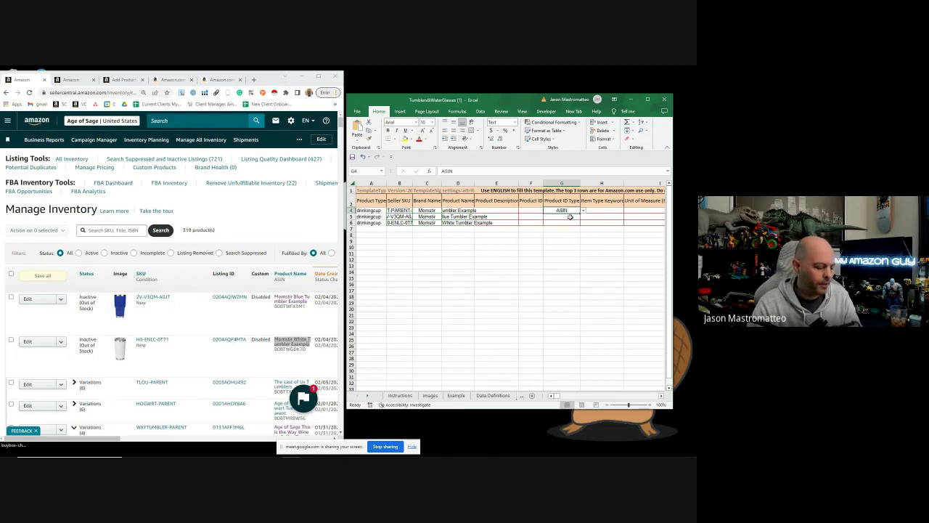
pyautogui.hotkey('ctrl', 'c')
pyautogui.moveTo(565, 216); pyautogui.dragTo(566, 220)
pyautogui.hotkey('ctrl', 'v')
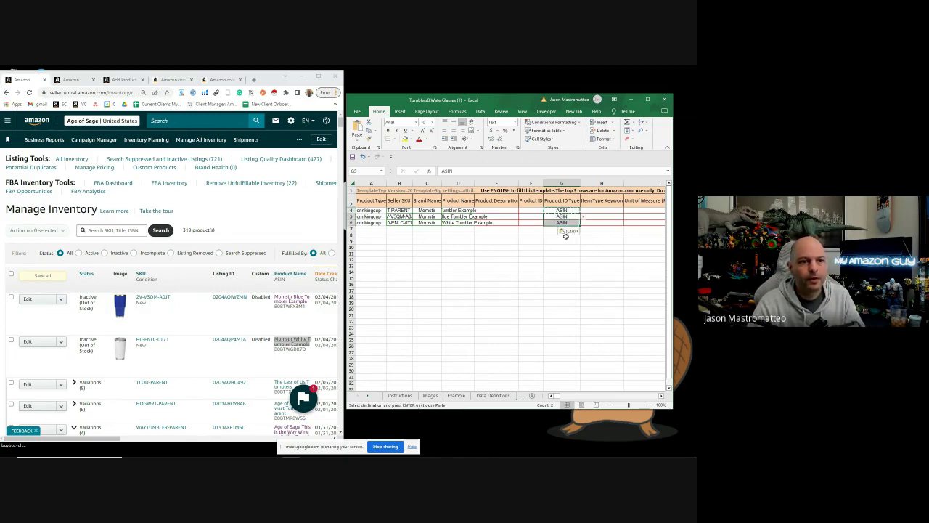
pyautogui.click(561, 254)
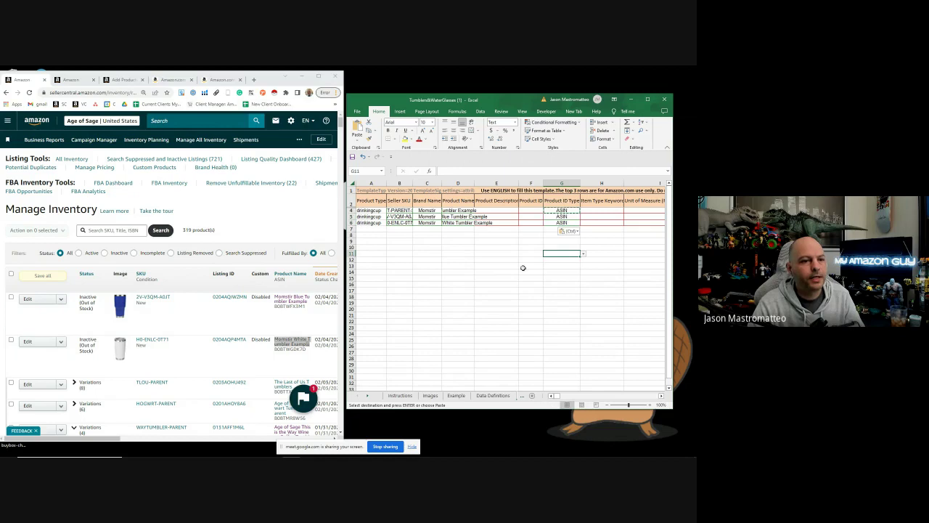
# Step: Copy the blue tumbler's ASIN from Manage Inventory into the Product ID cell of row 5
pyautogui.click(523, 216)
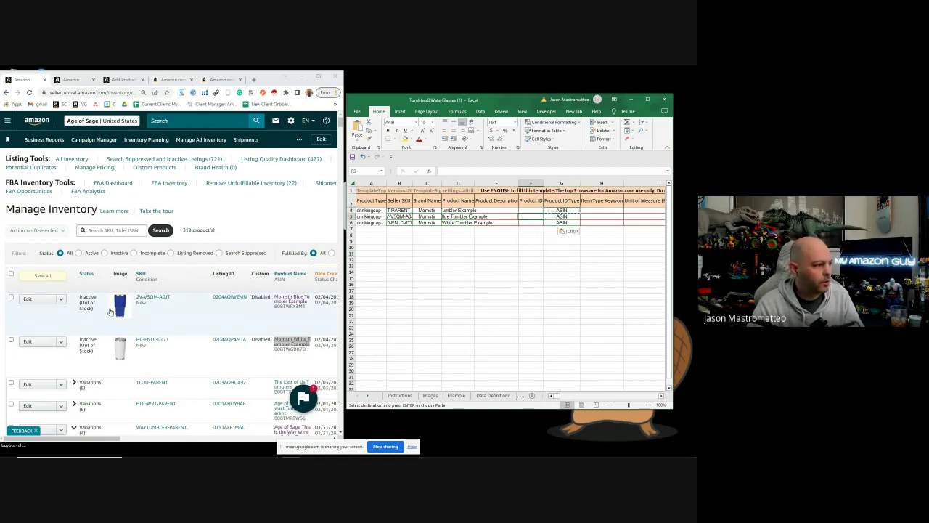
pyautogui.click(277, 310)
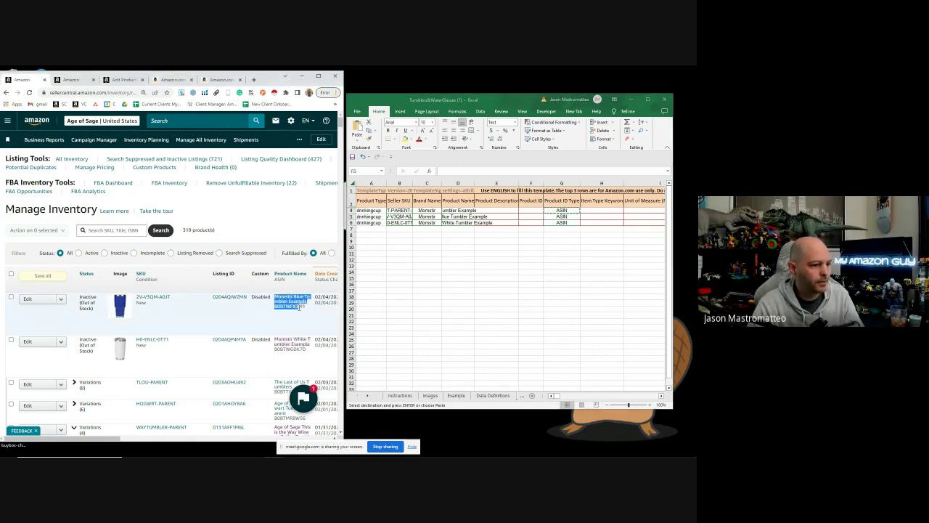
pyautogui.doubleClick(276, 309)
pyautogui.hotkey('ctrl', 'c')
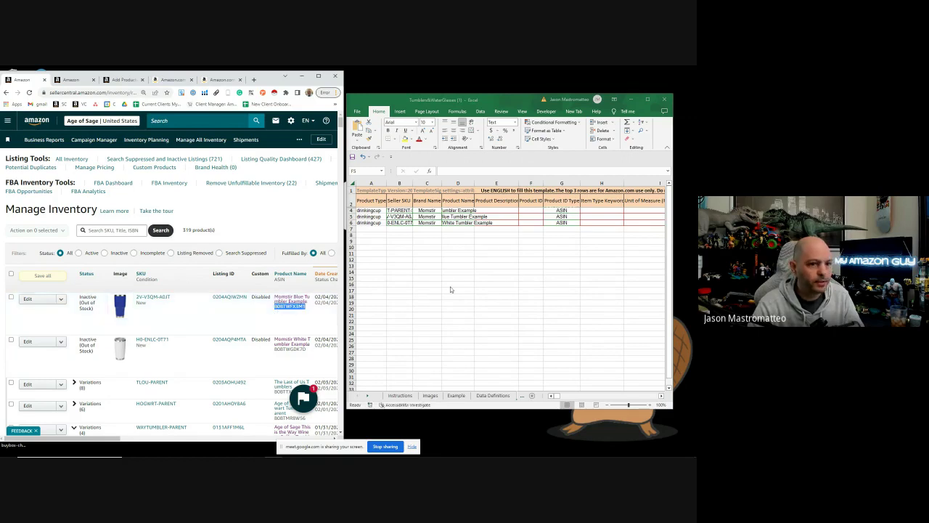
pyautogui.click(521, 219)
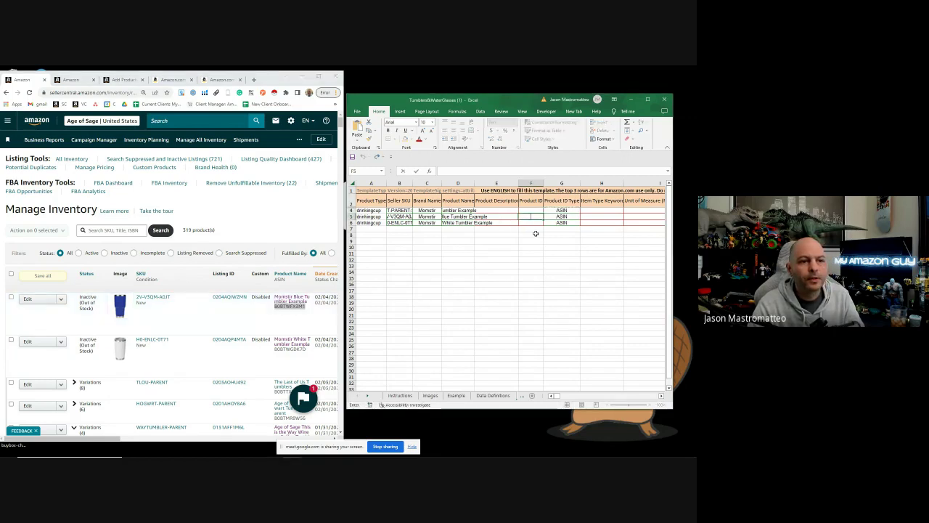
pyautogui.hotkey('ctrl', 'v')
pyautogui.click(533, 240)
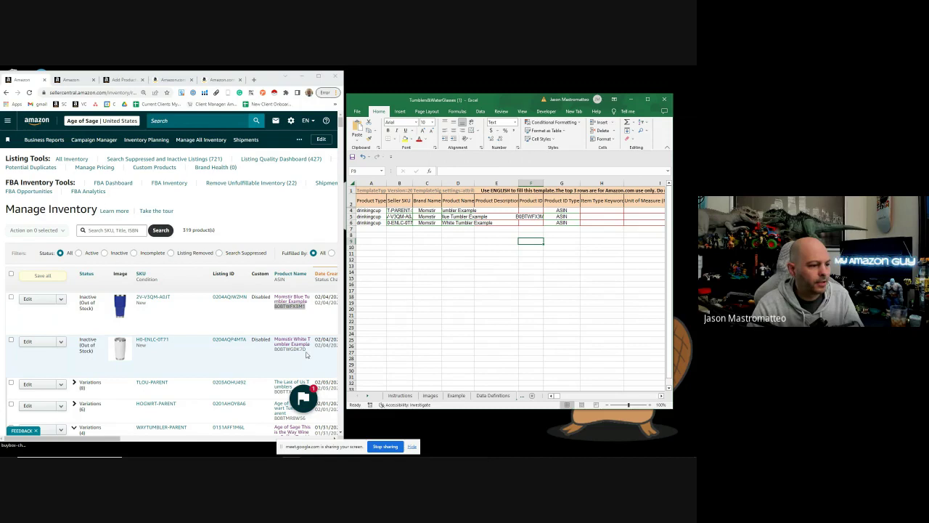
# Step: Copy the white tumbler's ASIN from Manage Inventory into the Product ID cell of row 6
pyautogui.doubleClick(277, 349)
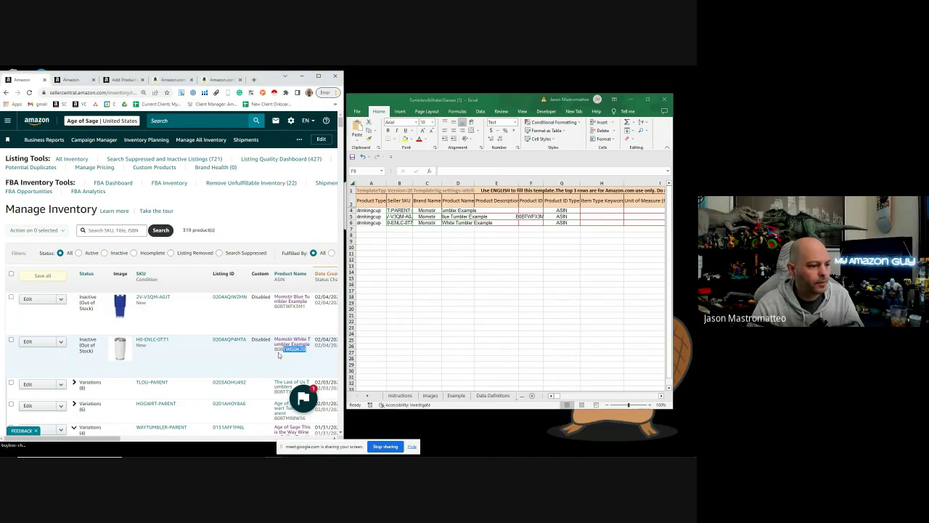
pyautogui.doubleClick(532, 222)
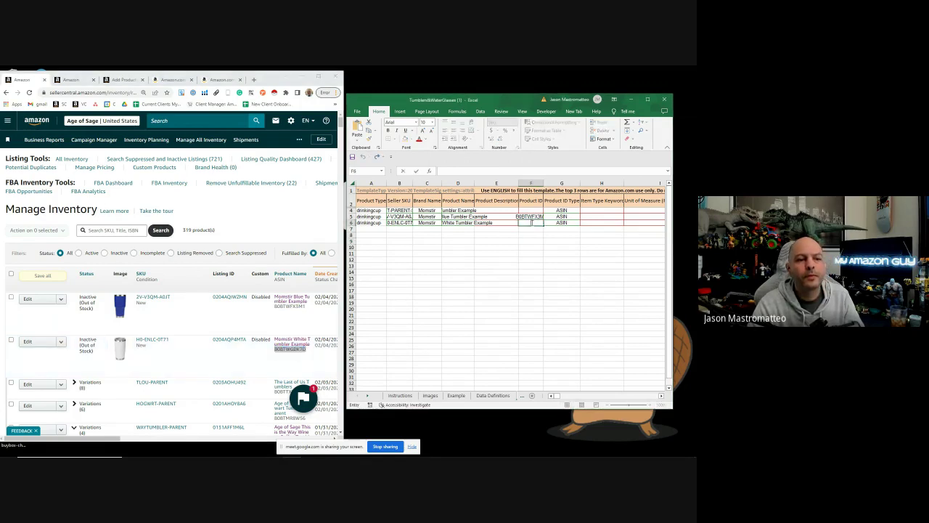
pyautogui.hotkey('ctrl', 'v')
pyautogui.click(558, 253)
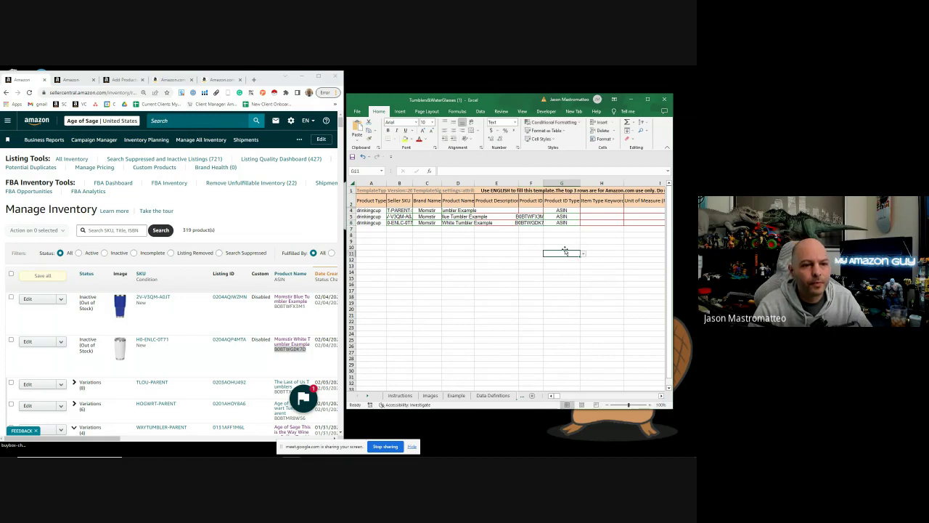
pyautogui.click(529, 210)
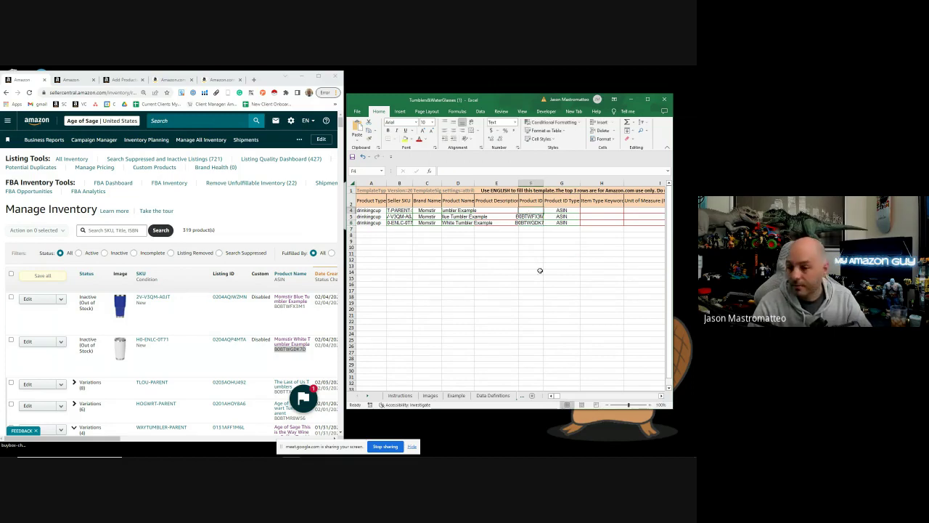
pyautogui.click(566, 210)
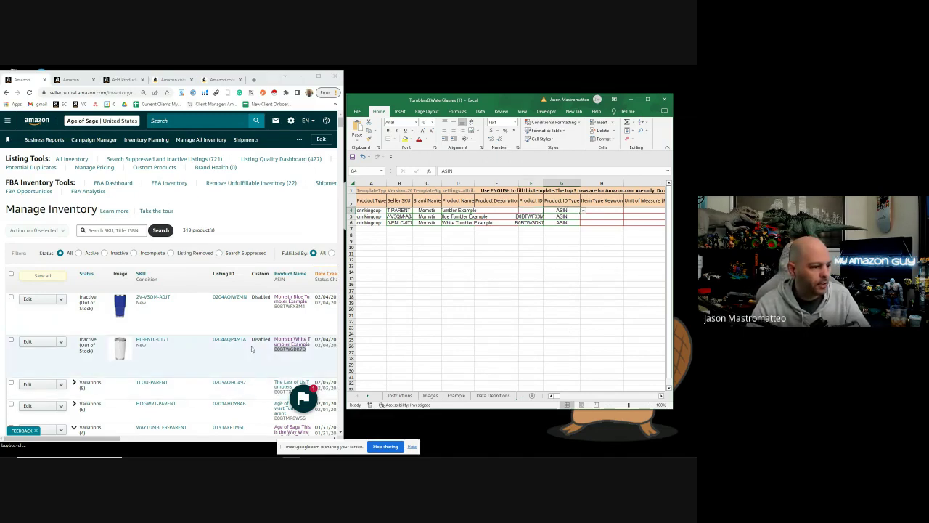
pyautogui.scroll(-1, 251, 346)
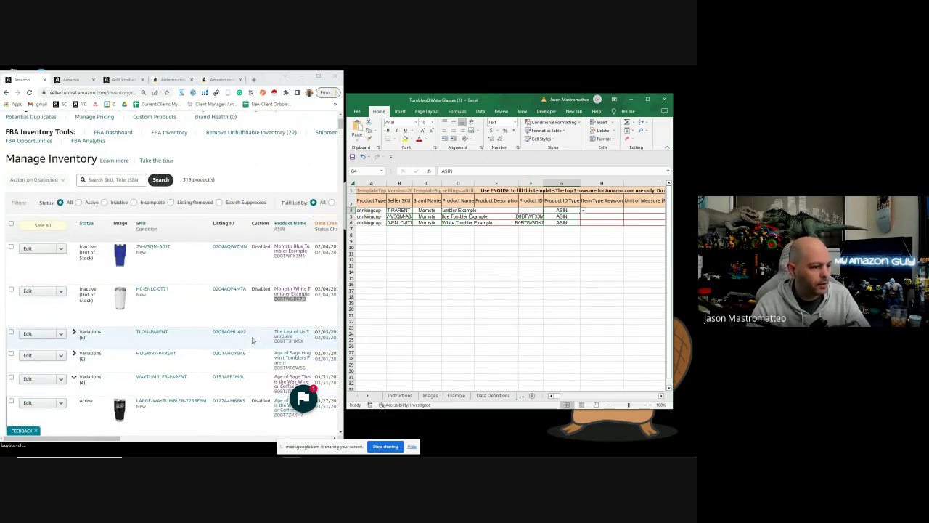
pyautogui.click(538, 312)
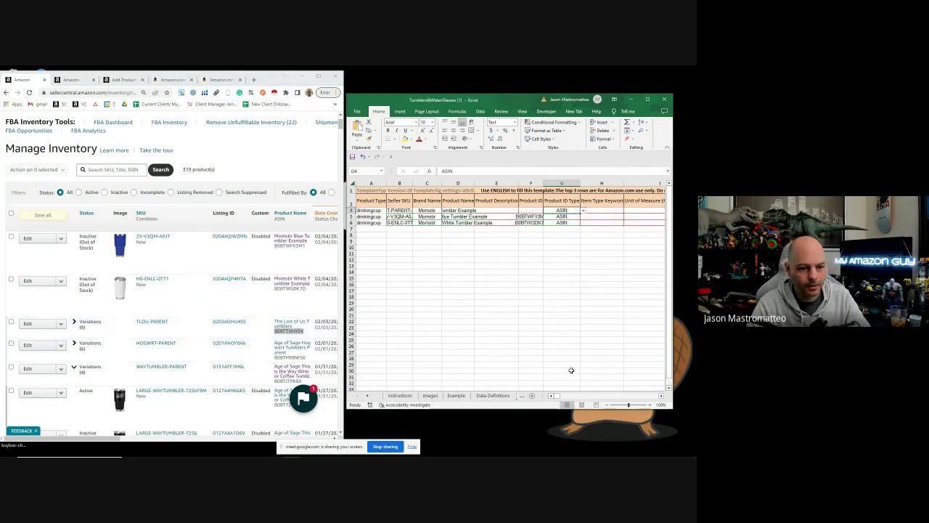
# Step: Set the Item Type Keyword to tumblers for the parent and both child rows, rows 4 to 6
pyautogui.moveTo(557, 396); pyautogui.dragTo(561, 398)
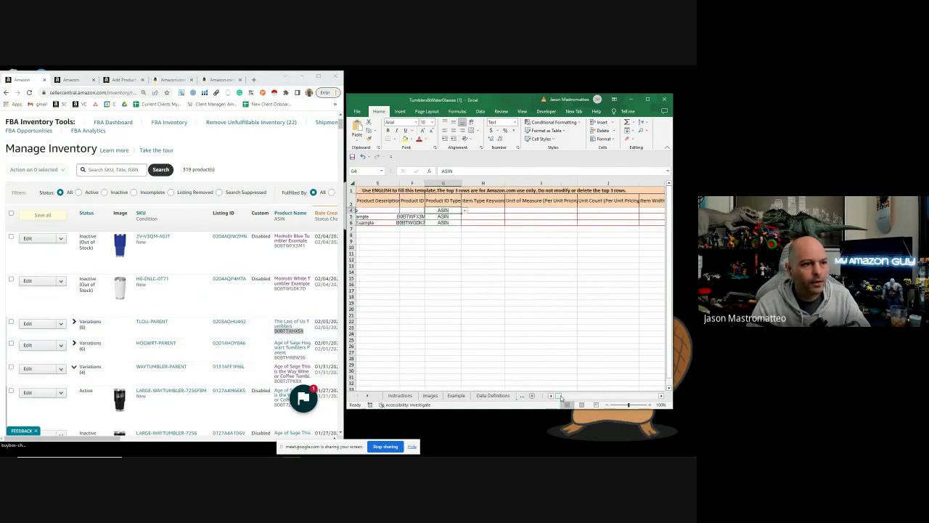
pyautogui.click(483, 211)
pyautogui.write('tumblers')
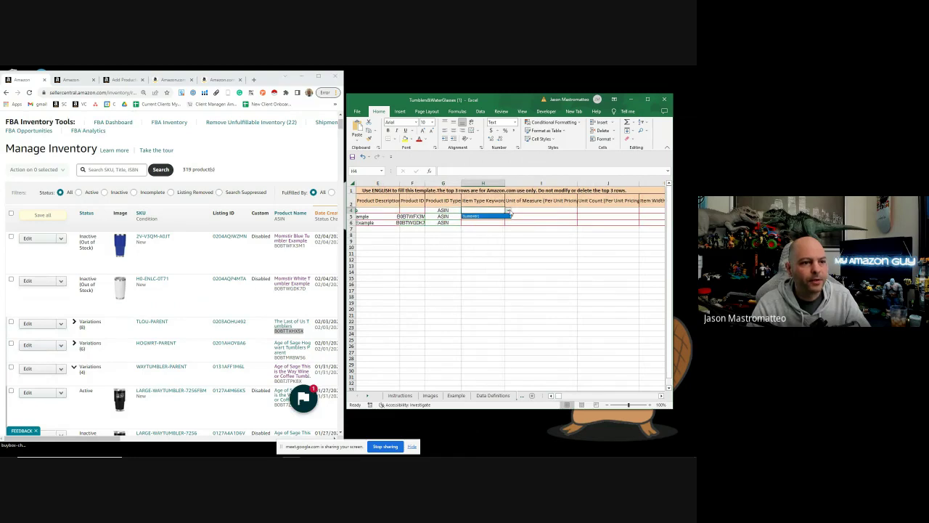
pyautogui.click(482, 217)
pyautogui.click(507, 216)
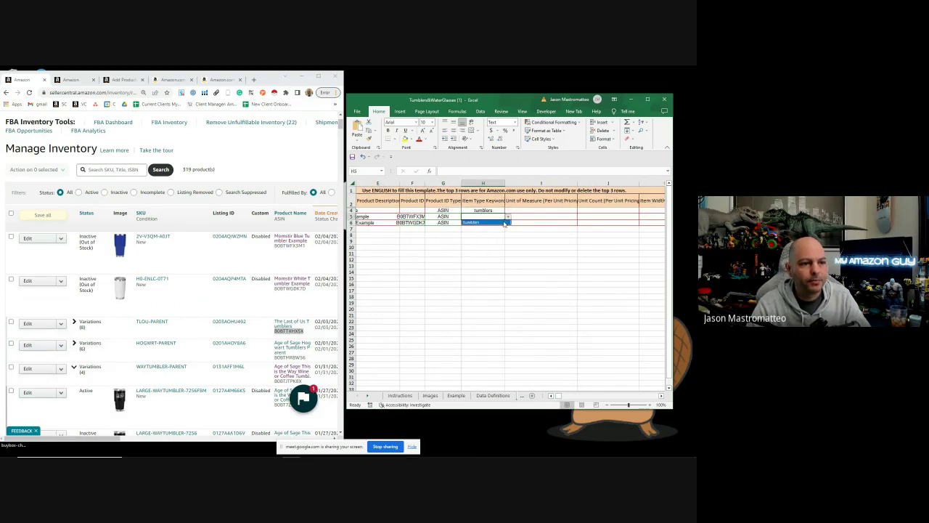
pyautogui.click(485, 222)
pyautogui.click(494, 222)
pyautogui.click(510, 222)
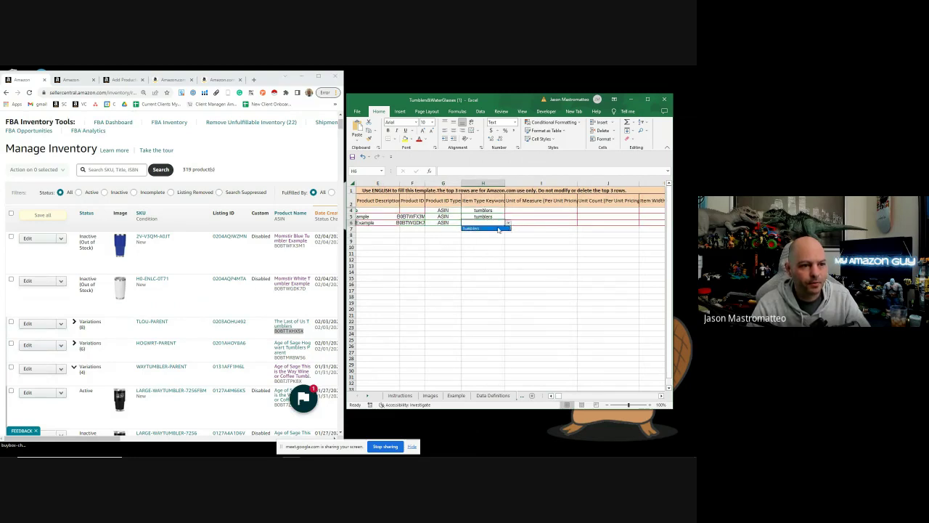
pyautogui.click(490, 229)
pyautogui.click(520, 252)
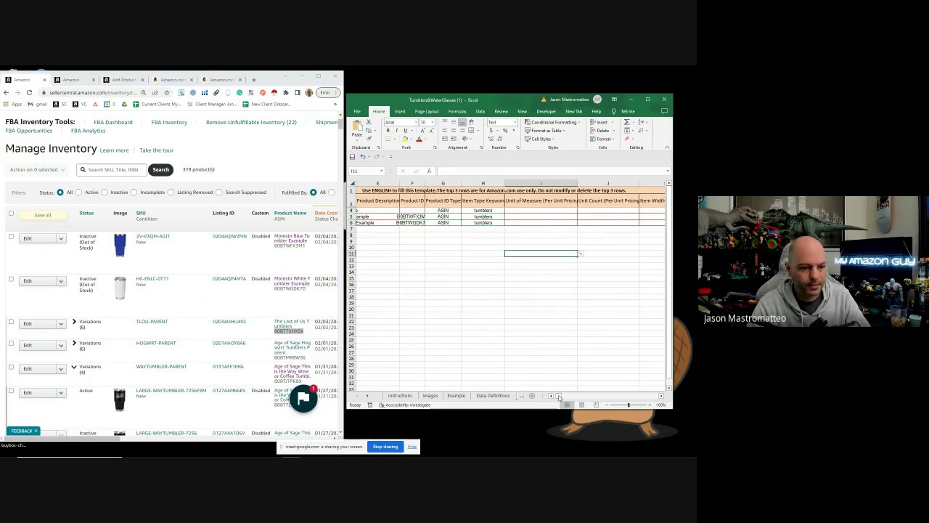
# Step: Maximize the workbook window and review the Update and PartialUpdate options for Update Delete on the Valid Values sheet
pyautogui.click(559, 397)
pyautogui.hscroll(-1, 590, 317)
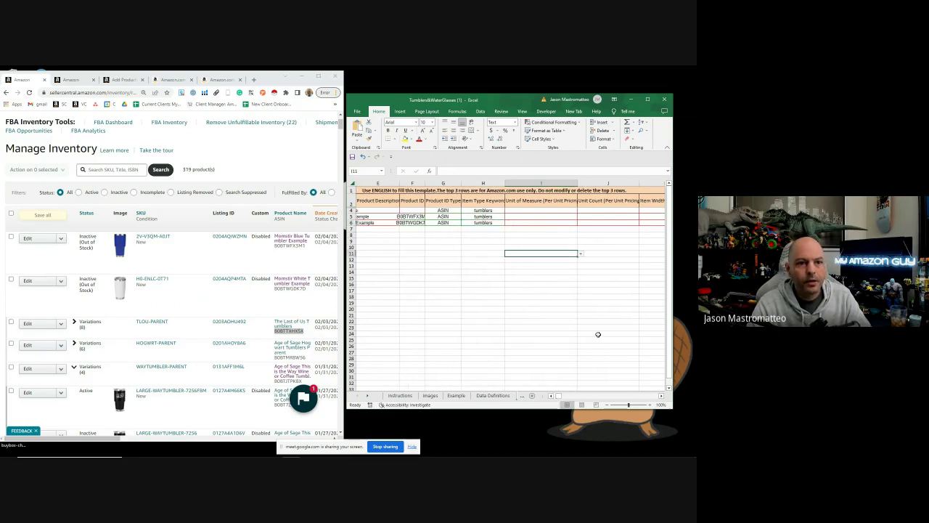
pyautogui.moveTo(559, 396); pyautogui.dragTo(560, 398)
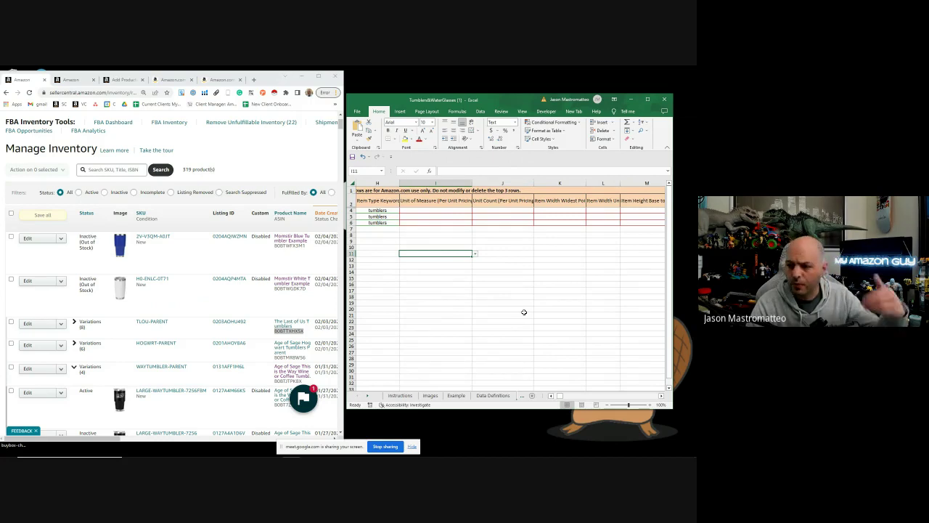
pyautogui.click(535, 259)
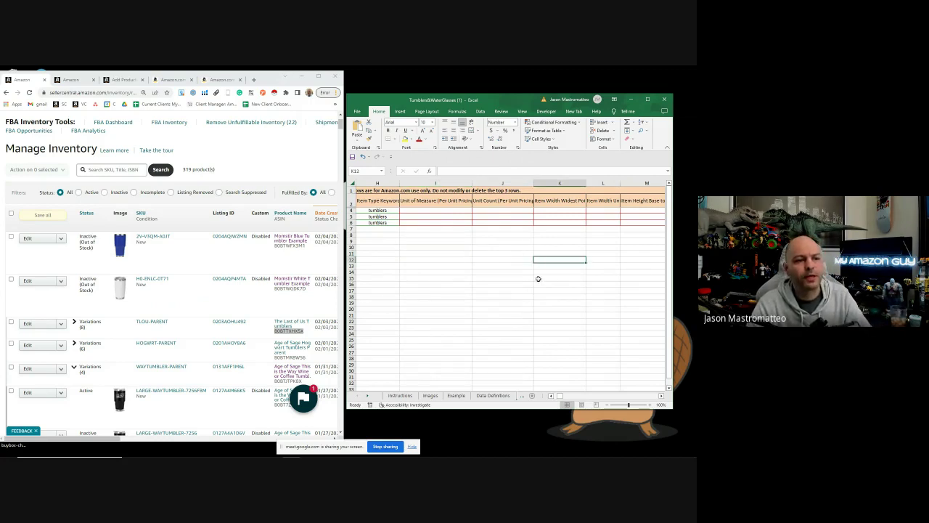
pyautogui.click(562, 397)
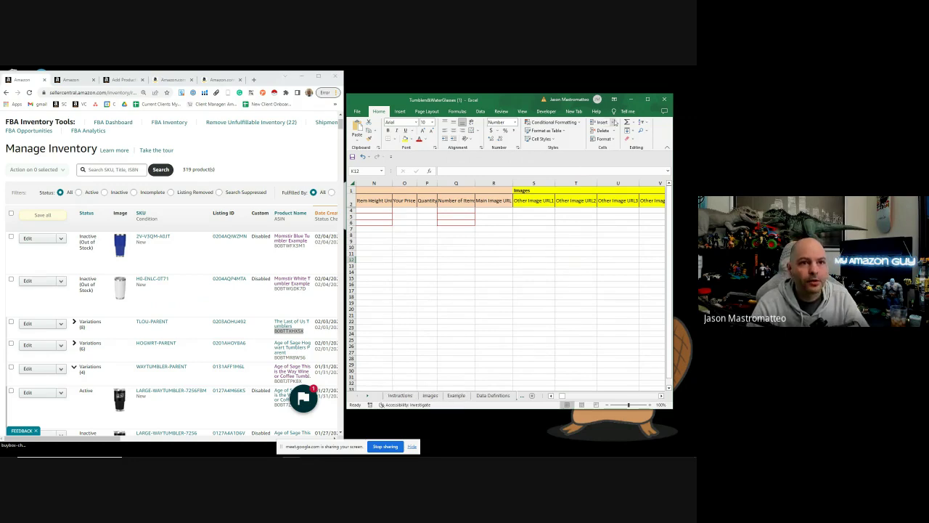
pyautogui.click(647, 99)
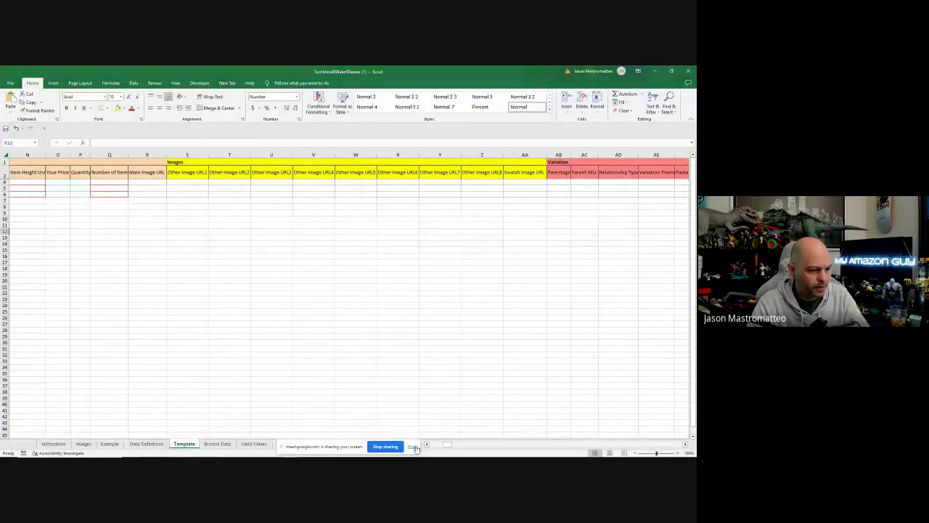
pyautogui.click(412, 446)
pyautogui.click(265, 444)
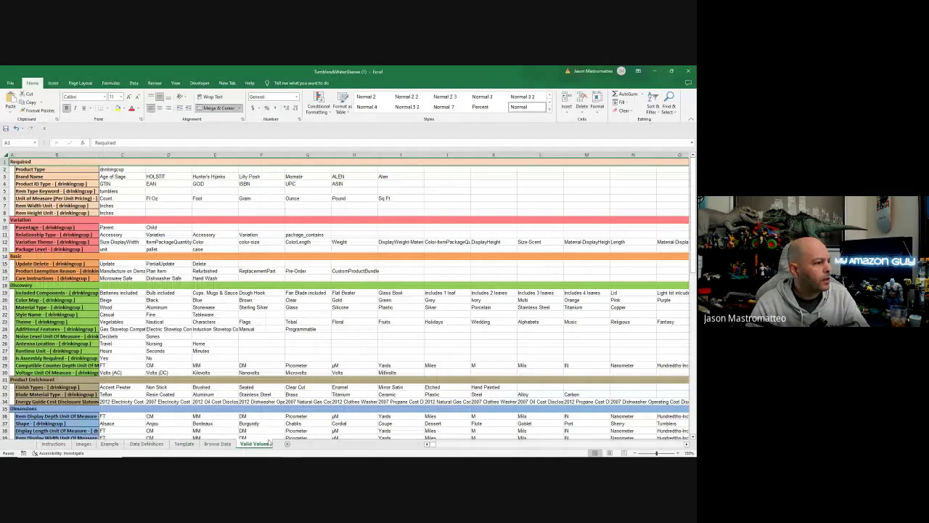
pyautogui.click(122, 263)
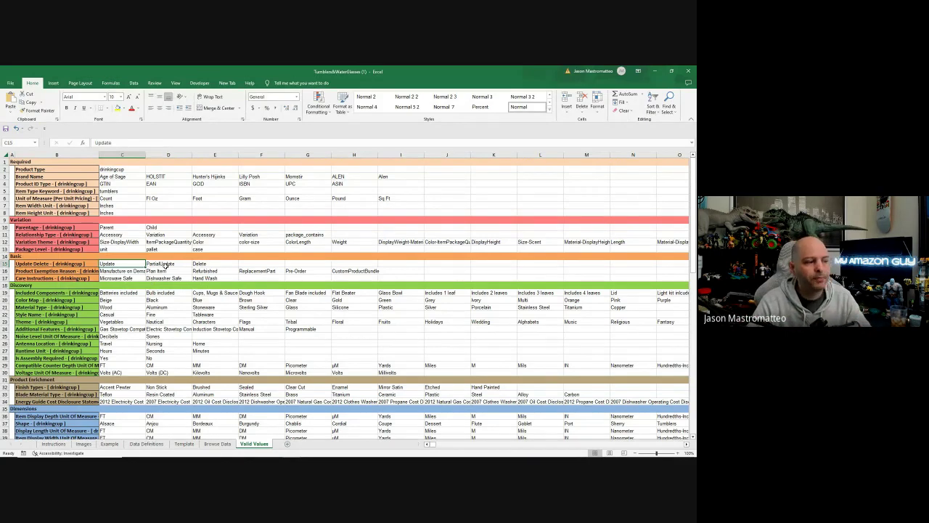
pyautogui.click(166, 266)
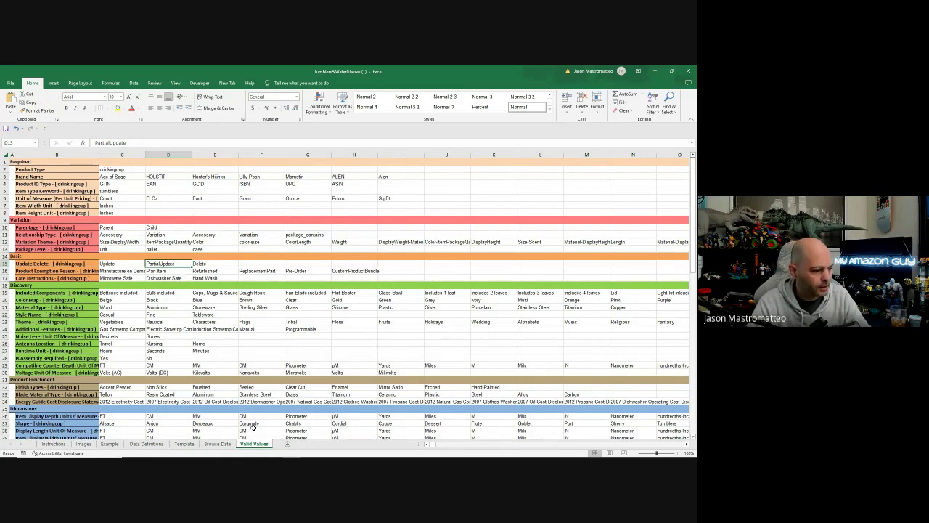
# Step: On the Template sheet, set Parentage to Parent in row 4 and to Child in rows 5 and 6
pyautogui.click(184, 444)
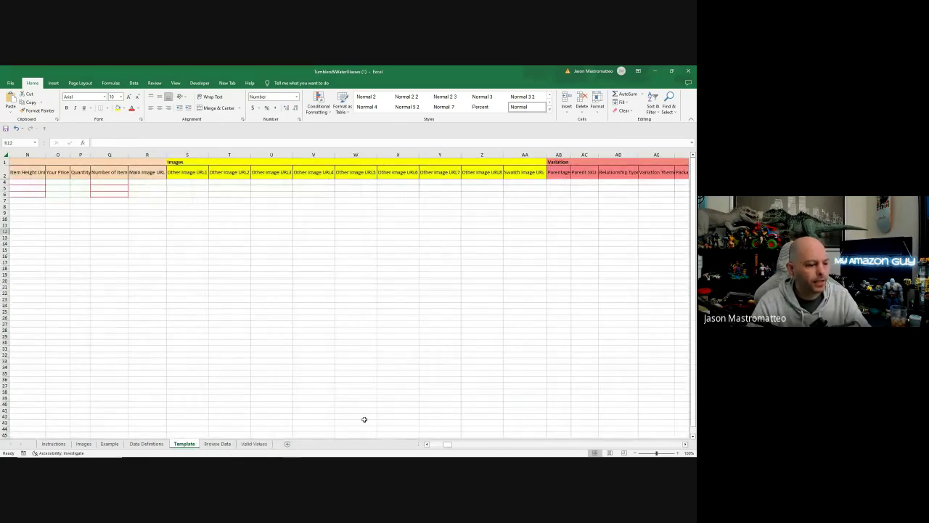
pyautogui.moveTo(446, 446)
pyautogui.mouseDown()
pyautogui.moveTo(436, 446)
pyautogui.moveTo(452, 453)
pyautogui.moveTo(455, 444)
pyautogui.mouseUp()
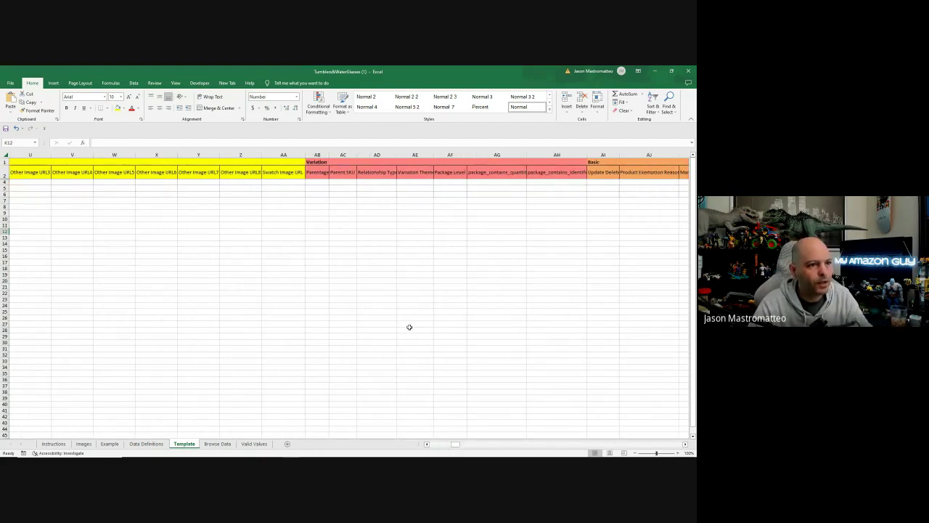
pyautogui.click(318, 182)
pyautogui.click(332, 184)
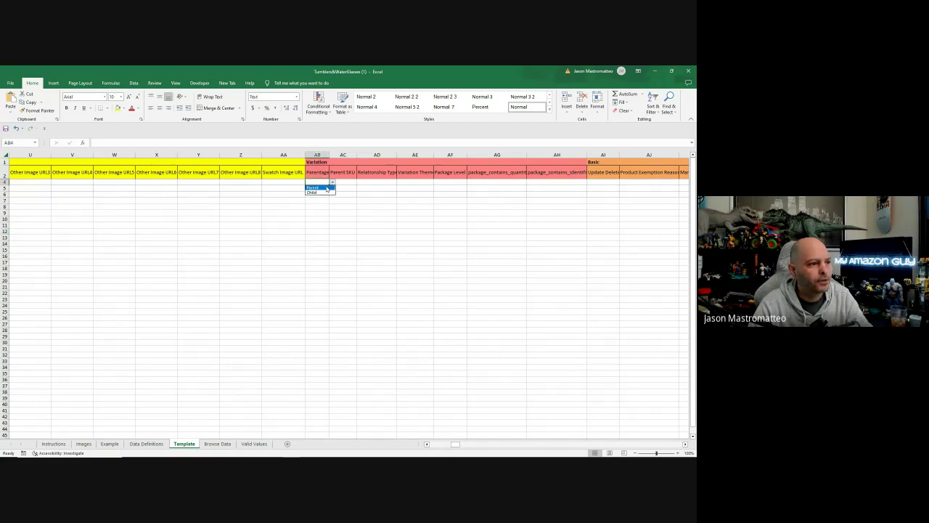
pyautogui.click(326, 188)
pyautogui.click(319, 188)
pyautogui.click(333, 188)
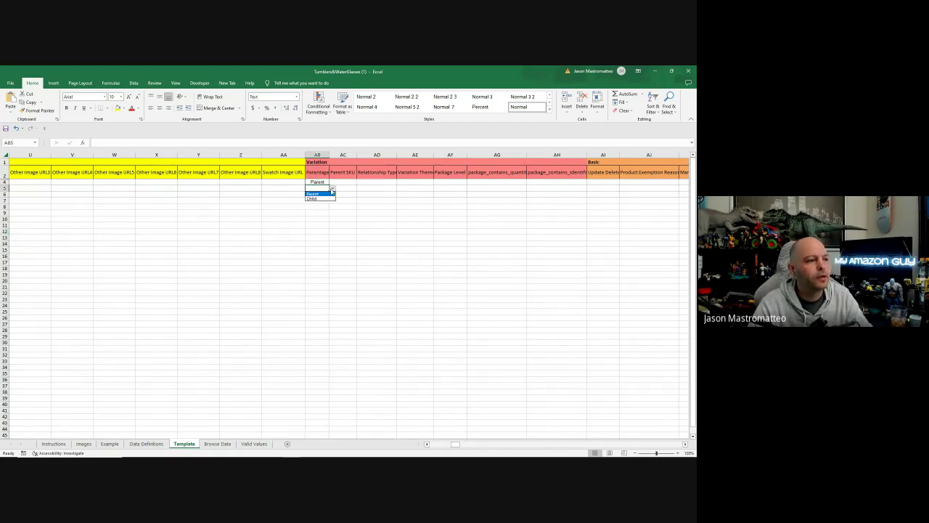
pyautogui.click(324, 200)
pyautogui.click(320, 194)
pyautogui.click(333, 195)
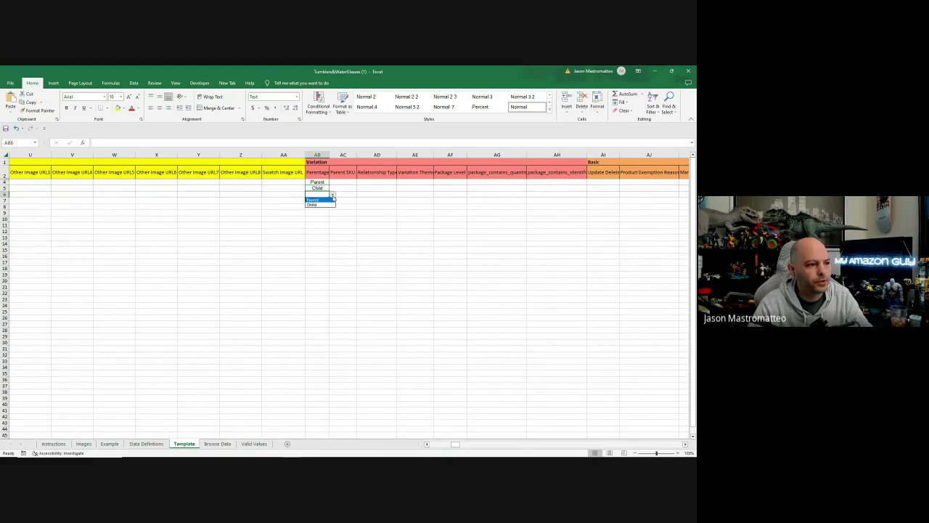
pyautogui.click(324, 206)
pyautogui.click(347, 193)
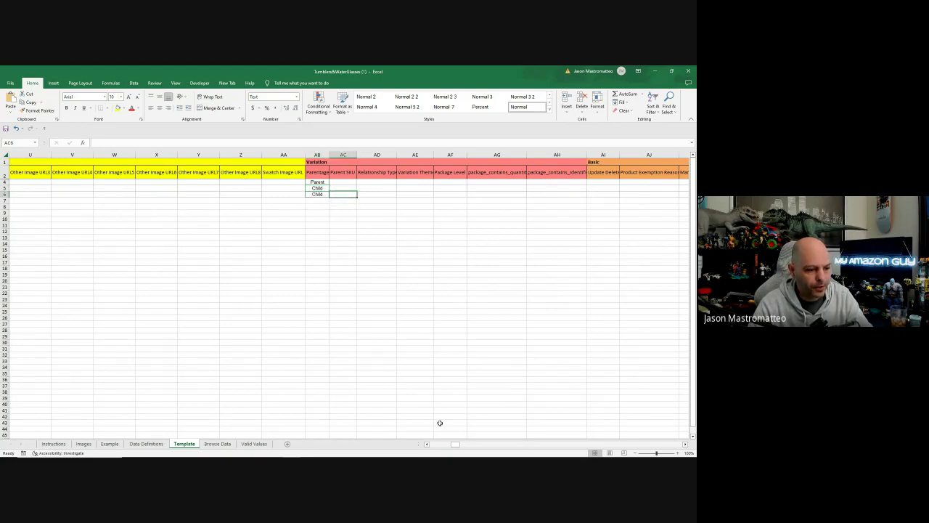
pyautogui.moveTo(456, 444); pyautogui.dragTo(433, 443)
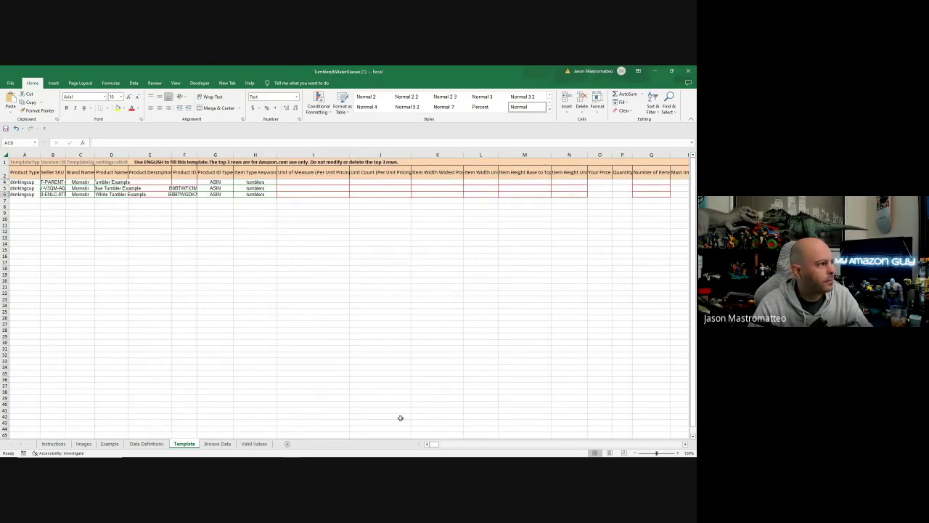
pyautogui.click(56, 182)
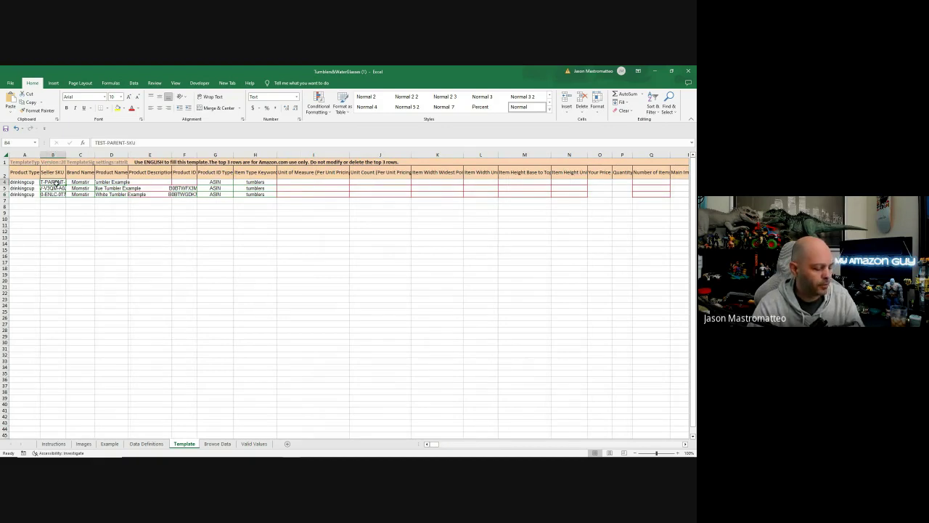
pyautogui.hotkey('ctrl', 'c')
pyautogui.moveTo(434, 445); pyautogui.dragTo(459, 447)
pyautogui.click(175, 189)
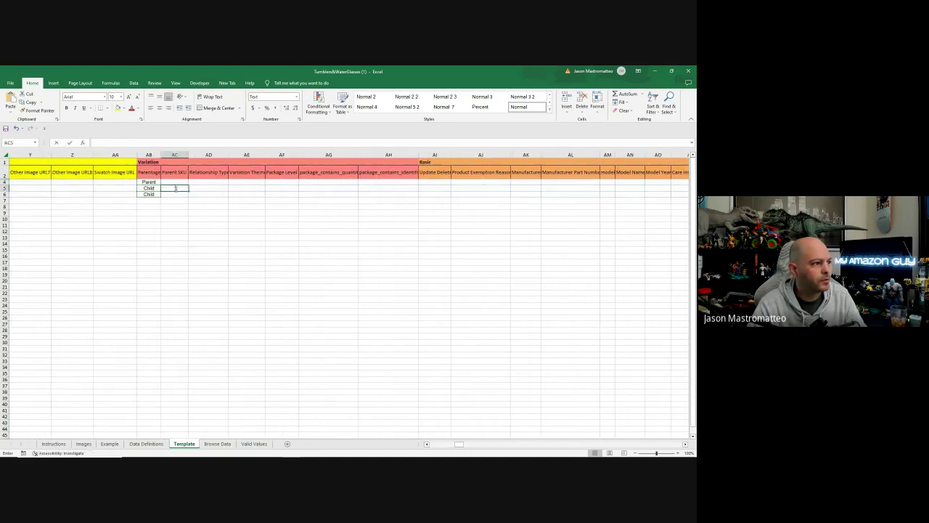
pyautogui.click(219, 221)
pyautogui.click(180, 188)
pyautogui.click(220, 210)
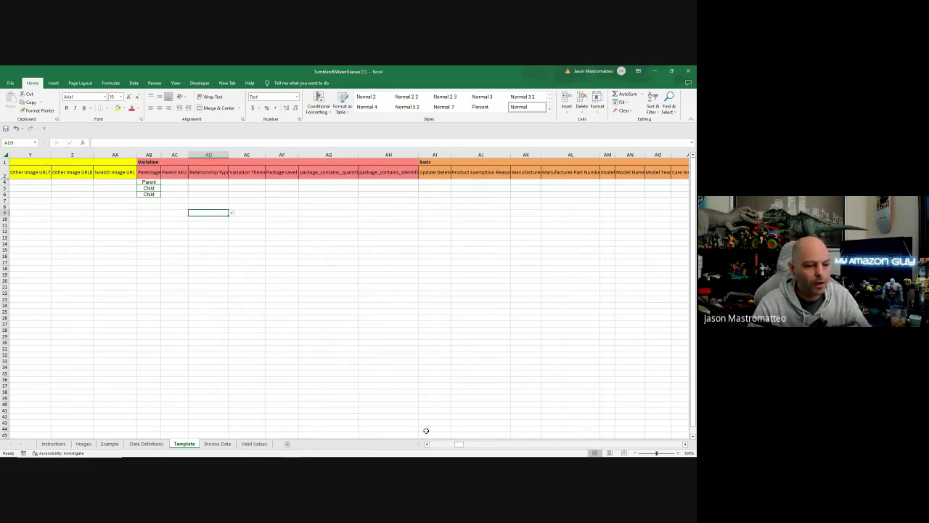
# Step: Copy the parent's Seller SKU, TEST-PARENT-SKU, into the Parent SKU cells of child rows 5 and 6
pyautogui.moveTo(458, 443); pyautogui.dragTo(430, 444)
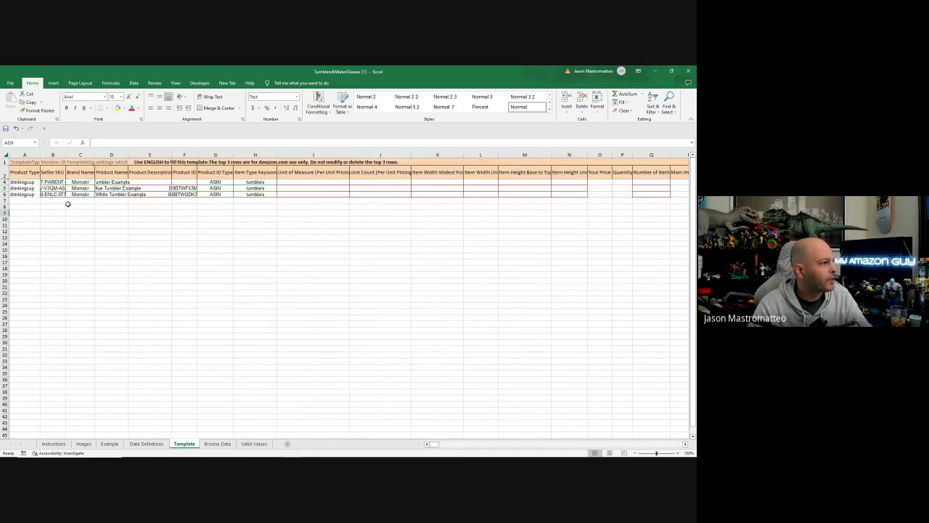
pyautogui.click(52, 182)
pyautogui.hotkey('ctrl', 'c')
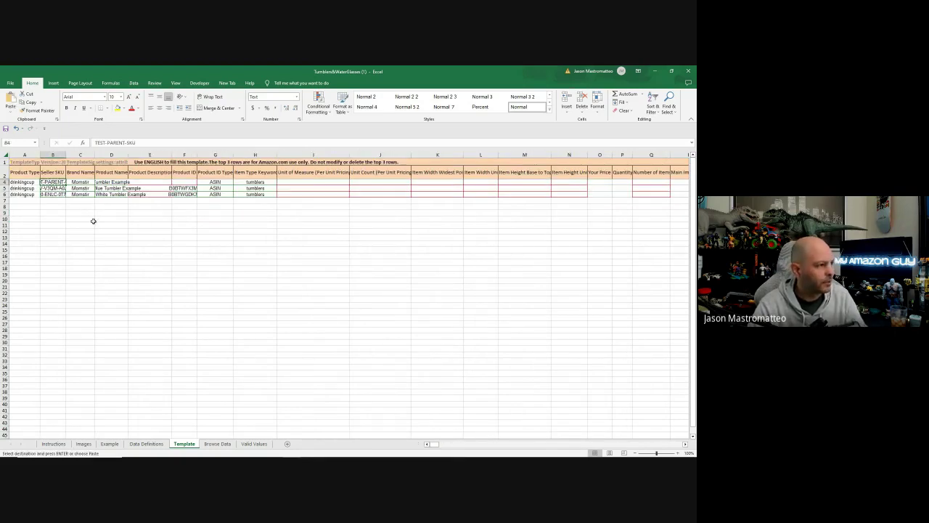
pyautogui.moveTo(433, 444); pyautogui.dragTo(451, 448)
pyautogui.click(460, 188)
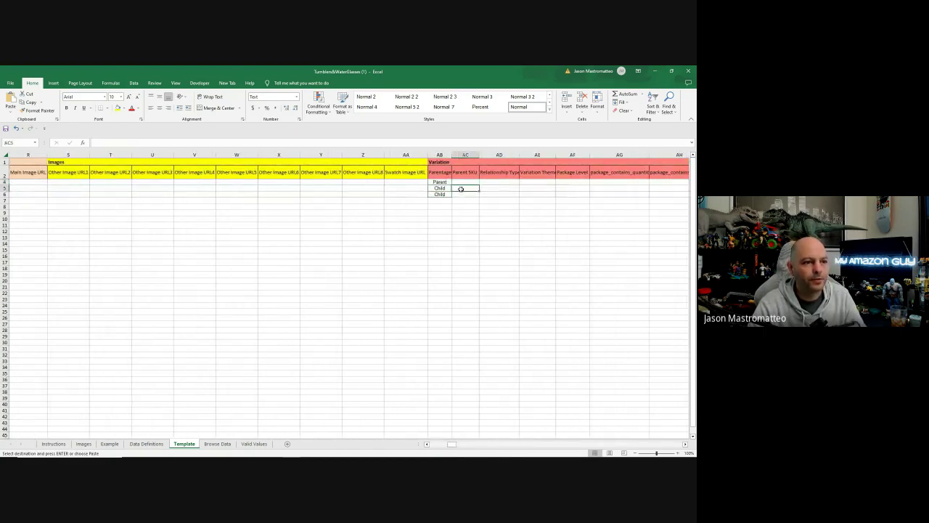
pyautogui.hotkey('ctrl', 'v')
pyautogui.click(467, 195)
pyautogui.hotkey('ctrl', 'v')
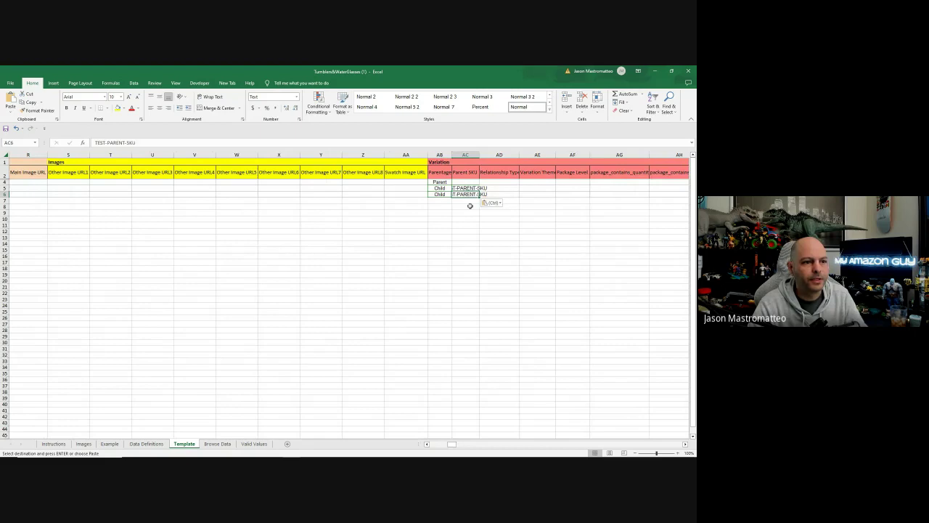
pyautogui.click(470, 211)
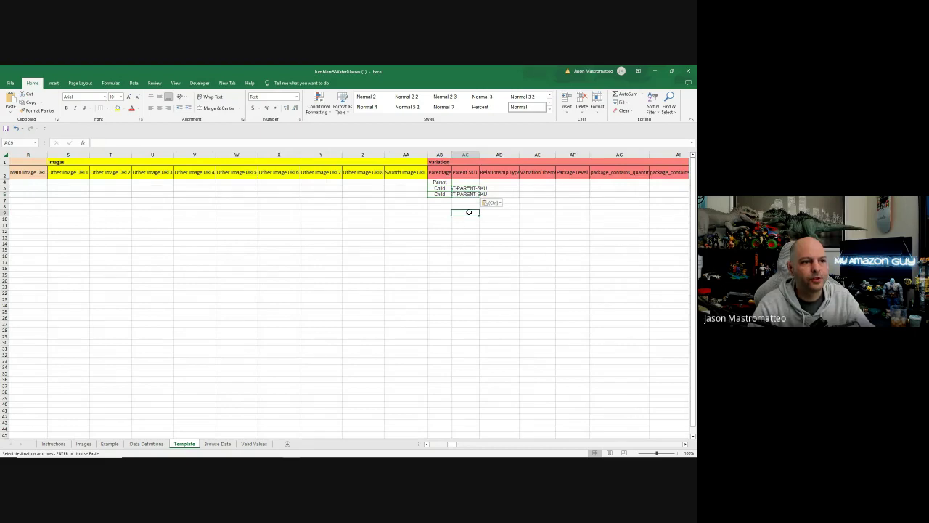
pyautogui.click(511, 292)
# Step: Set the Relationship Type to Variation for the child rows 5 and 6
pyautogui.moveTo(451, 446); pyautogui.dragTo(455, 445)
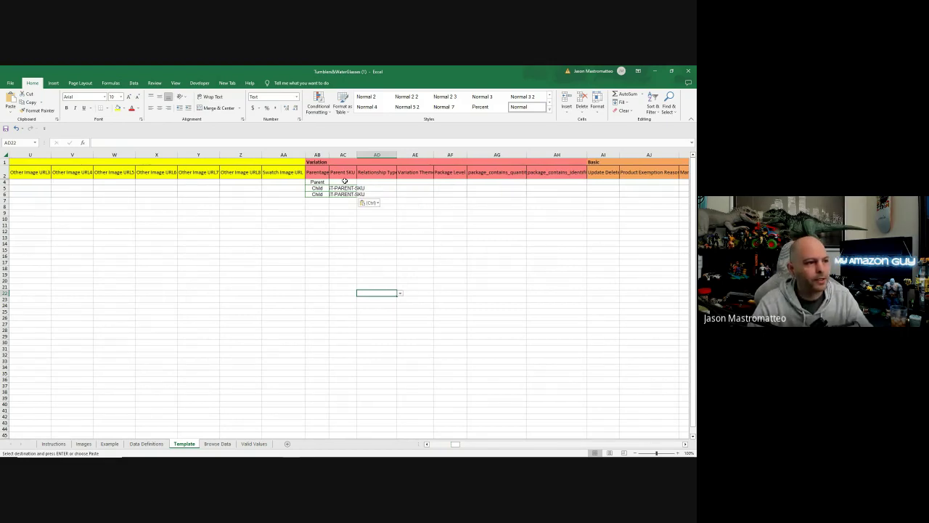
pyautogui.click(384, 188)
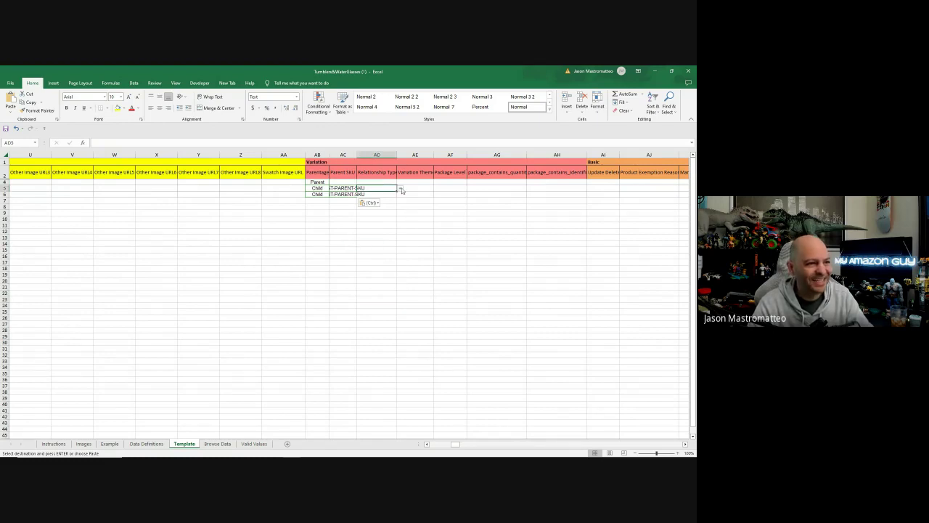
pyautogui.click(400, 189)
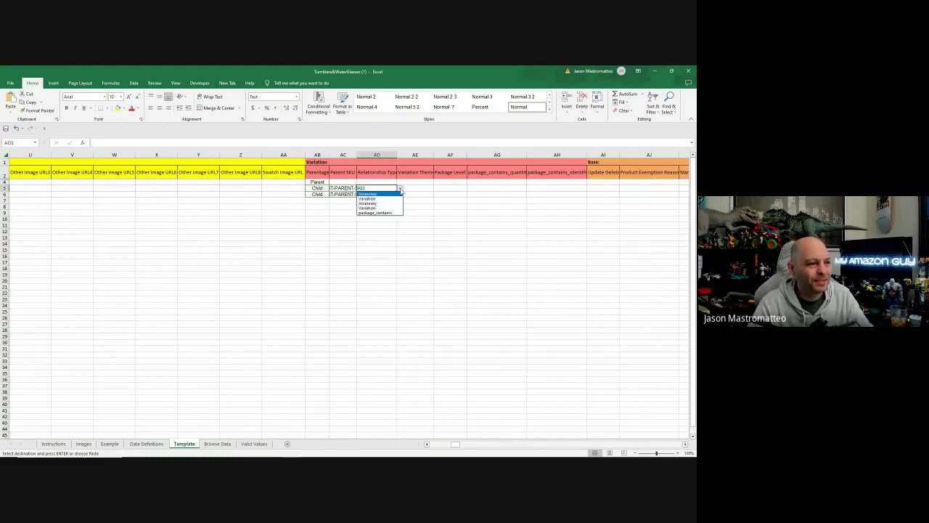
pyautogui.click(390, 198)
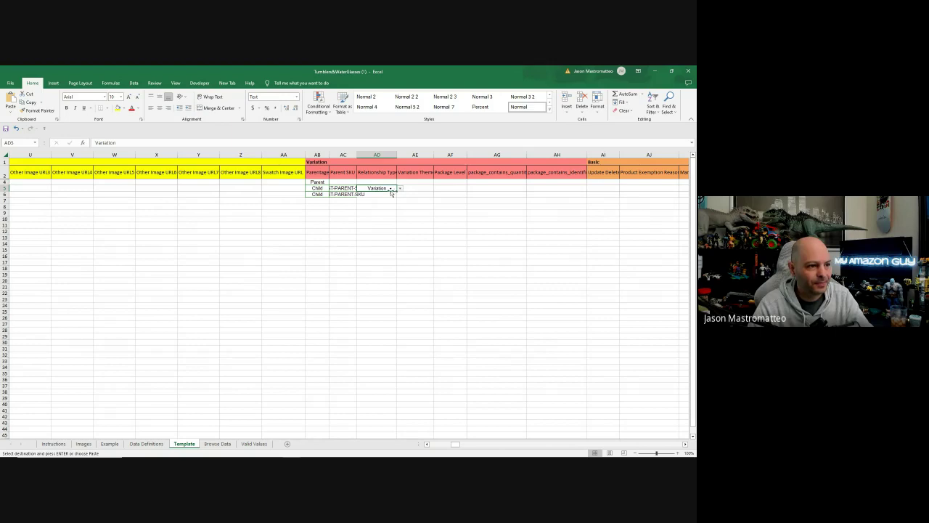
pyautogui.click(390, 194)
pyautogui.click(400, 194)
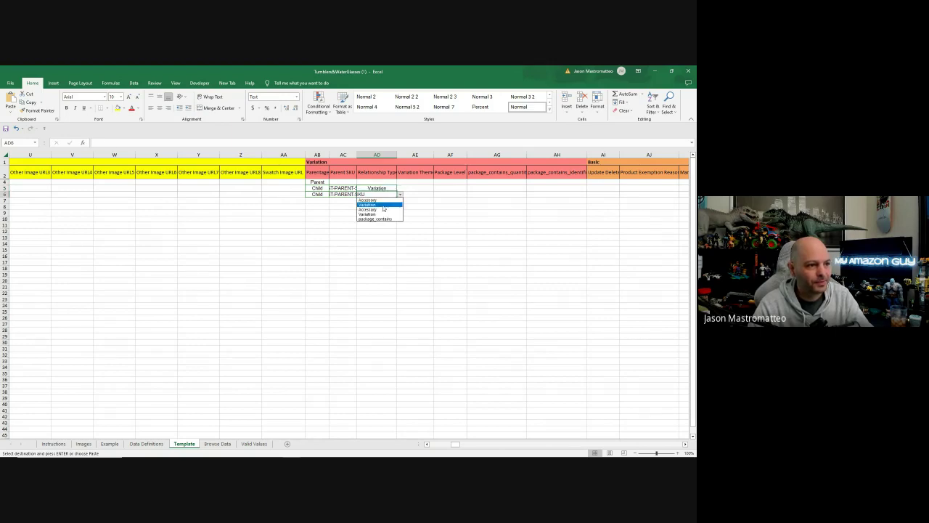
pyautogui.click(383, 205)
# Step: Copy the Color option from the Valid Values sheet's Variation Theme row into the Template's Variation Theme cells for rows 4 to 6
pyautogui.click(419, 189)
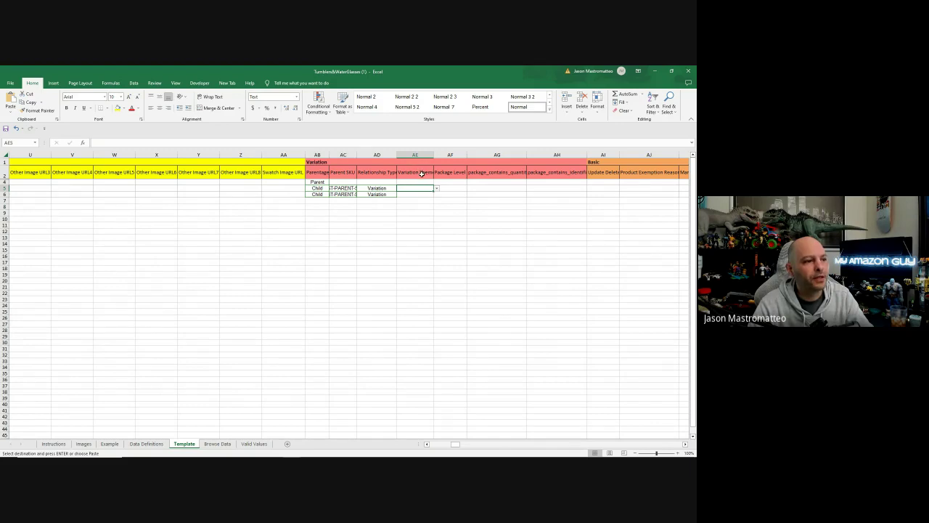
pyautogui.click(252, 444)
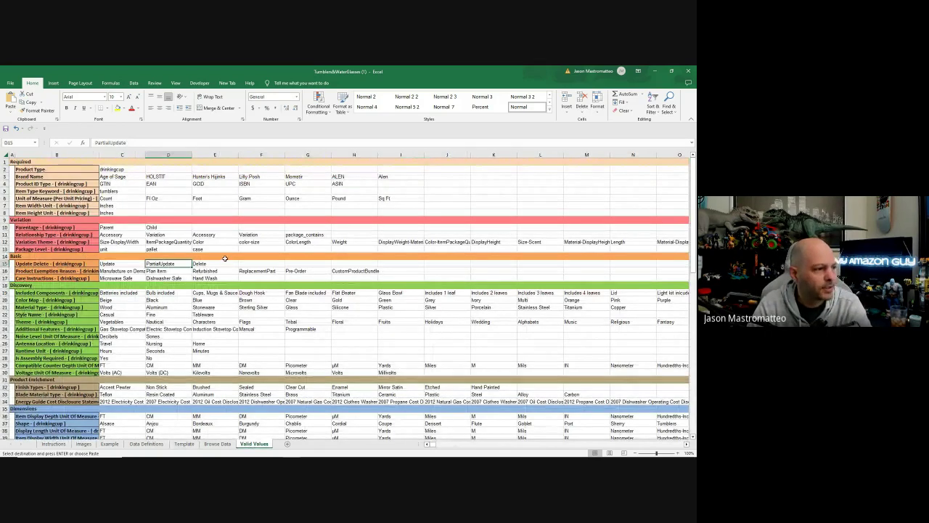
pyautogui.click(115, 242)
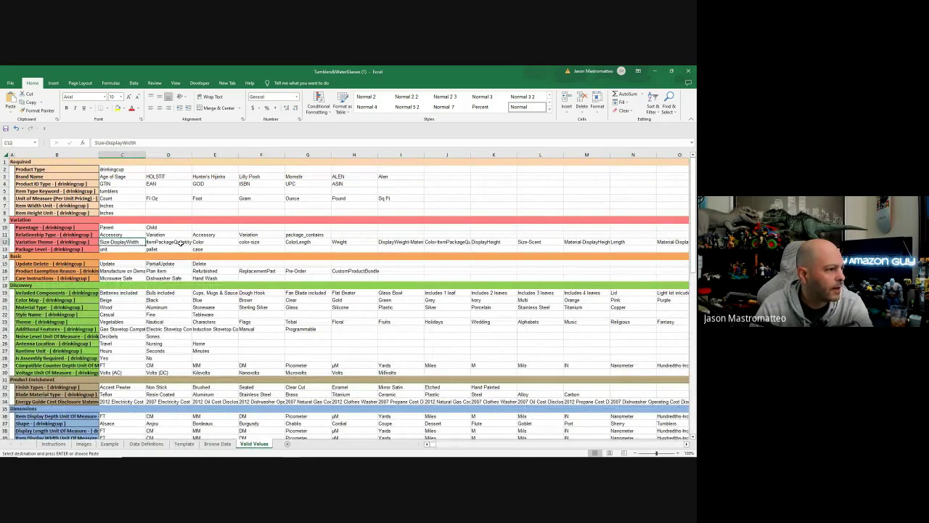
pyautogui.click(209, 242)
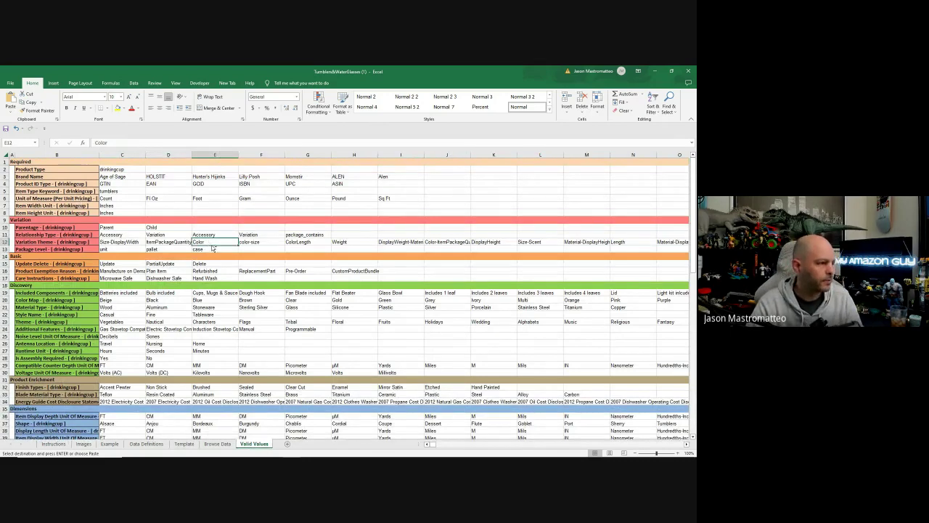
pyautogui.click(184, 444)
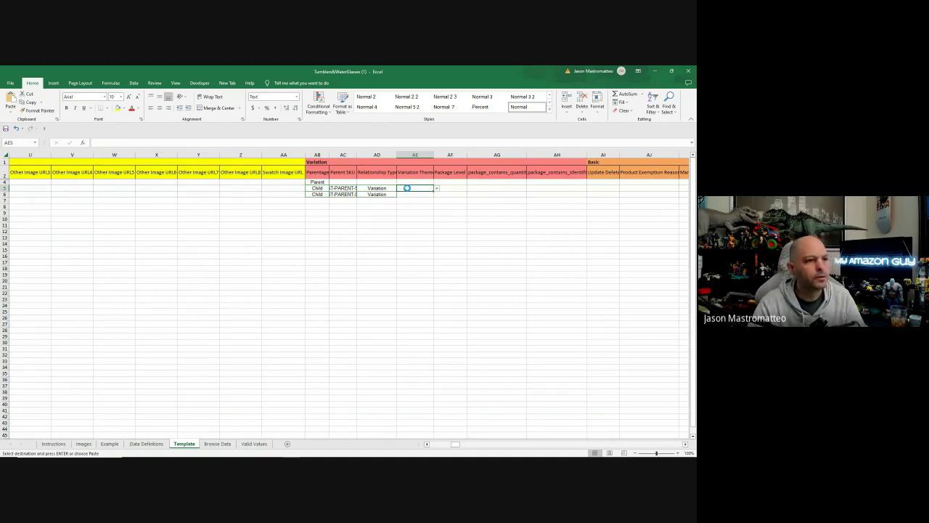
pyautogui.moveTo(406, 188); pyautogui.dragTo(410, 177)
pyautogui.hotkey('ctrl', 'v')
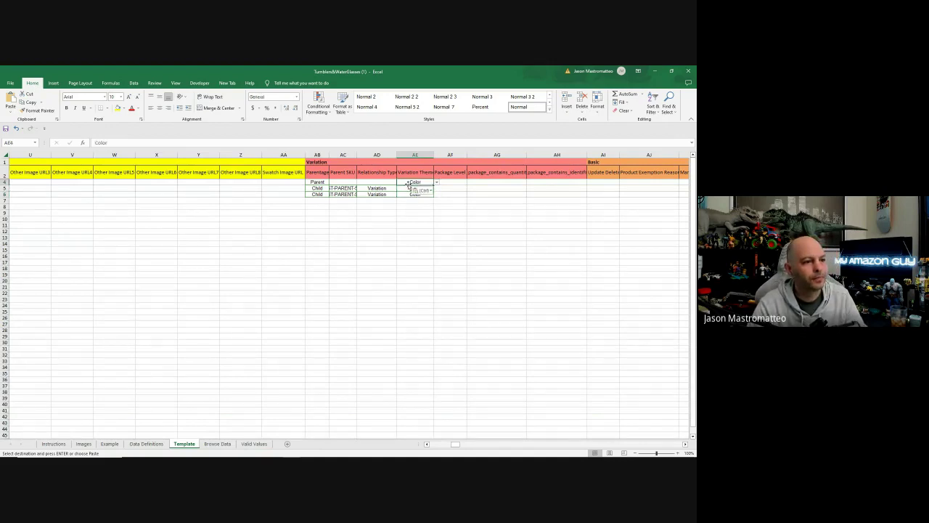
# Step: Review the Parent SKU, Relationship Type and Variation Theme cells of parent row 4 against the child rows
pyautogui.click(392, 217)
pyautogui.click(380, 181)
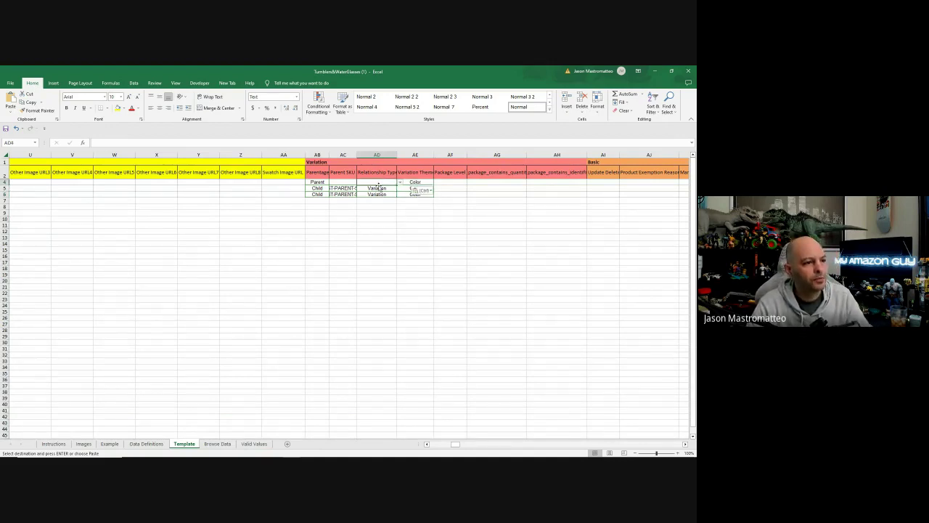
pyautogui.click(338, 182)
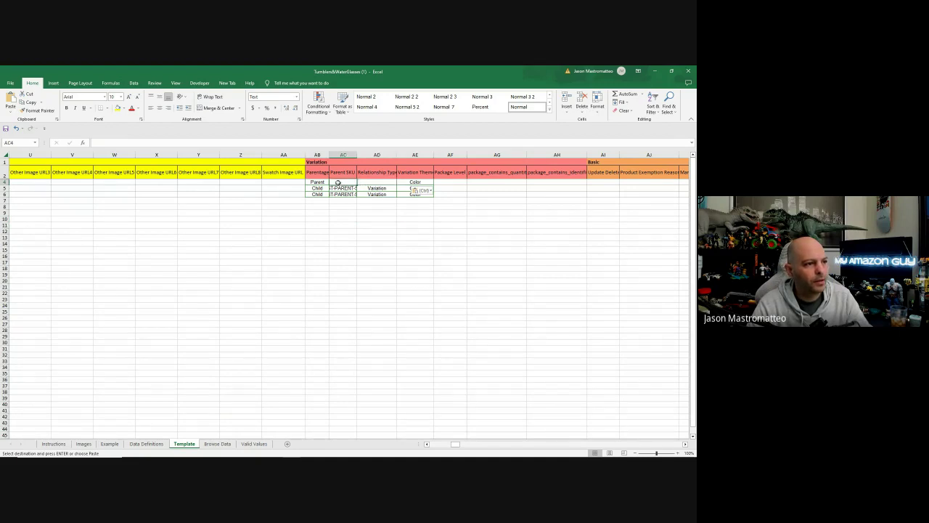
pyautogui.click(406, 183)
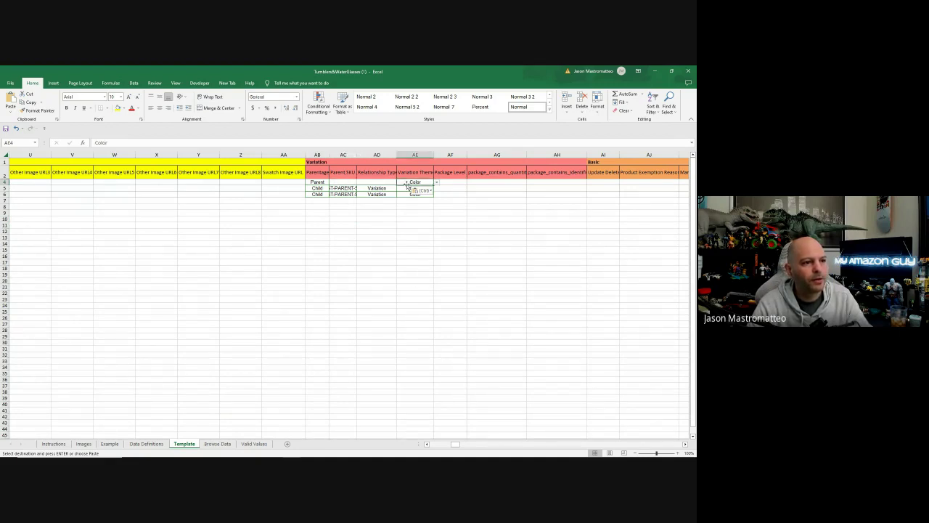
pyautogui.click(479, 218)
pyautogui.click(441, 256)
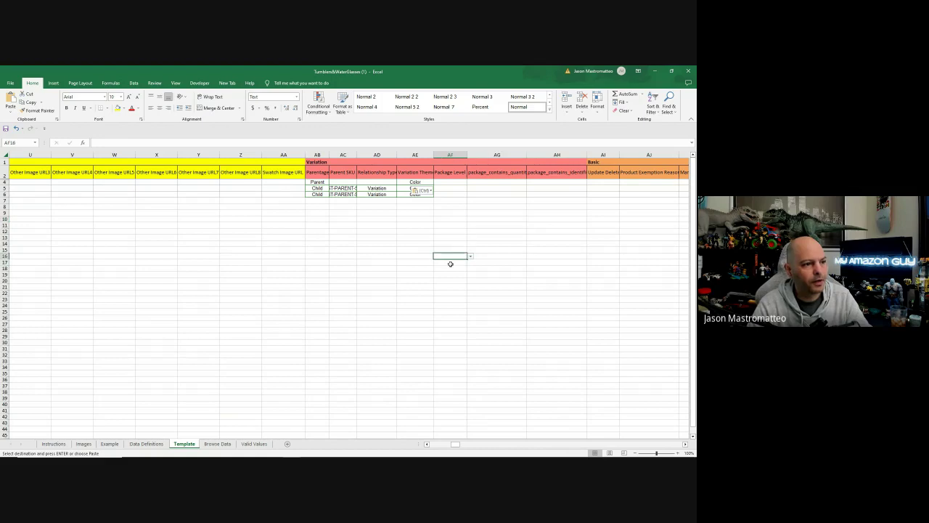
pyautogui.click(376, 188)
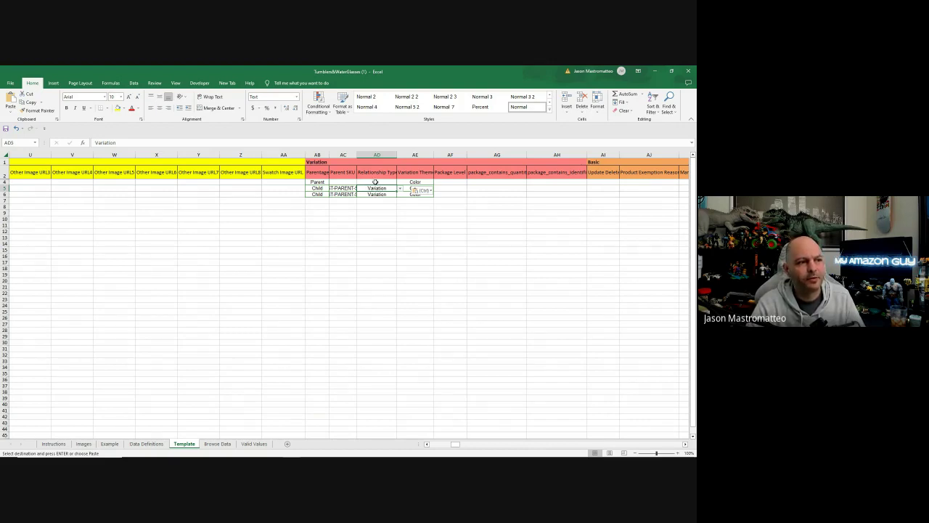
pyautogui.click(375, 181)
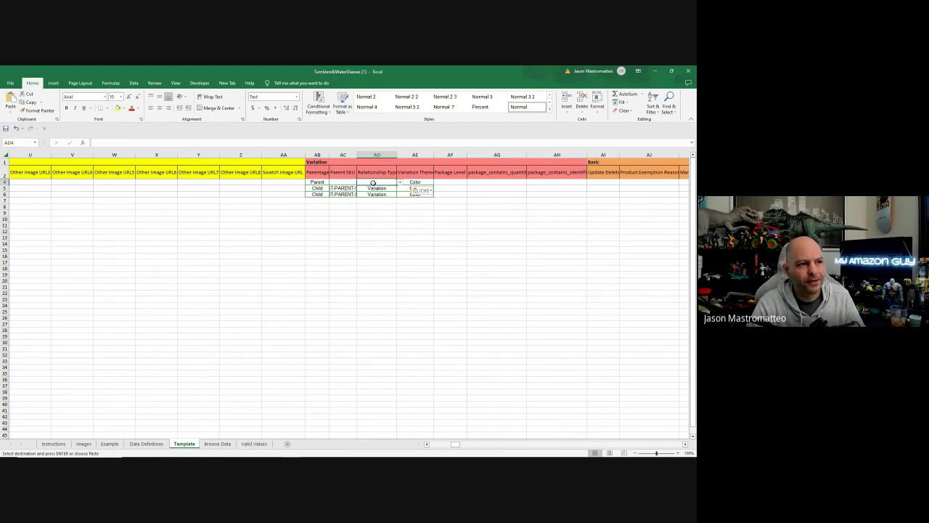
pyautogui.click(408, 224)
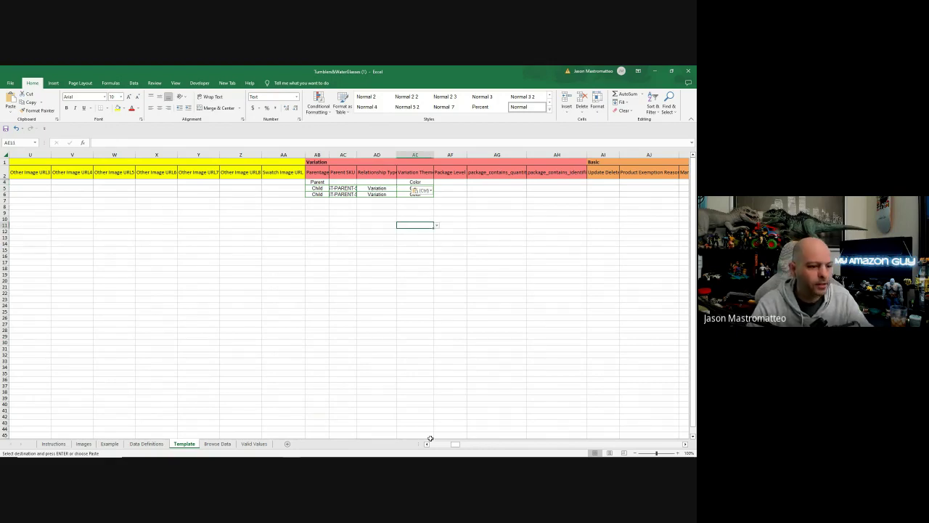
# Step: Set Update Delete to PartialUpdate for the parent row 4 and the child rows 5 and 6
pyautogui.moveTo(455, 444); pyautogui.dragTo(458, 444)
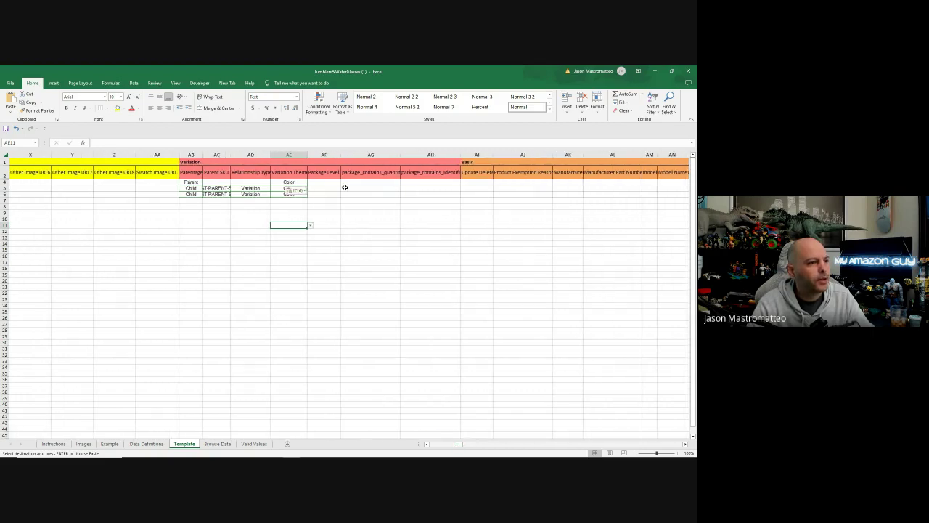
pyautogui.click(472, 182)
pyautogui.click(496, 183)
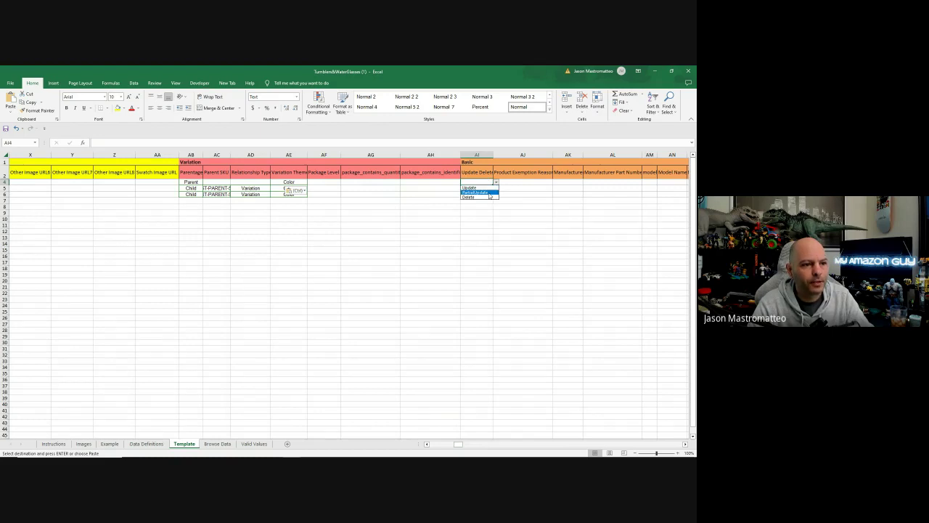
pyautogui.click(485, 190)
pyautogui.click(483, 188)
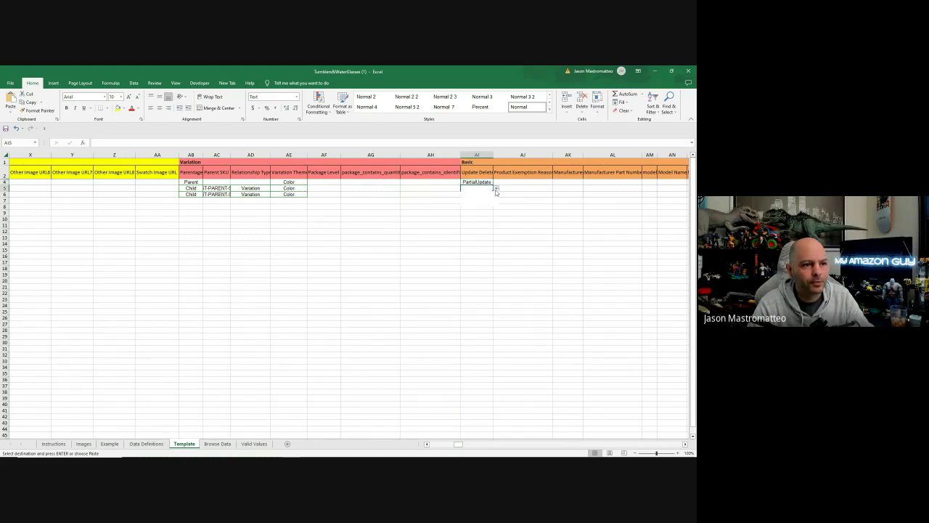
pyautogui.click(497, 188)
pyautogui.click(480, 196)
pyautogui.click(481, 196)
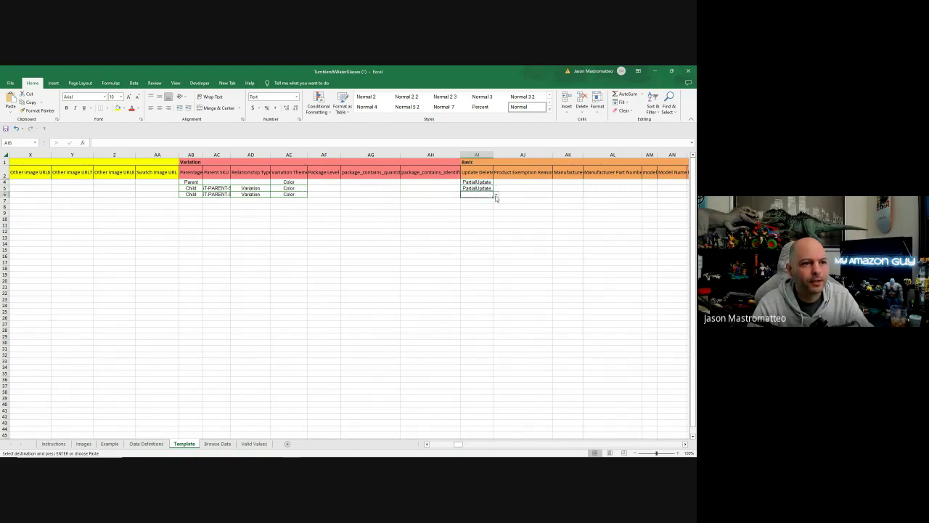
pyautogui.click(497, 195)
pyautogui.click(482, 206)
pyautogui.click(526, 194)
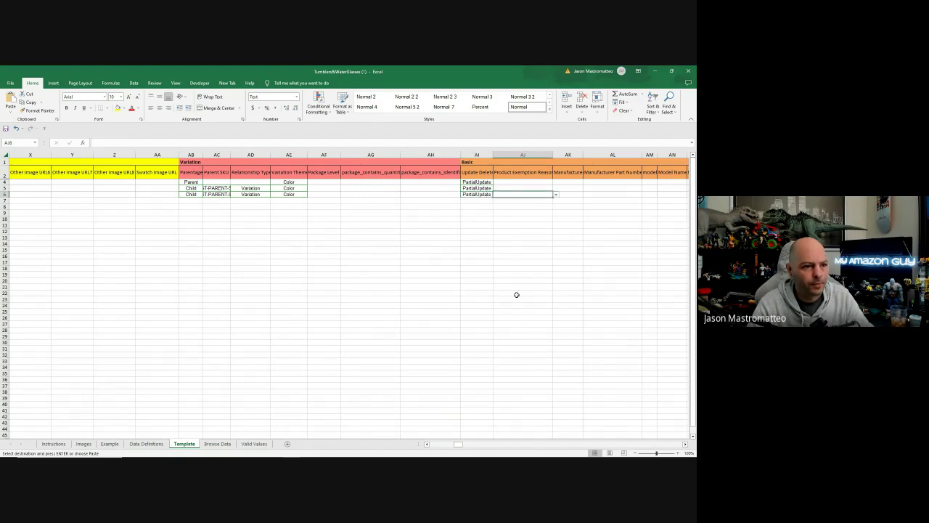
# Step: Dismiss the presentation notification and enter BLUE in row 5 and WHITE in row 6 of the Color column
pyautogui.moveTo(459, 446); pyautogui.dragTo(472, 448)
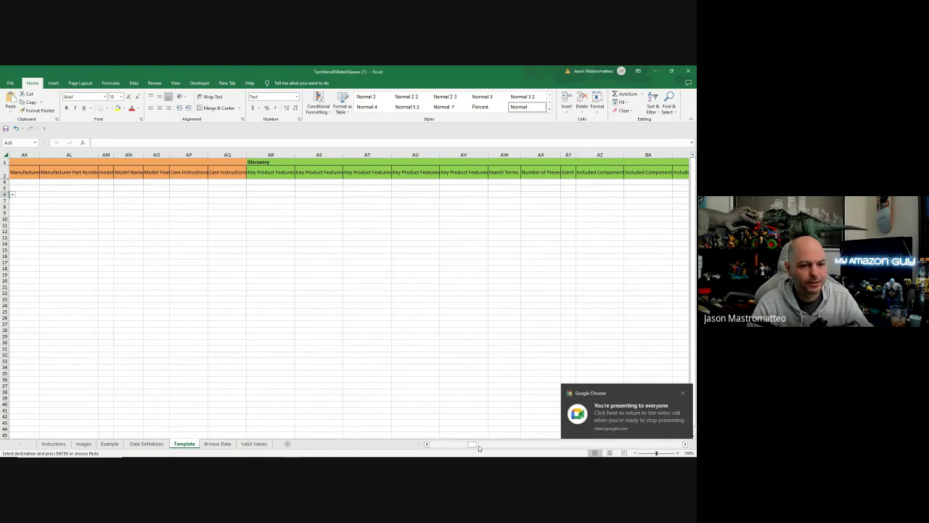
pyautogui.click(681, 394)
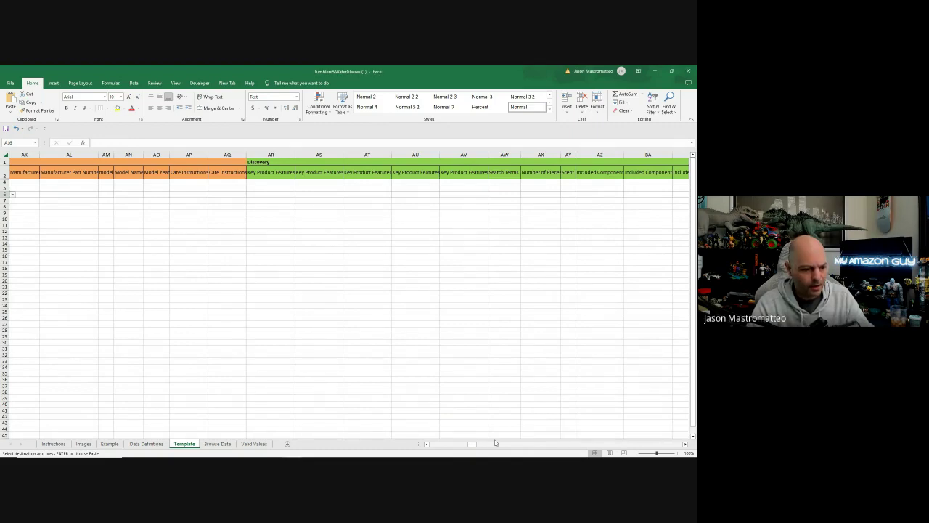
pyautogui.moveTo(472, 443); pyautogui.dragTo(485, 453)
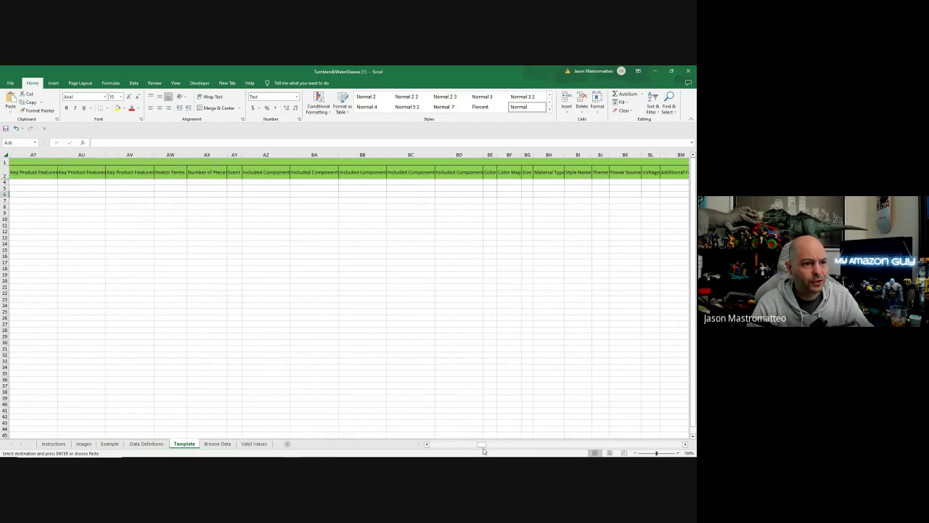
pyautogui.click(490, 187)
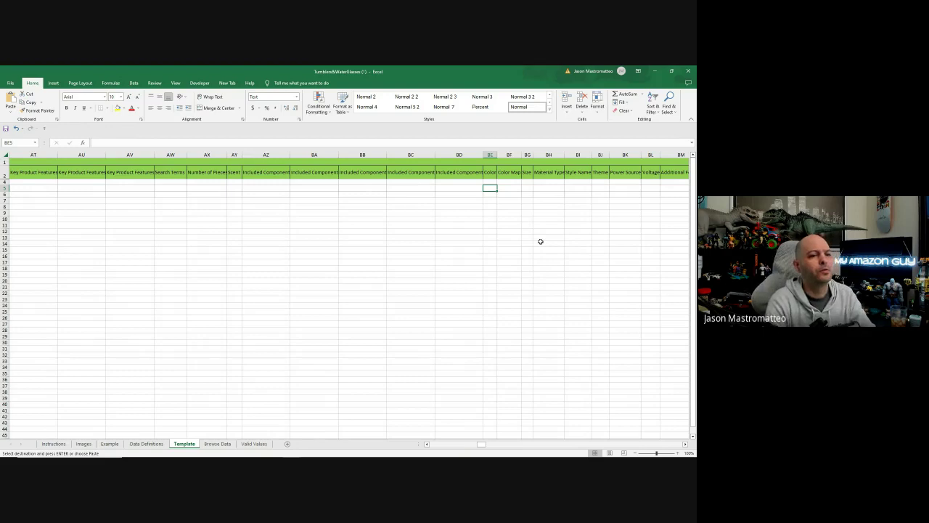
pyautogui.write('bl')
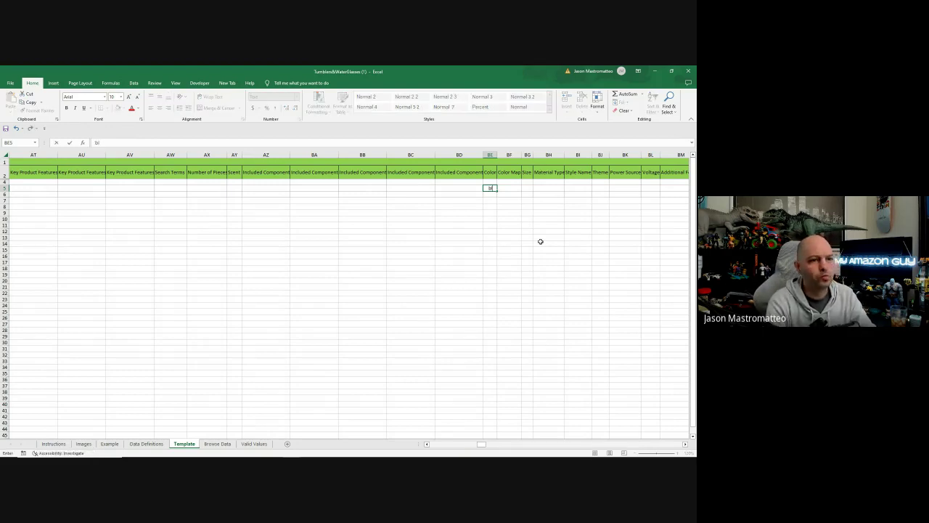
pyautogui.write('UE')
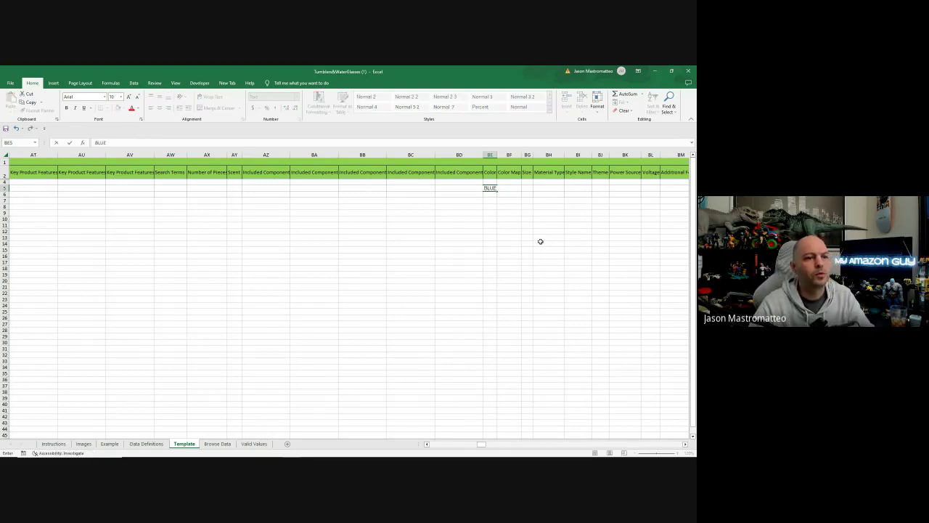
pyautogui.click(491, 195)
pyautogui.write('WHITE')
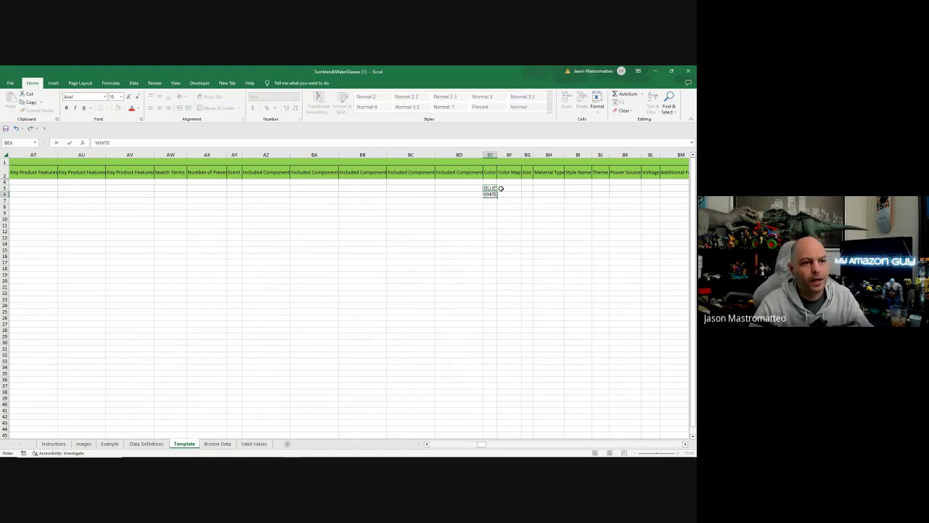
# Step: Fill in the Color Map column with BLUE for row 5 and WHITE for row 6
pyautogui.click(501, 188)
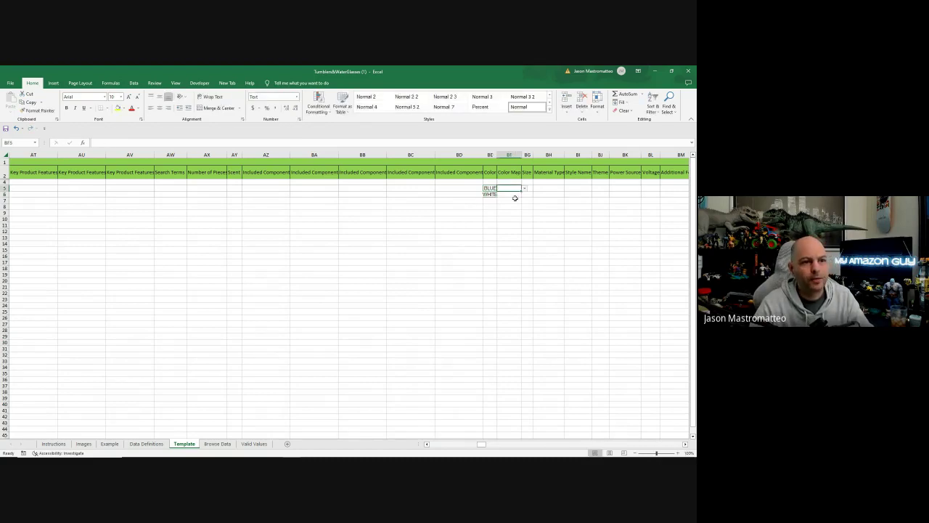
pyautogui.write('BLUE')
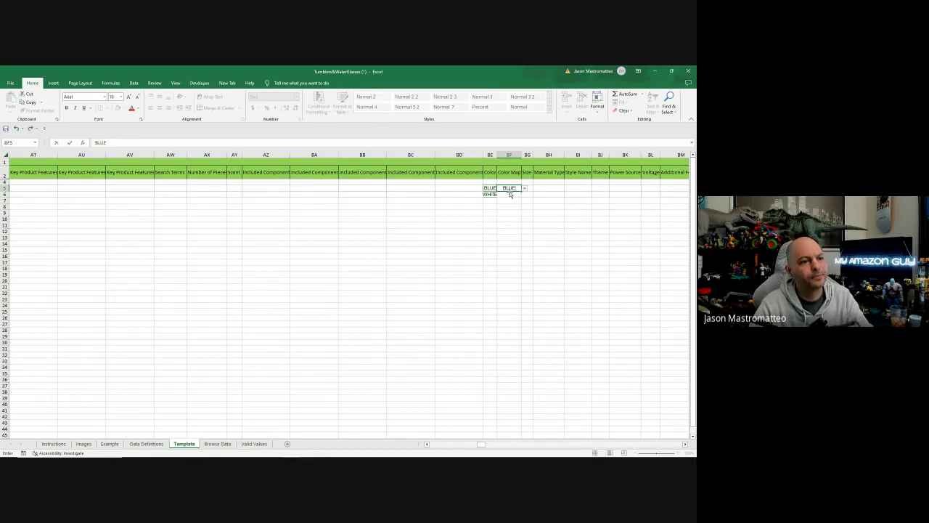
pyautogui.click(506, 195)
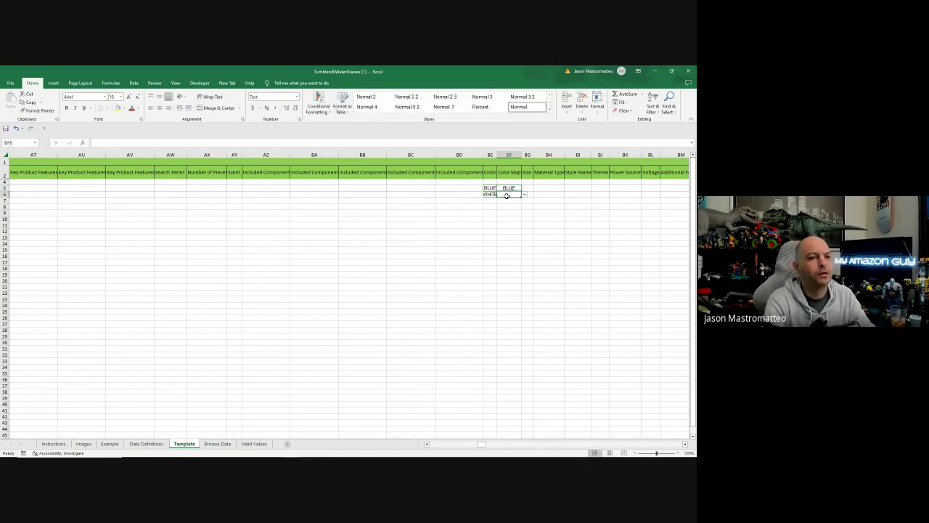
pyautogui.write('WHIT')
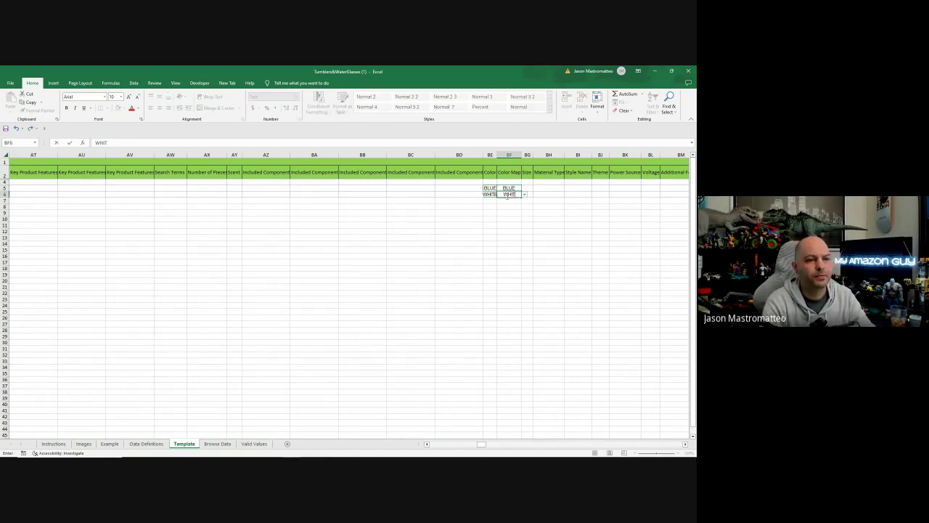
pyautogui.write('E')
pyautogui.click(546, 201)
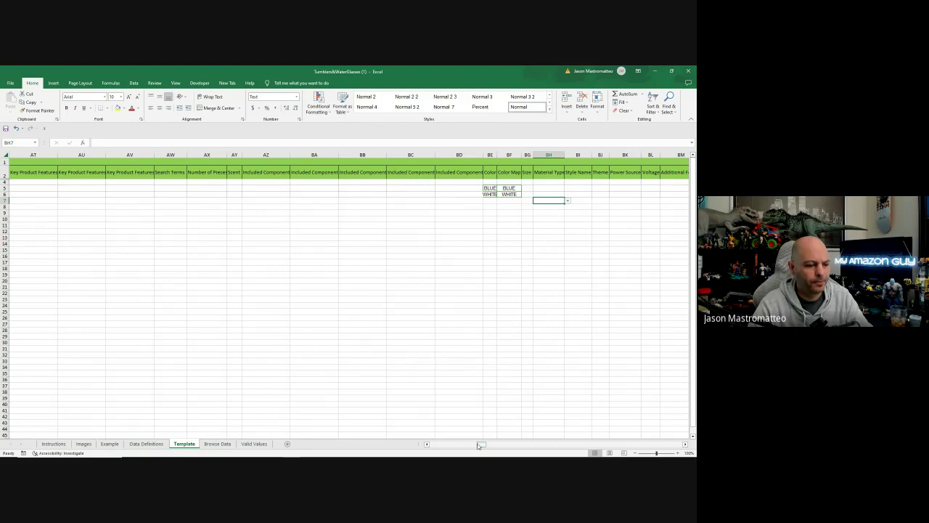
# Step: Set the Fulfillment Center value to DEFAULT for the child rows 5 and 6 in the Fulfillment section
pyautogui.moveTo(483, 443); pyautogui.dragTo(543, 454)
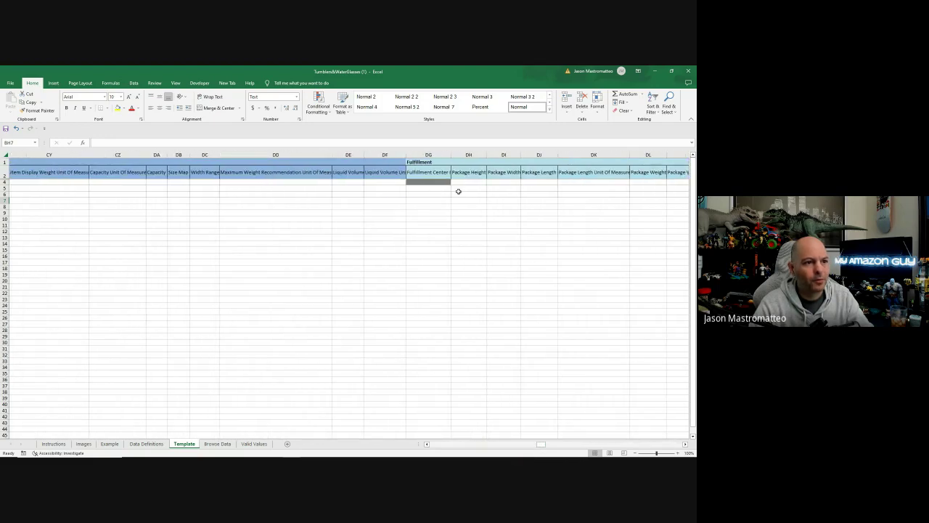
pyautogui.click(433, 190)
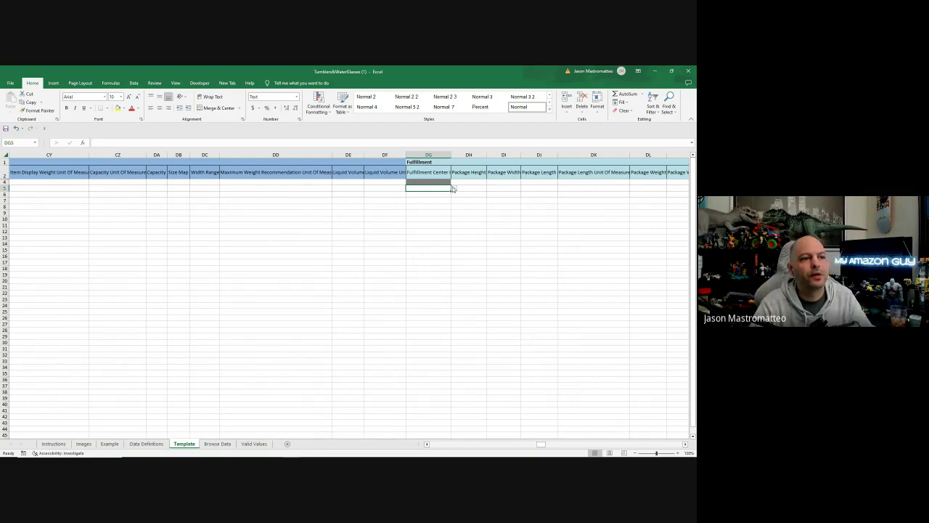
pyautogui.click(454, 189)
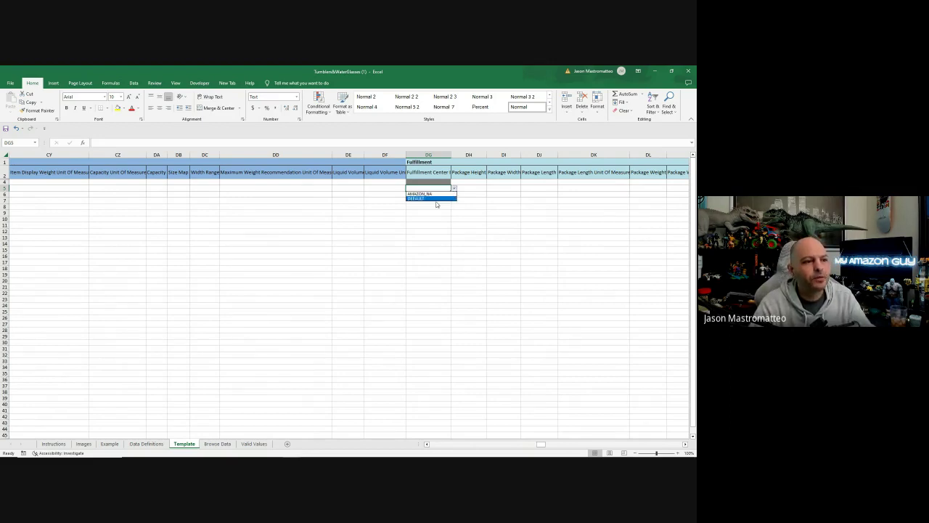
pyautogui.click(434, 200)
pyautogui.click(453, 194)
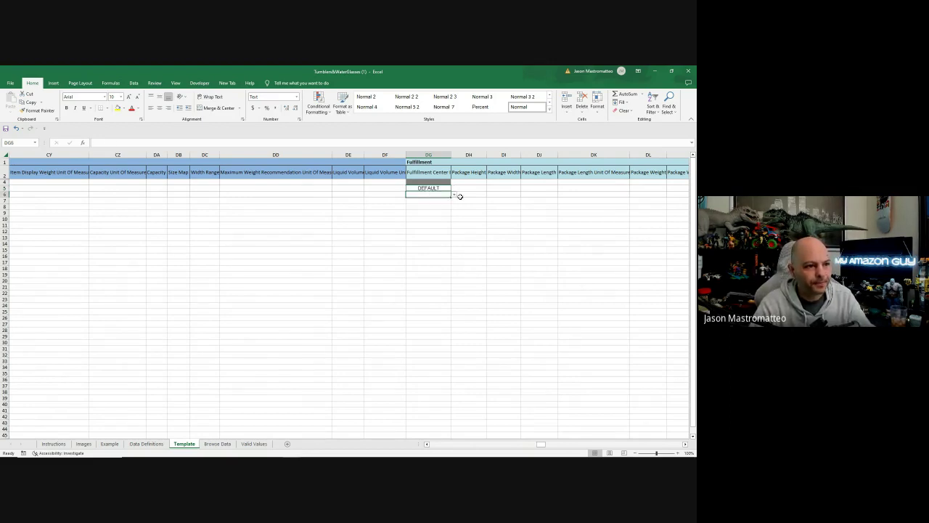
pyautogui.click(454, 195)
pyautogui.click(439, 204)
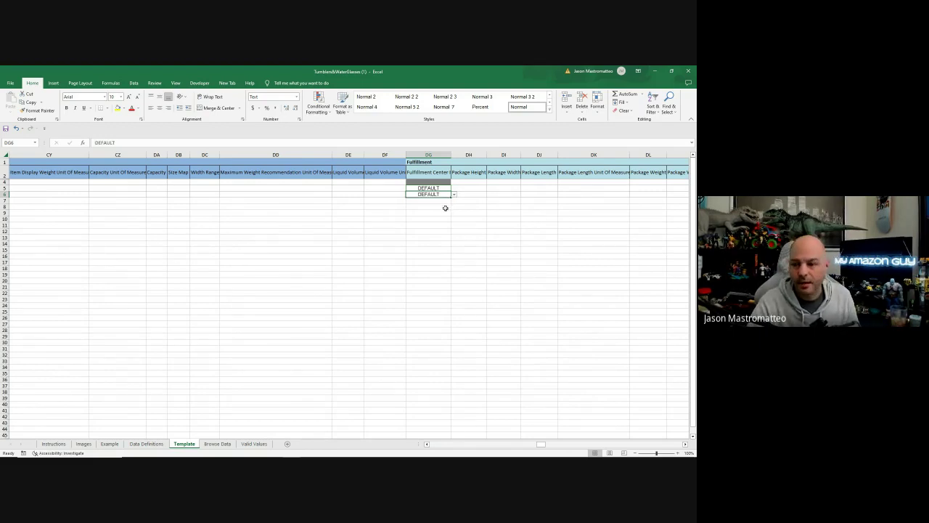
# Step: Review the available Fulfillment Center options for child row 6 in the Fulfillment section
pyautogui.click(421, 201)
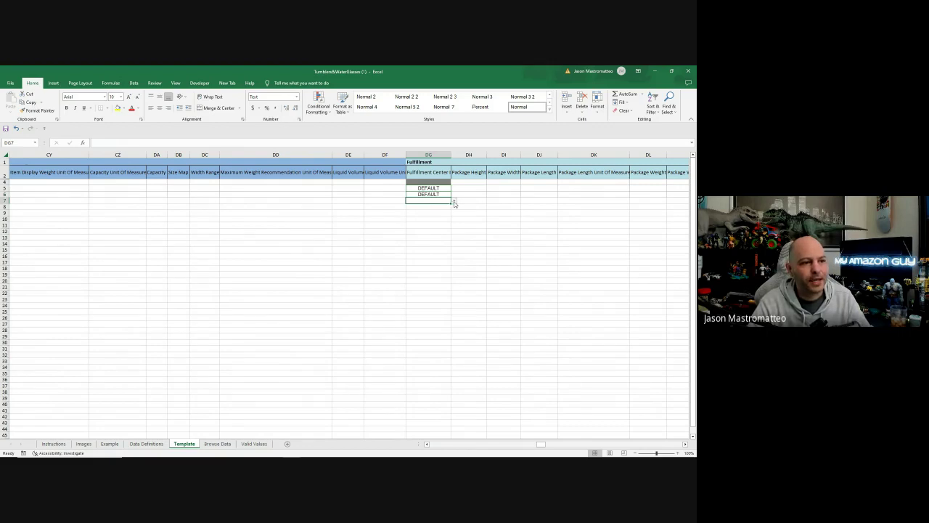
pyautogui.click(440, 194)
pyautogui.click(454, 194)
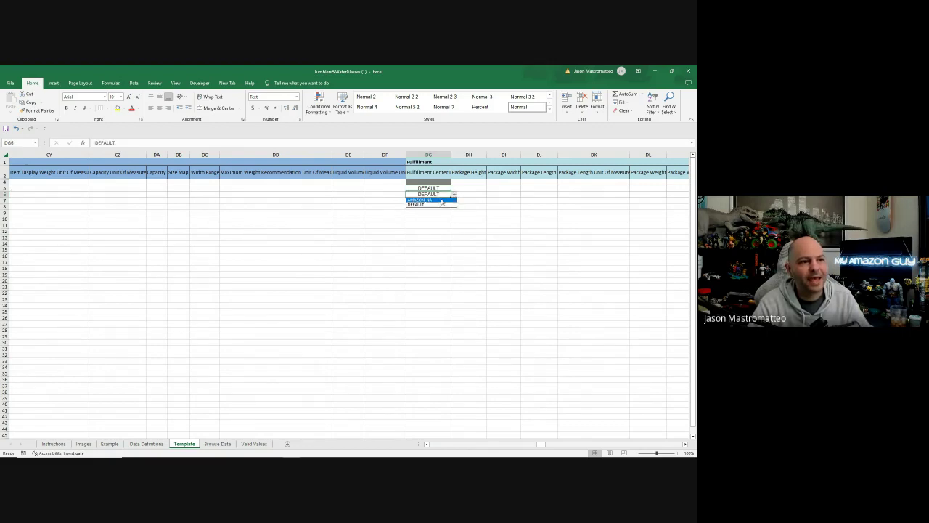
pyautogui.press('Escape')
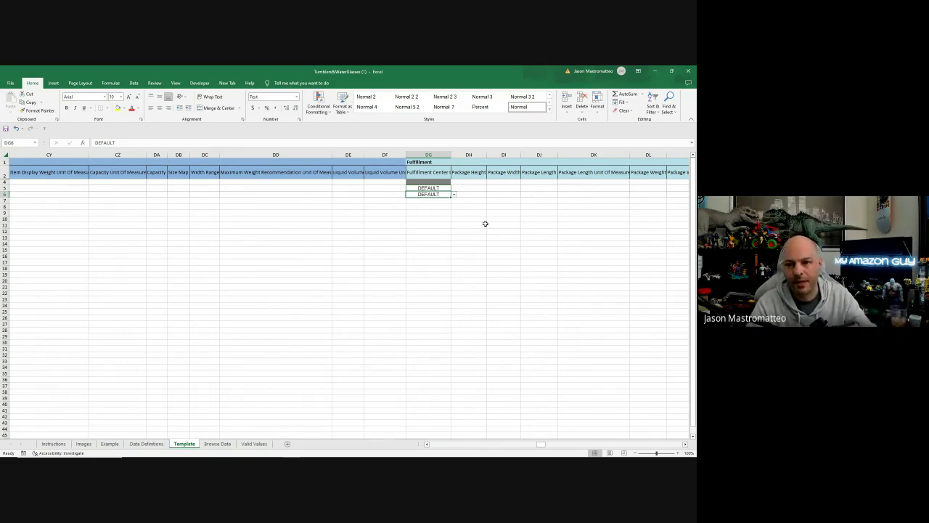
pyautogui.click(453, 195)
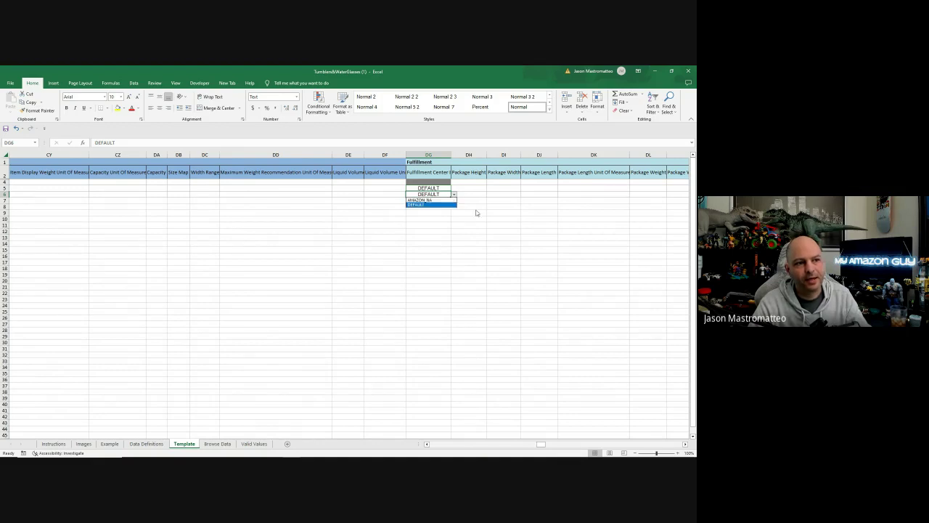
pyautogui.press('Escape')
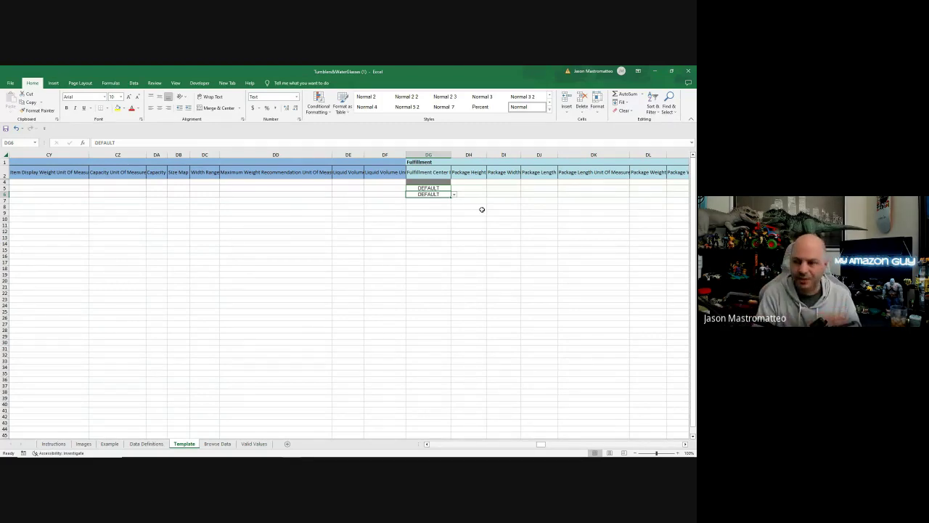
pyautogui.click(458, 215)
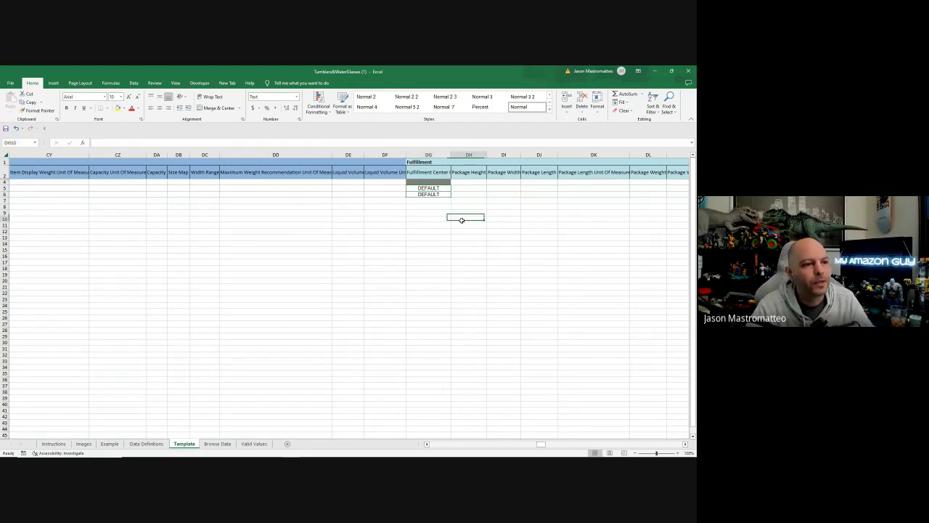
pyautogui.click(436, 194)
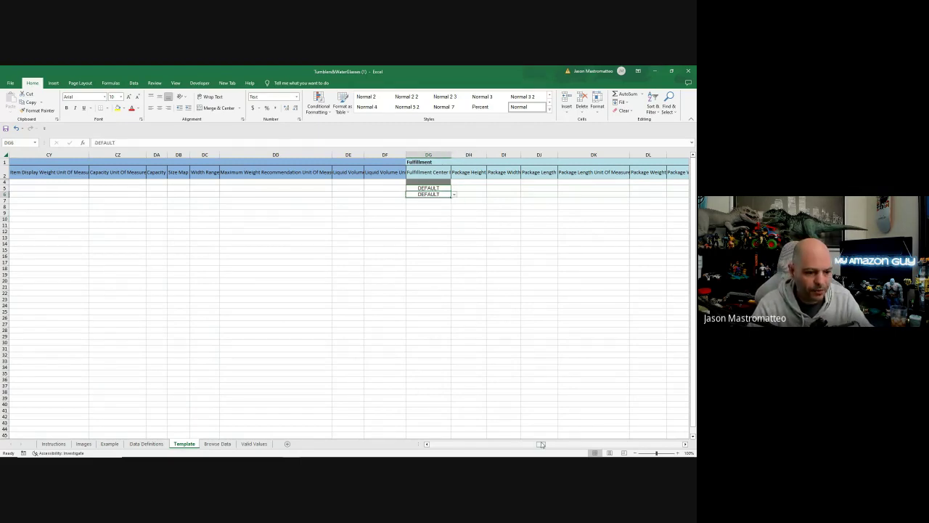
# Step: Widen the Item Condition column in the Offer section and set the parent row 4 to New
pyautogui.moveTo(542, 445); pyautogui.dragTo(608, 438)
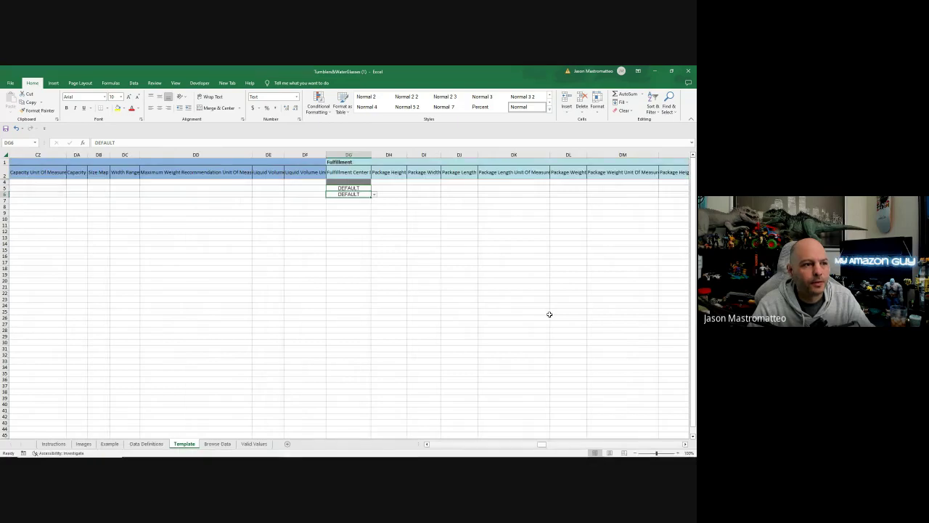
pyautogui.moveTo(542, 443); pyautogui.dragTo(639, 451)
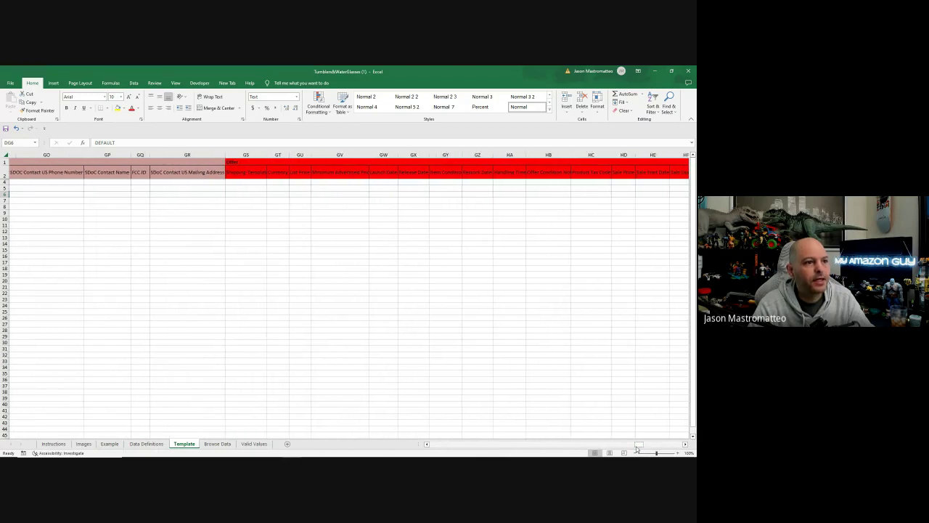
pyautogui.moveTo(462, 155); pyautogui.dragTo(474, 160)
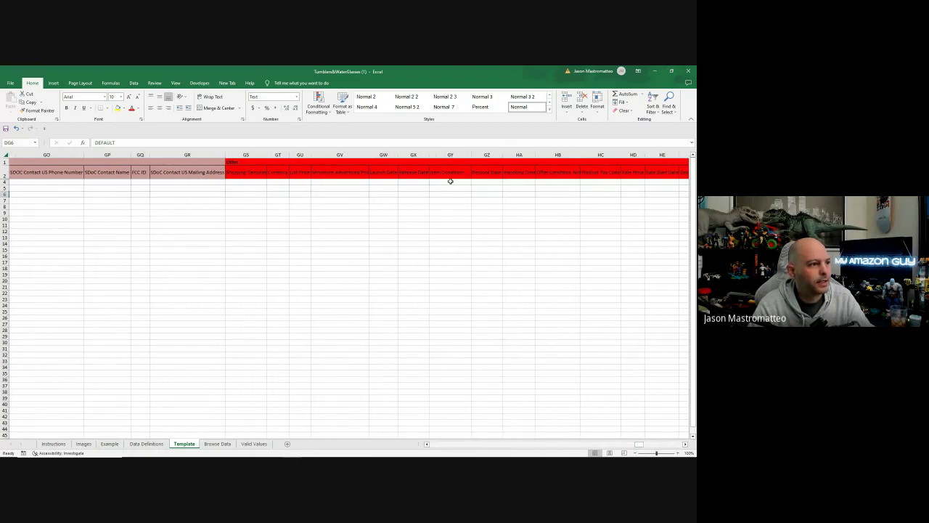
pyautogui.click(451, 181)
pyautogui.click(474, 183)
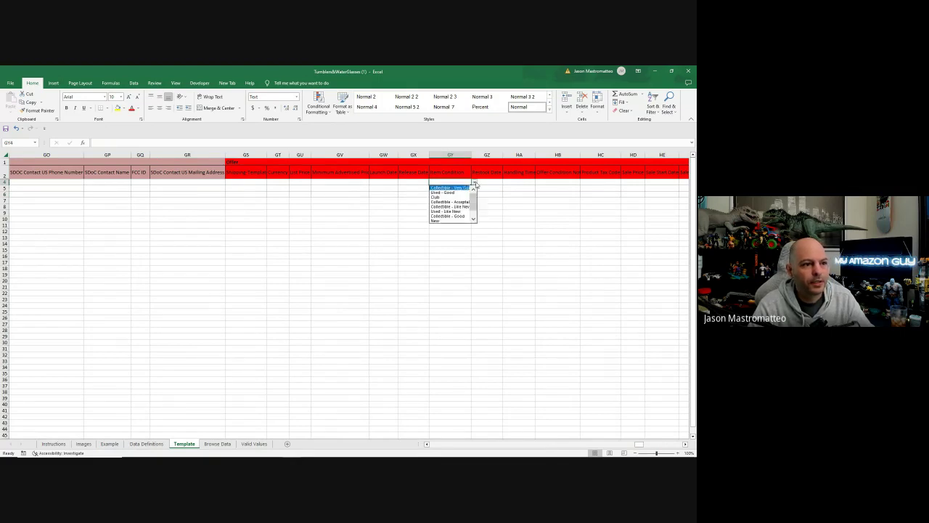
pyautogui.click(446, 220)
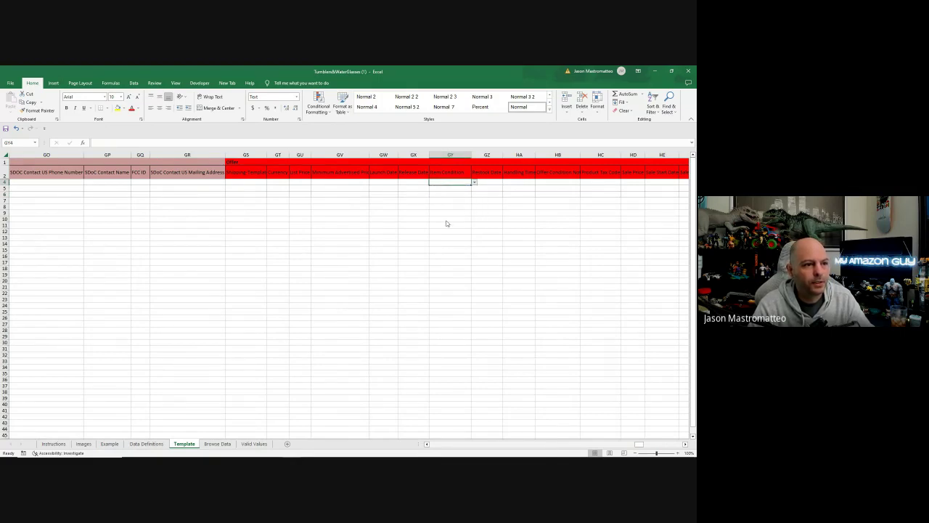
pyautogui.press('Return')
# Step: Copy the New item condition from the parent row 4 to the child rows 5 and 6
pyautogui.click(451, 183)
pyautogui.hotkey('ctrl', 'c')
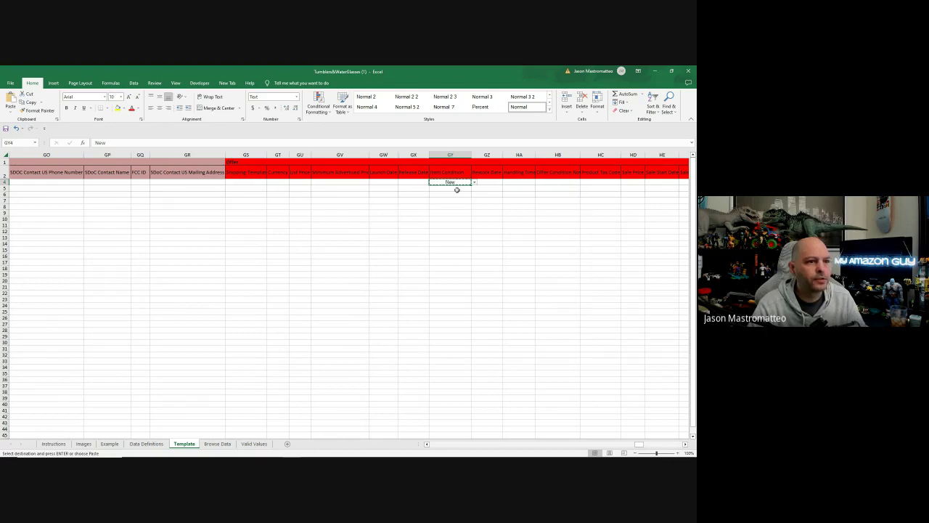
pyautogui.moveTo(456, 193); pyautogui.dragTo(456, 195)
pyautogui.hotkey('ctrl', 'v')
pyautogui.click(487, 201)
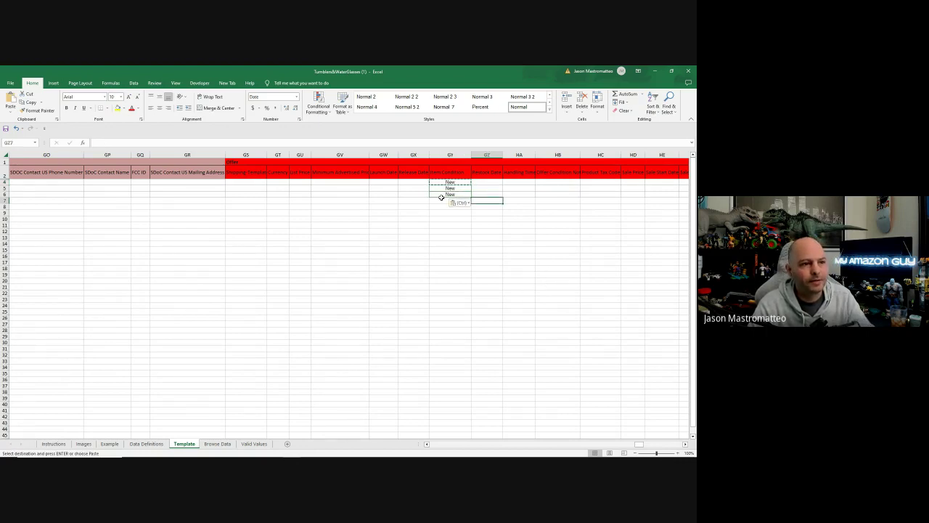
pyautogui.click(462, 262)
pyautogui.moveTo(639, 445); pyautogui.dragTo(456, 444)
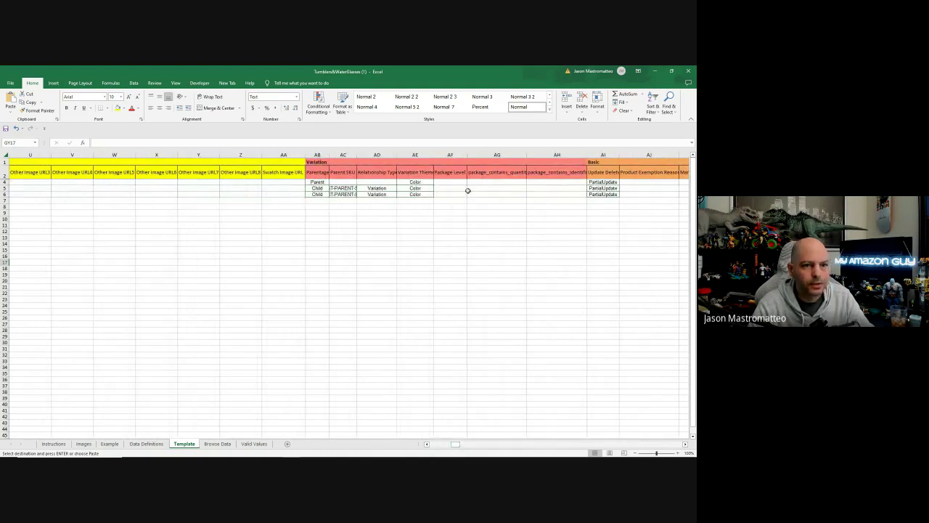
pyautogui.moveTo(456, 444); pyautogui.dragTo(426, 445)
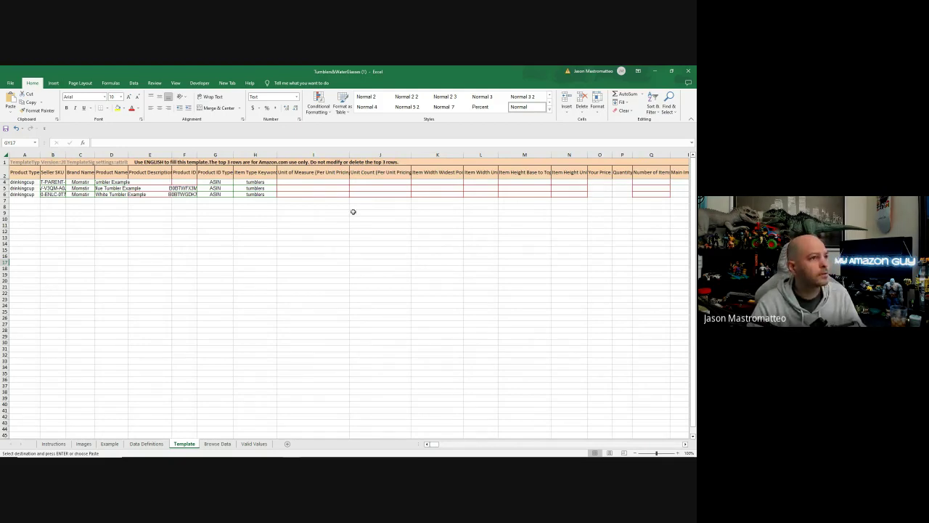
pyautogui.press('Escape')
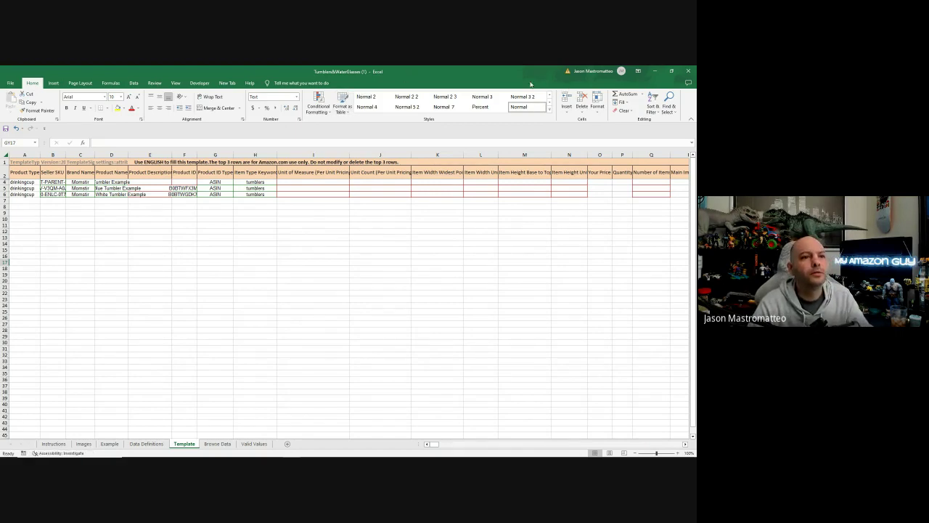
# Step: Switch to Amazon Seller Central in the browser and open the spreadsheet upload page of Add Products via Upload
pyautogui.click(654, 71)
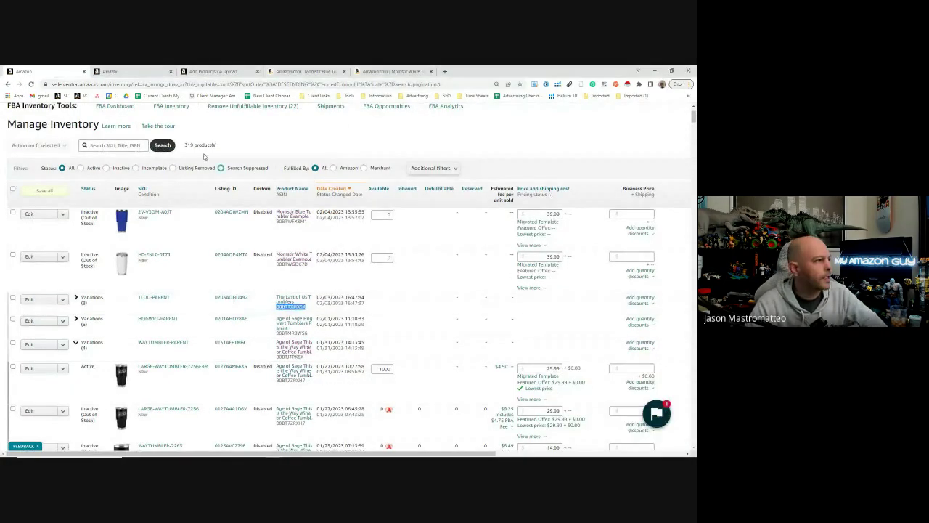
pyautogui.scroll(2, 214, 156)
pyautogui.click(9, 113)
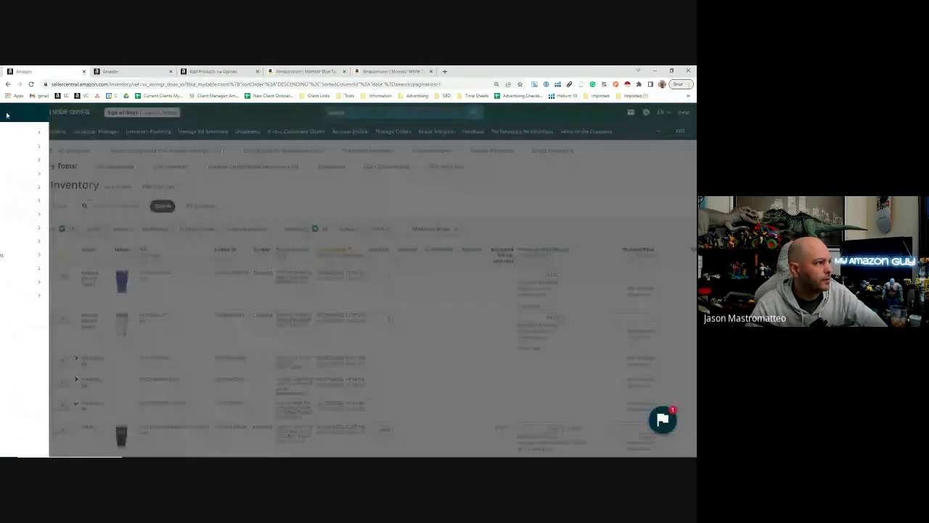
pyautogui.moveTo(15, 134)
pyautogui.click(120, 146)
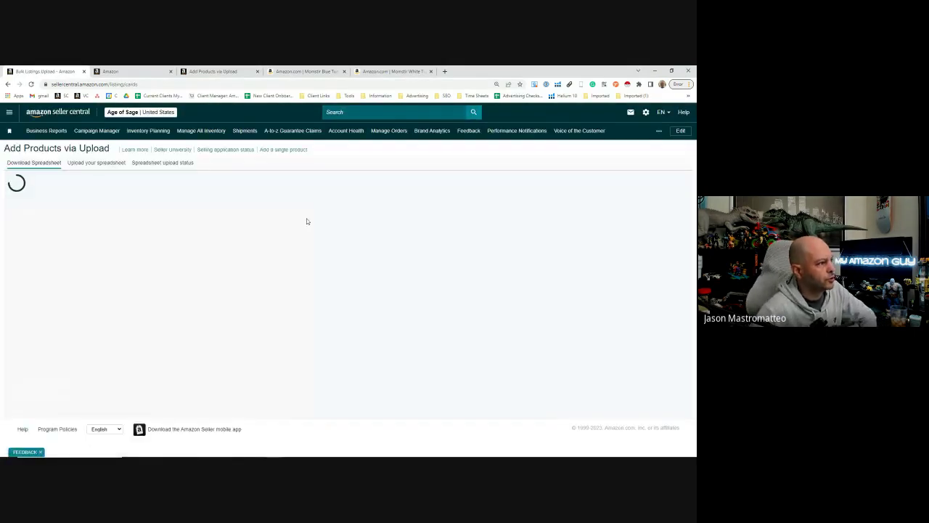
pyautogui.click(95, 162)
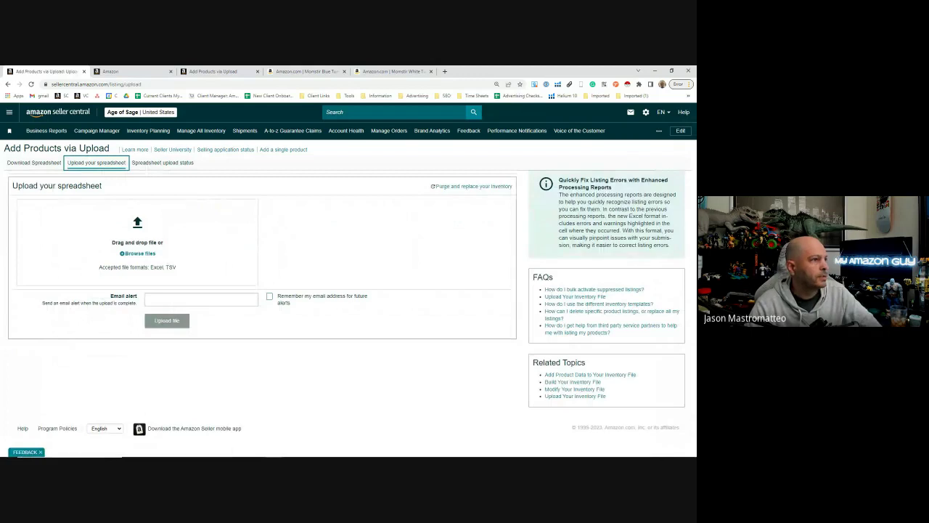
# Step: Upload the Tumblers&WaterGlasses (1).xlsm inventory file with the Excel processing report format
pyautogui.moveTo(60, 452)
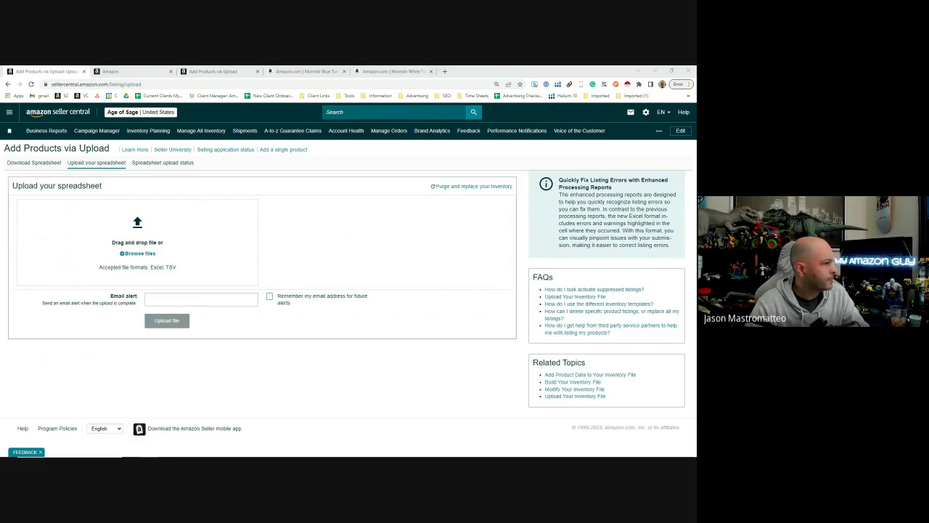
pyautogui.moveTo(693, 276); pyautogui.dragTo(183, 270)
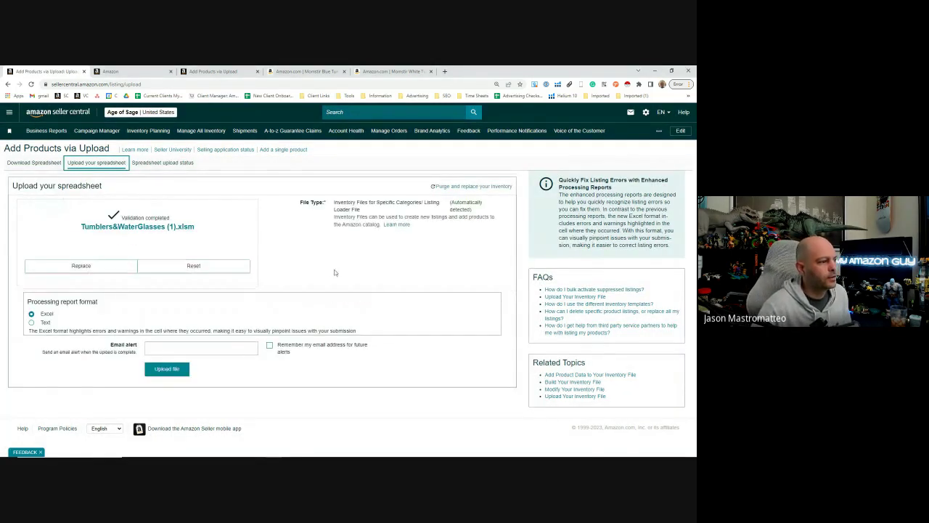
pyautogui.click(168, 370)
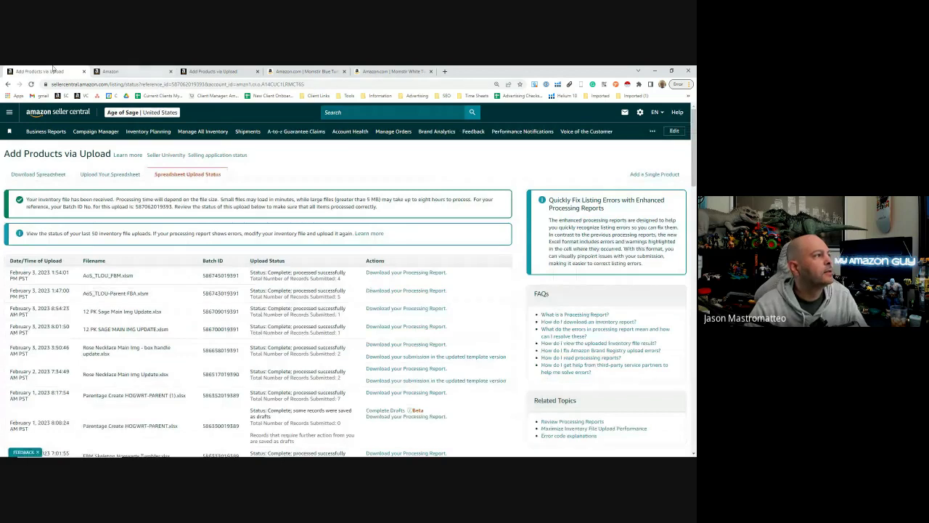
# Step: Look over the blue and white tumbler product pages, then switch to Excel and examine the Product IDs of child rows 5 and 6
pyautogui.click(213, 71)
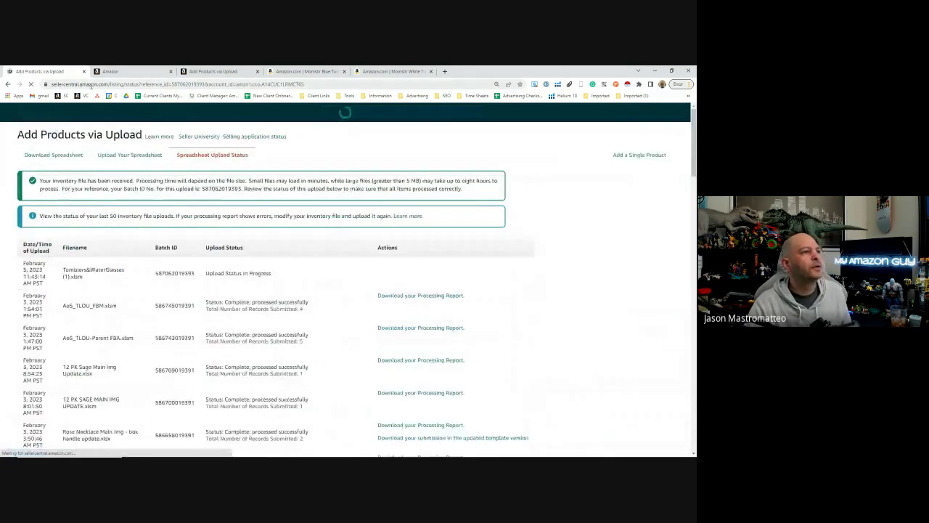
pyautogui.click(305, 71)
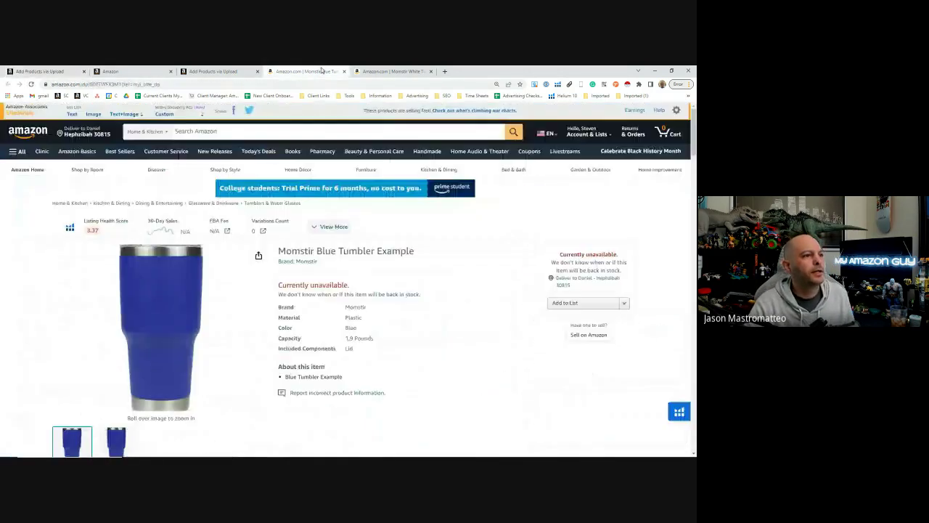
pyautogui.click(392, 71)
pyautogui.click(229, 71)
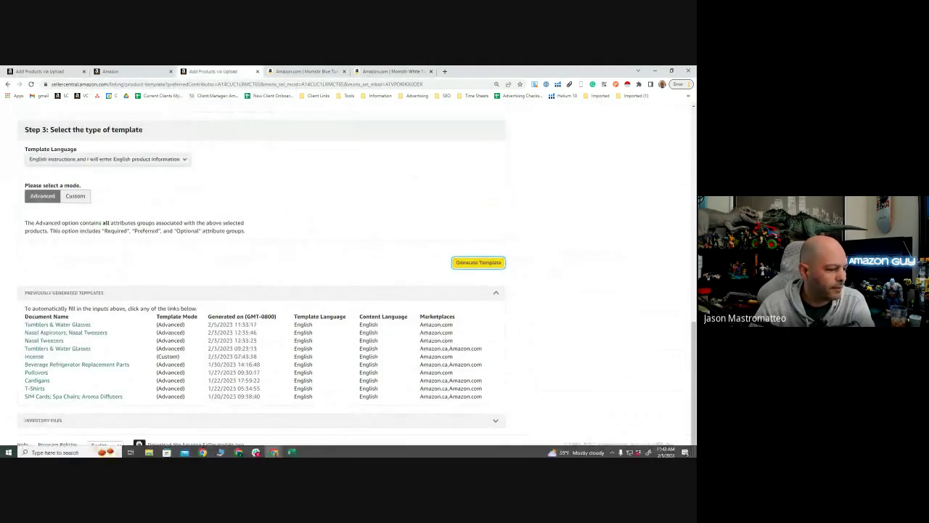
pyautogui.click(290, 451)
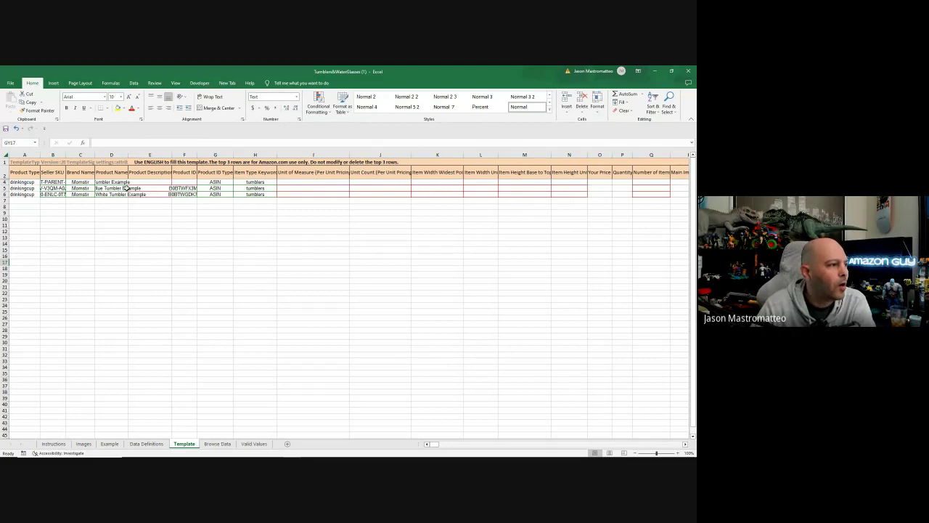
pyautogui.click(184, 188)
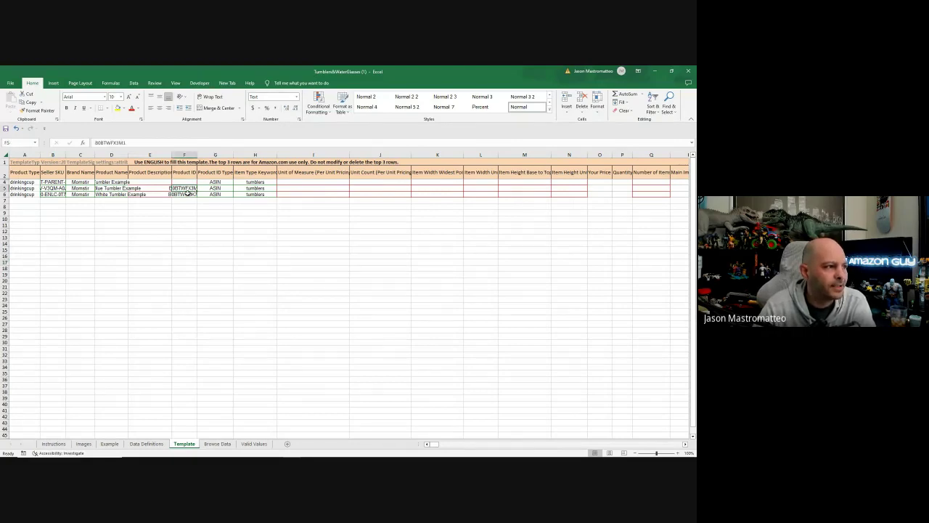
pyautogui.click(188, 195)
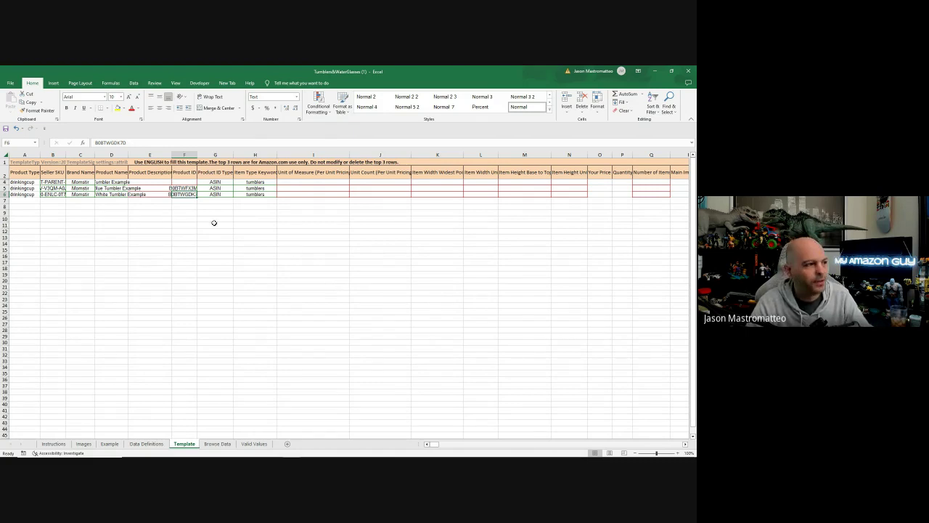
pyautogui.click(188, 188)
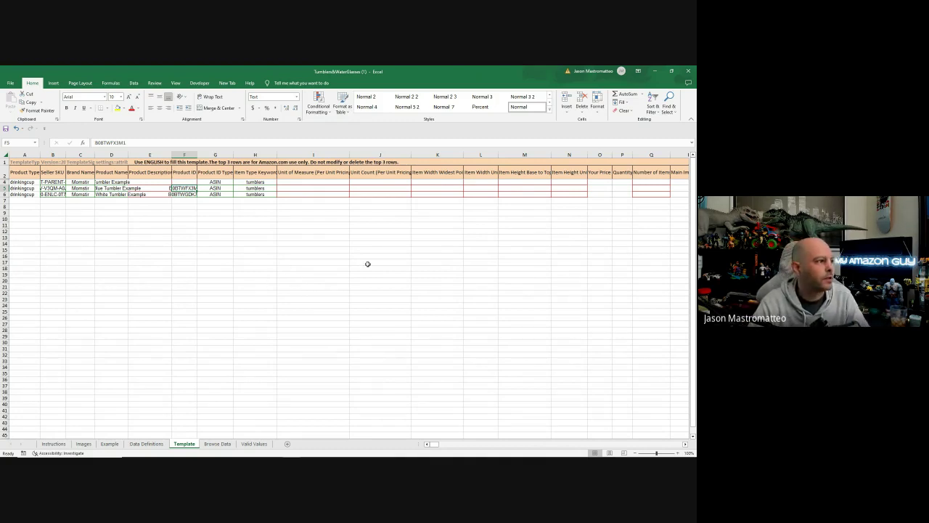
# Step: Switch back to Seller Central in the browser and refresh the spreadsheet upload status page to check the submitted file
pyautogui.doubleClick(457, 71)
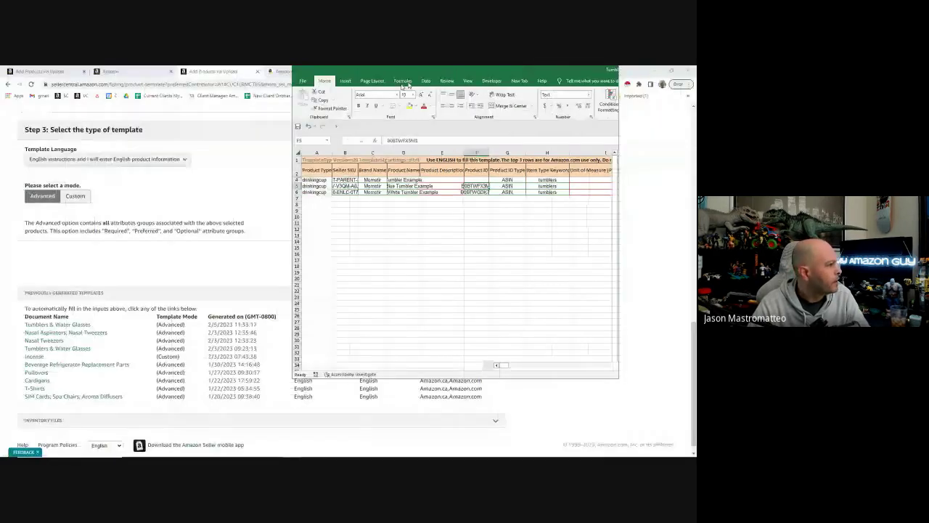
pyautogui.click(281, 247)
pyautogui.scroll(10, 281, 247)
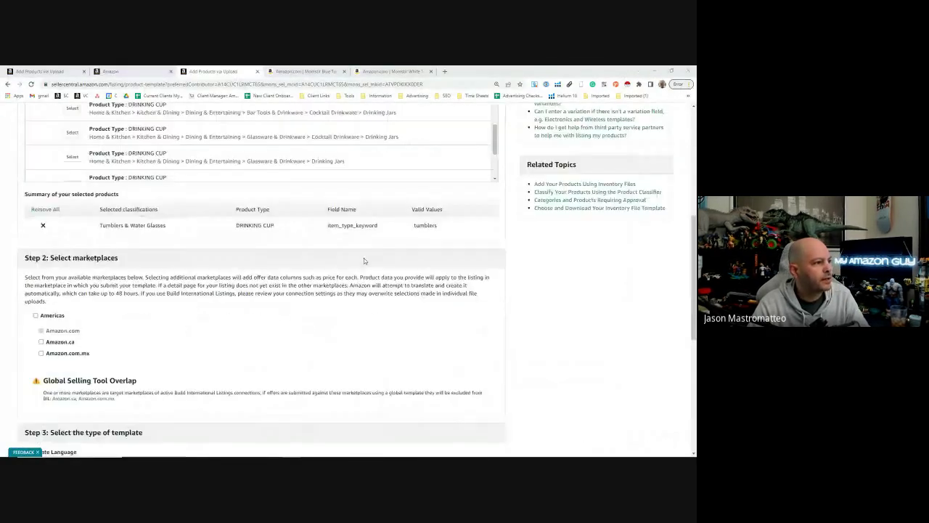
pyautogui.click(143, 70)
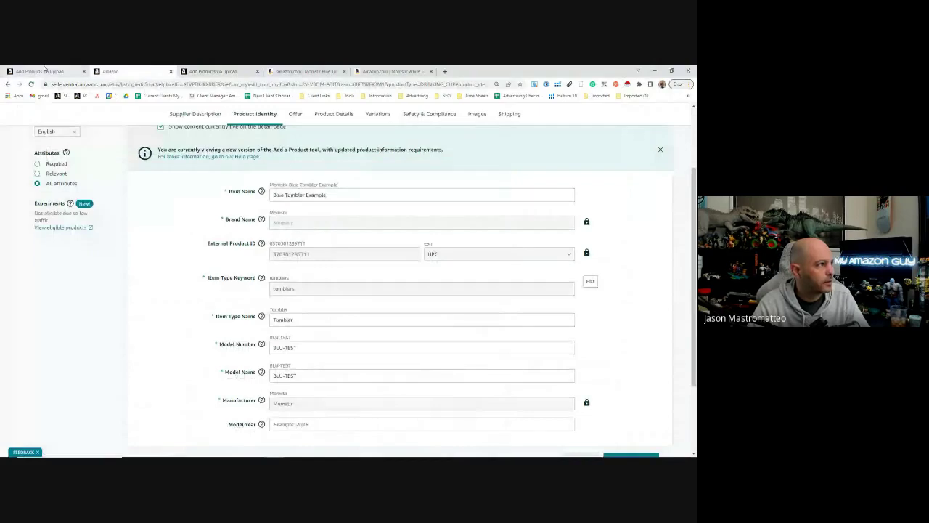
pyautogui.click(41, 72)
pyautogui.press('F5')
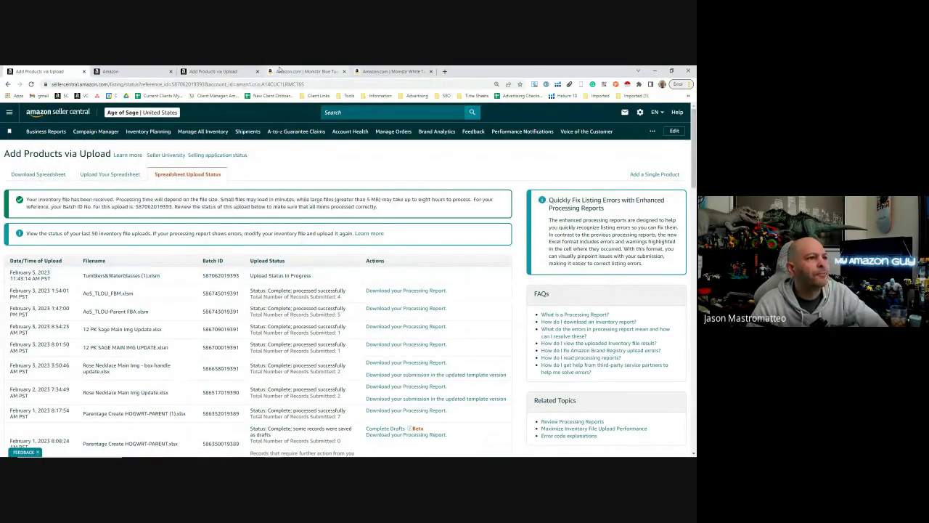
# Step: Look over the white and blue tumbler product pages, then refresh the spreadsheet upload status page to check the submitted file
pyautogui.click(381, 71)
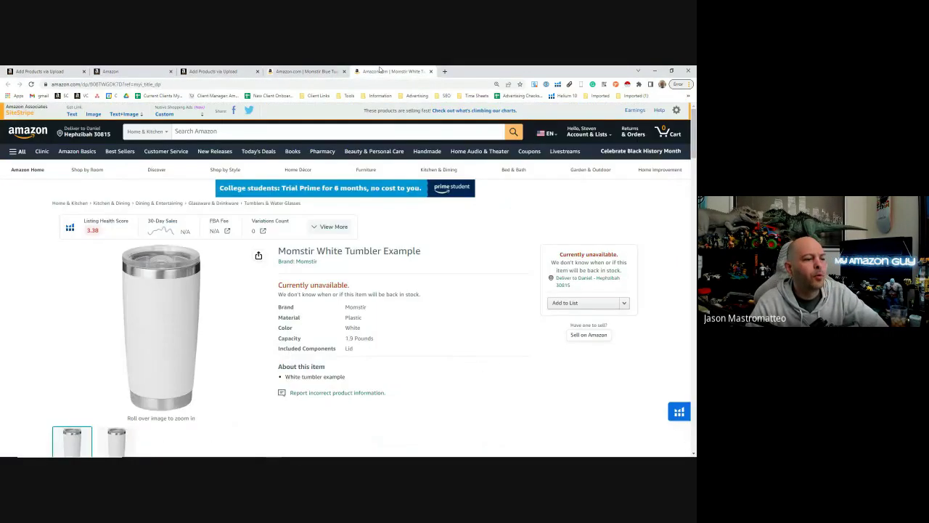
pyautogui.click(306, 71)
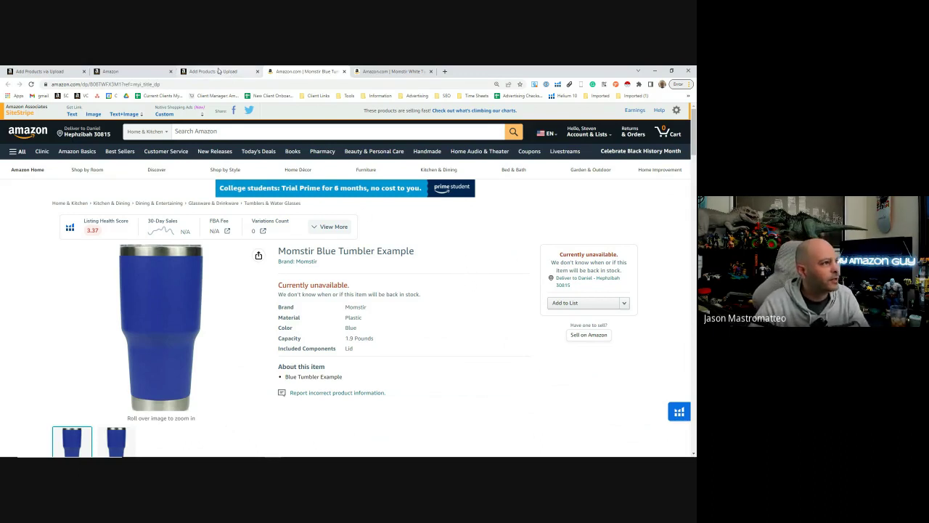
pyautogui.click(65, 70)
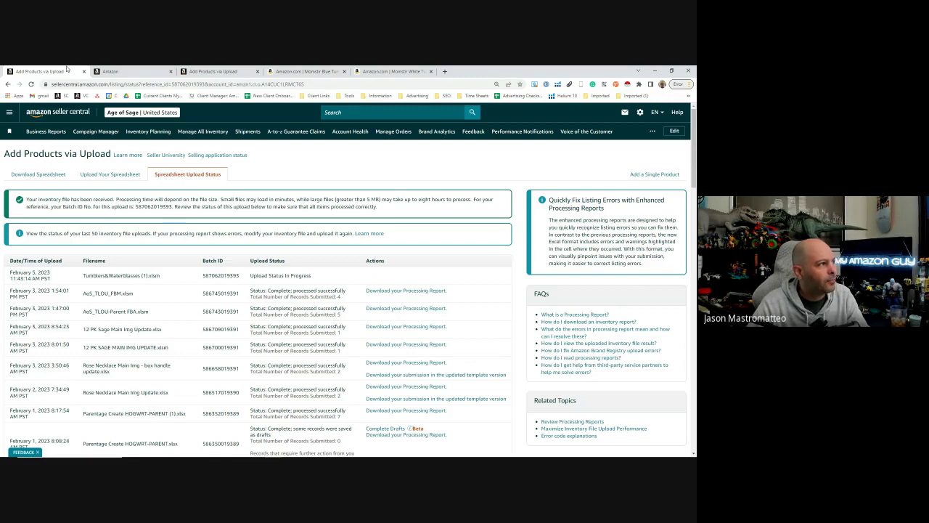
pyautogui.press('F5')
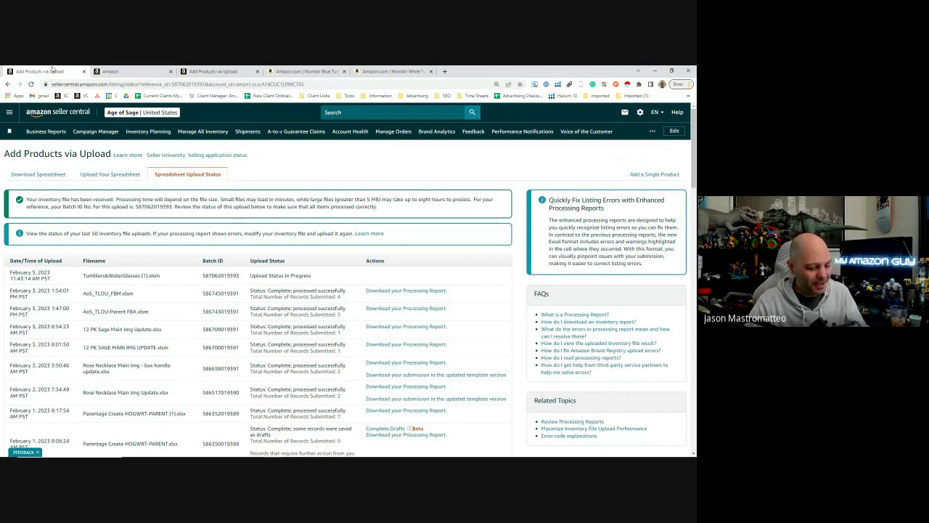
pyautogui.press('F5')
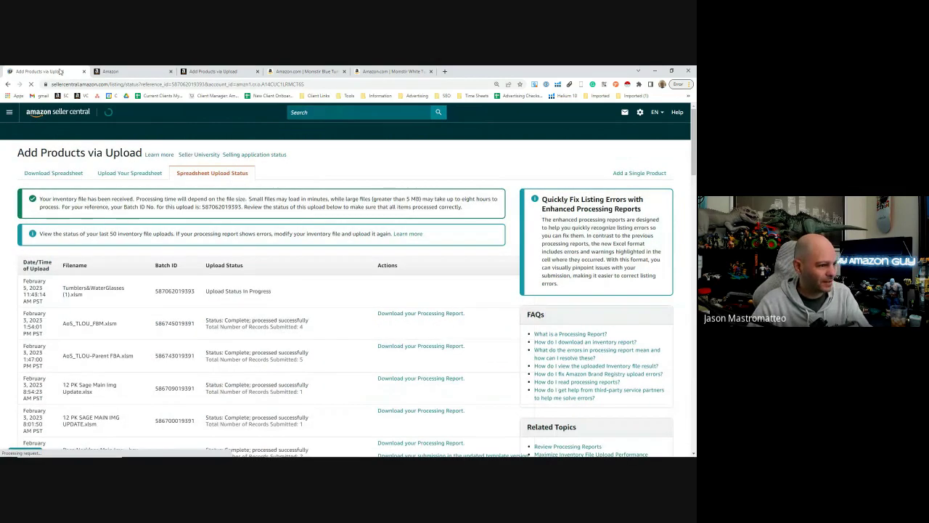
# Step: Download the processing report for the Parentage Create HOGWRT-PARENT.xlsx upload, maximize it in Excel and enable editing
pyautogui.scroll(-1, 363, 269)
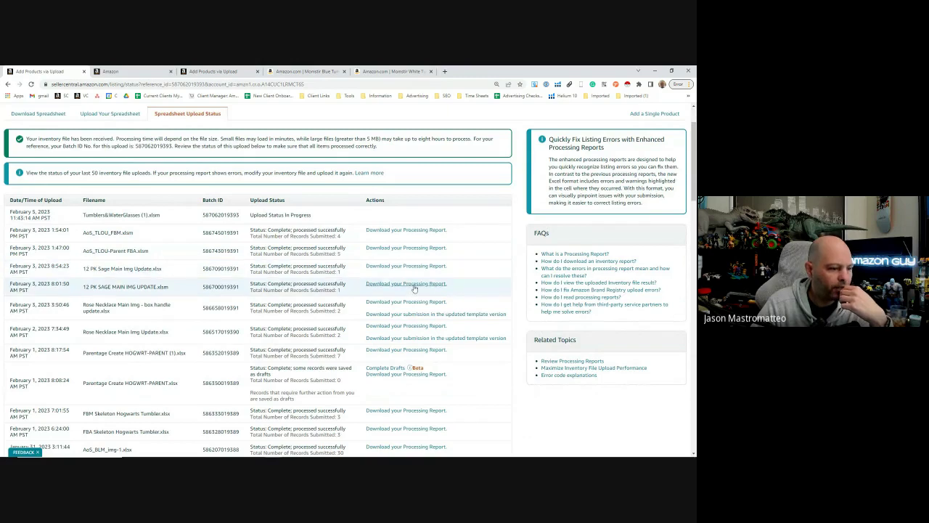
pyautogui.click(393, 369)
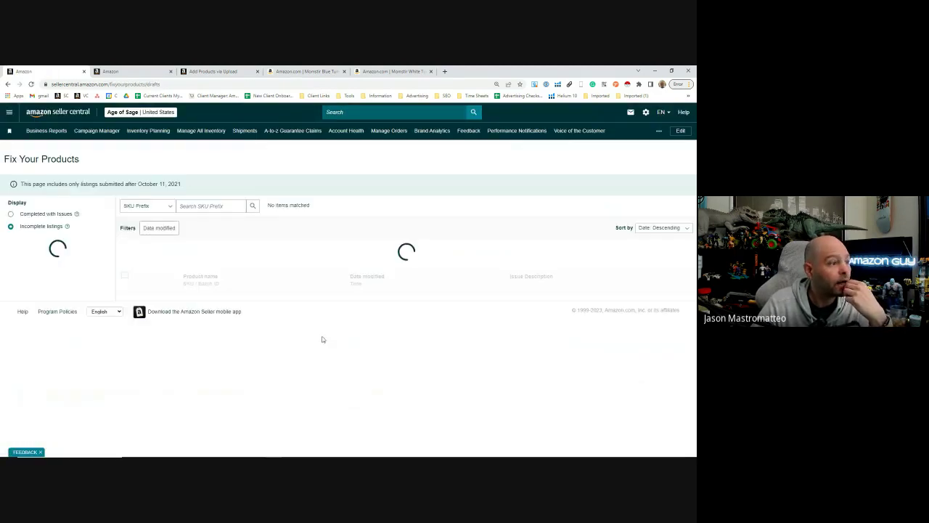
pyautogui.click(8, 85)
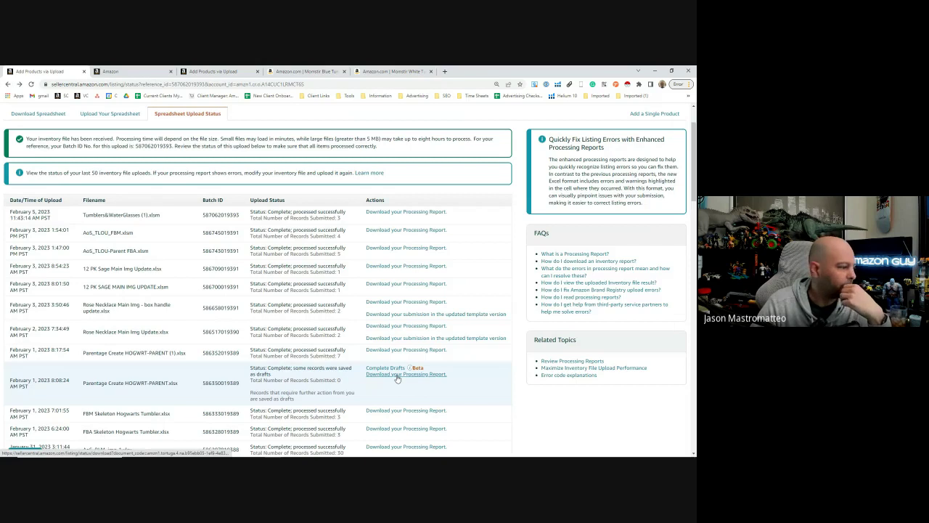
pyautogui.click(397, 377)
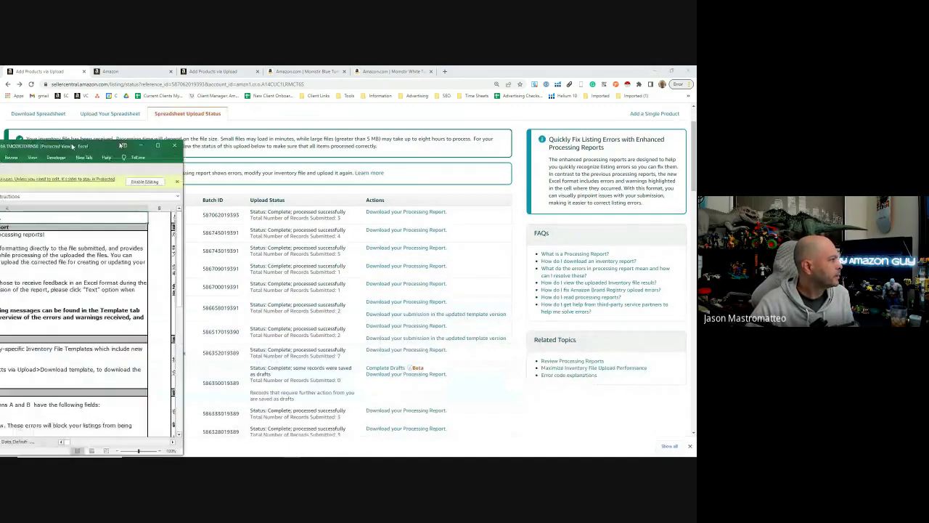
pyautogui.moveTo(72, 146); pyautogui.dragTo(328, 120)
pyautogui.doubleClick(326, 116)
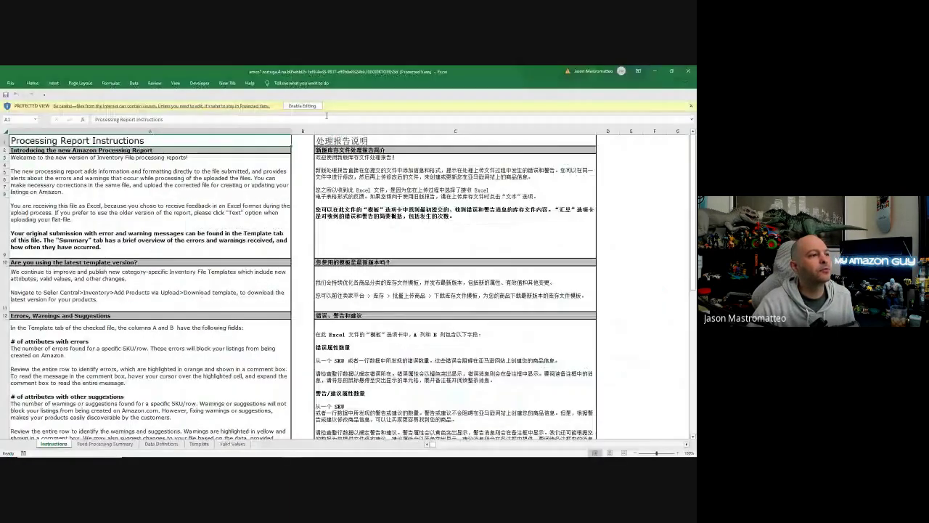
pyautogui.click(302, 106)
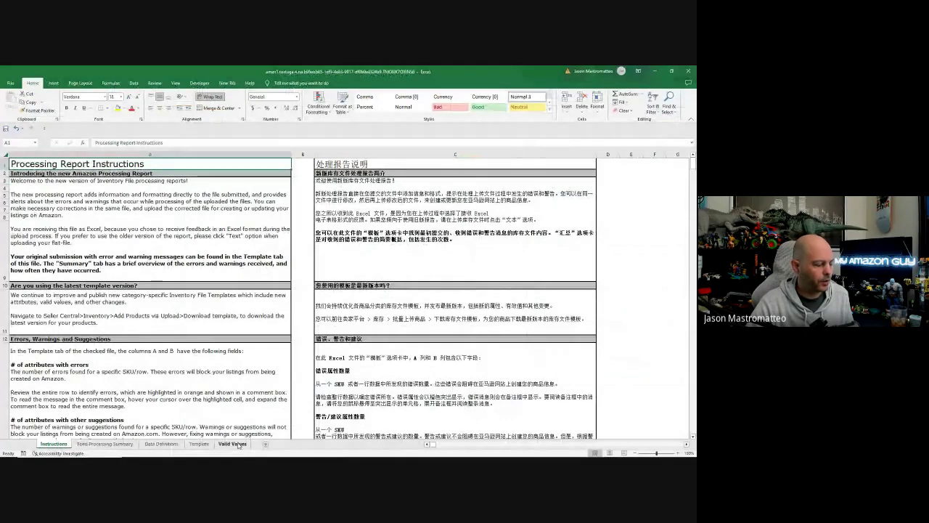
# Step: Examine the record counts and the error and warning messages on the report's Feed Processing Summary sheet
pyautogui.click(104, 443)
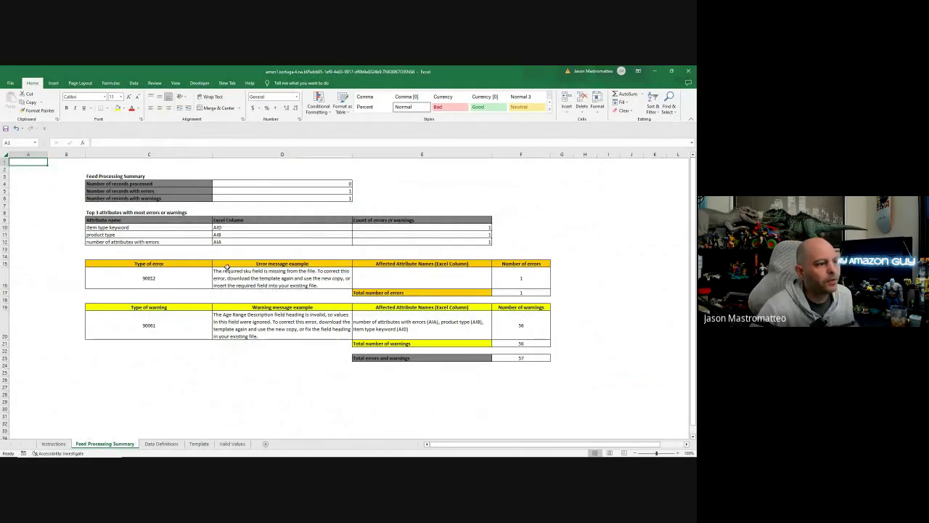
pyautogui.click(265, 271)
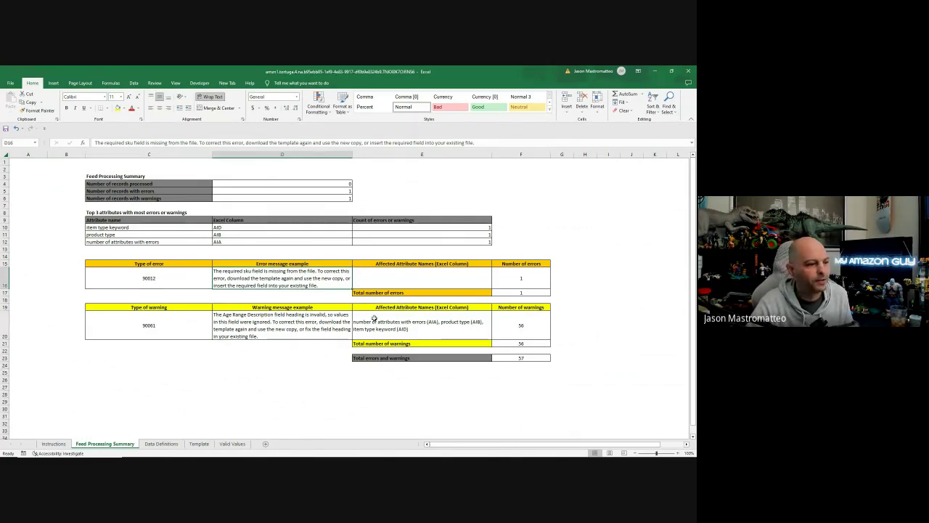
pyautogui.click(277, 331)
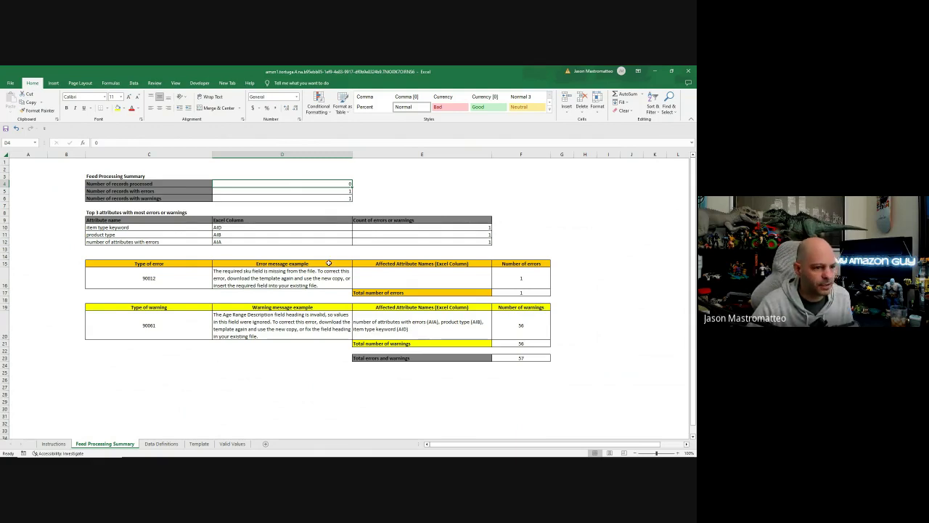
pyautogui.click(337, 199)
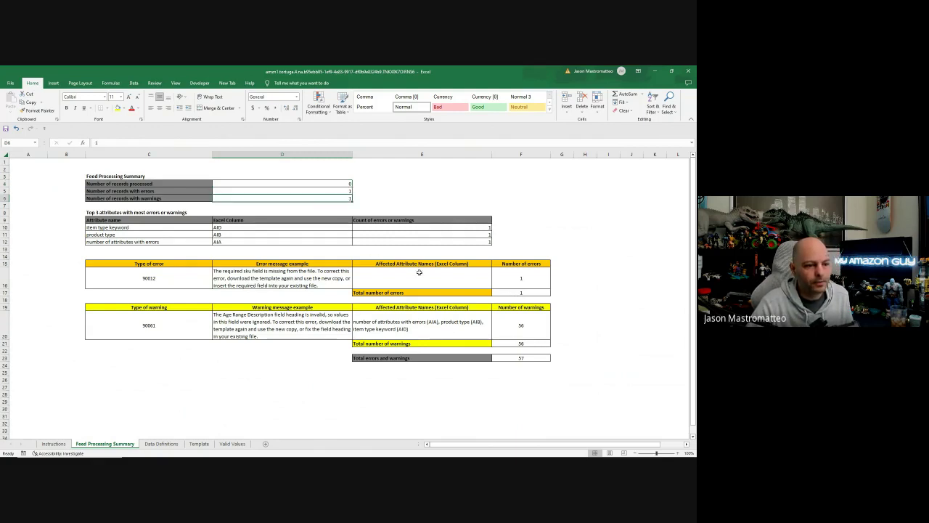
# Step: Examine the highlighted Product Type cell on the Template sheet and the Valid Values sheet, then close the report workbook
pyautogui.click(199, 444)
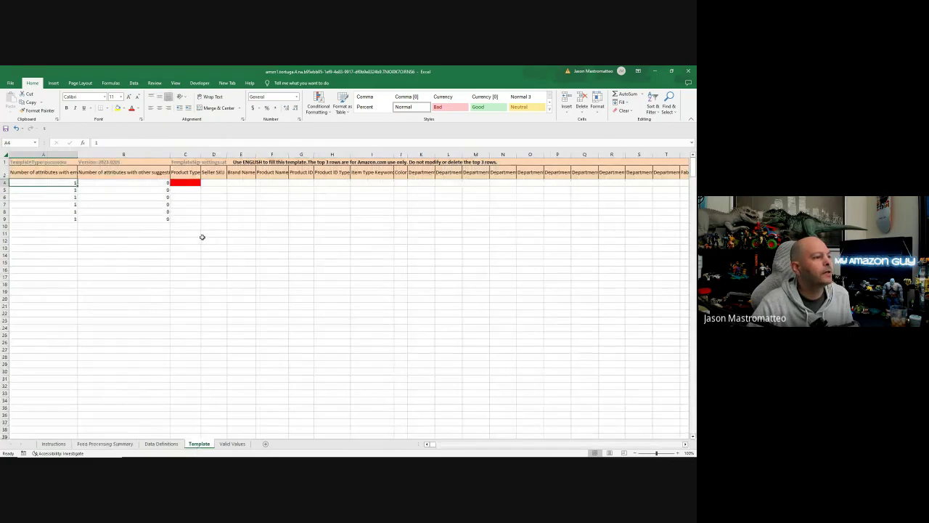
pyautogui.click(192, 181)
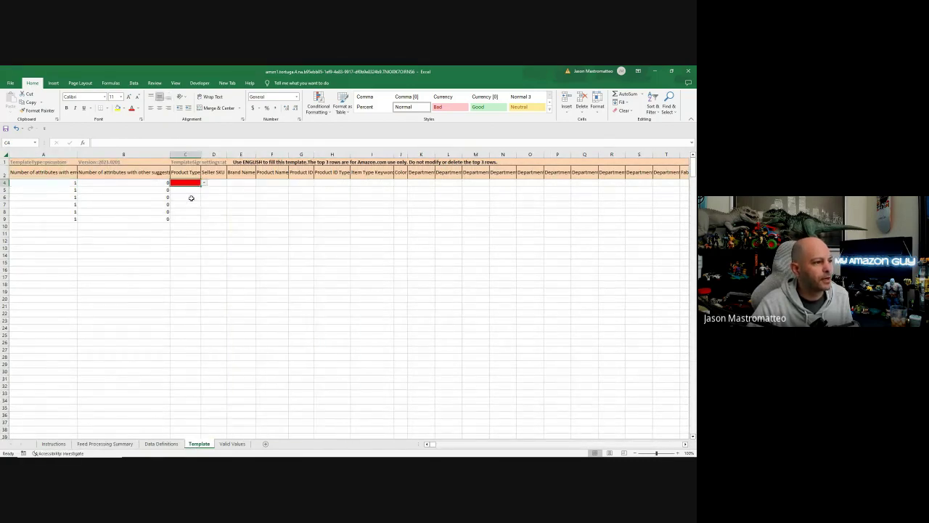
pyautogui.moveTo(434, 446)
pyautogui.mouseDown()
pyautogui.moveTo(582, 443)
pyautogui.moveTo(428, 455)
pyautogui.mouseUp()
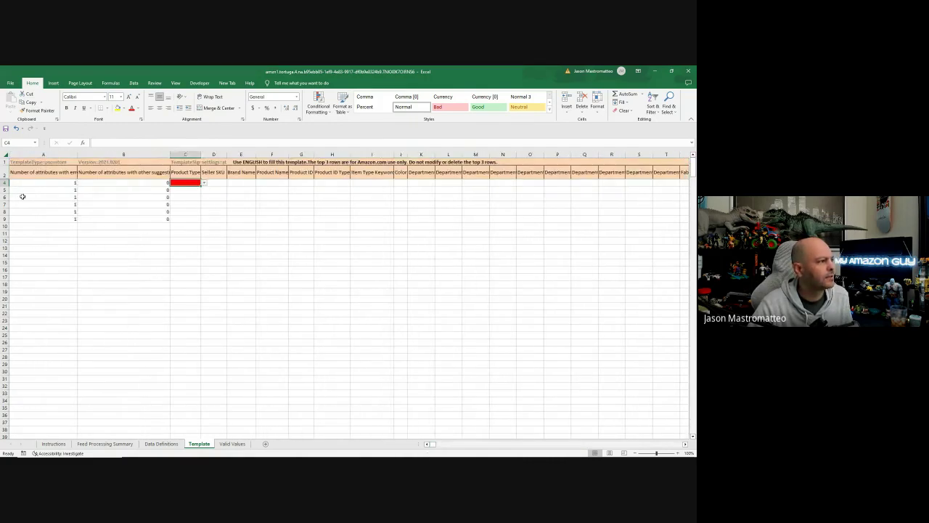
pyautogui.click(232, 443)
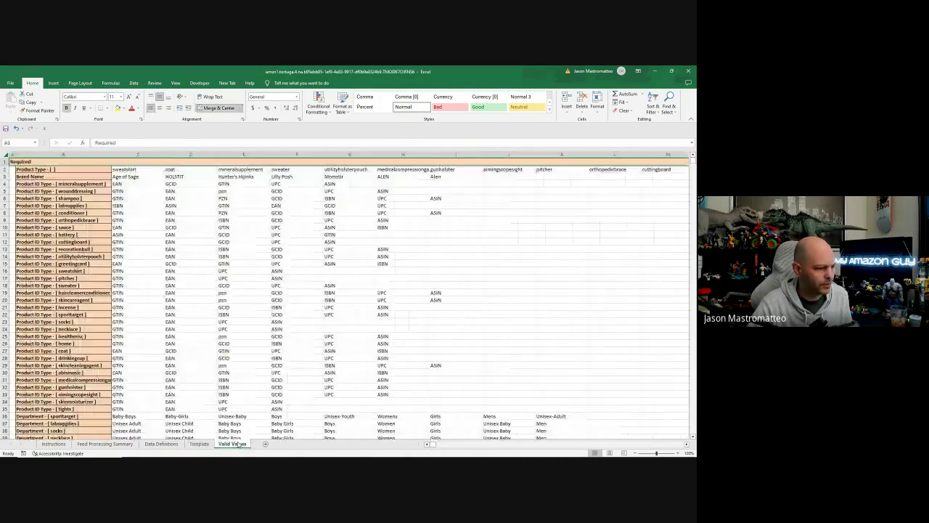
pyautogui.click(199, 443)
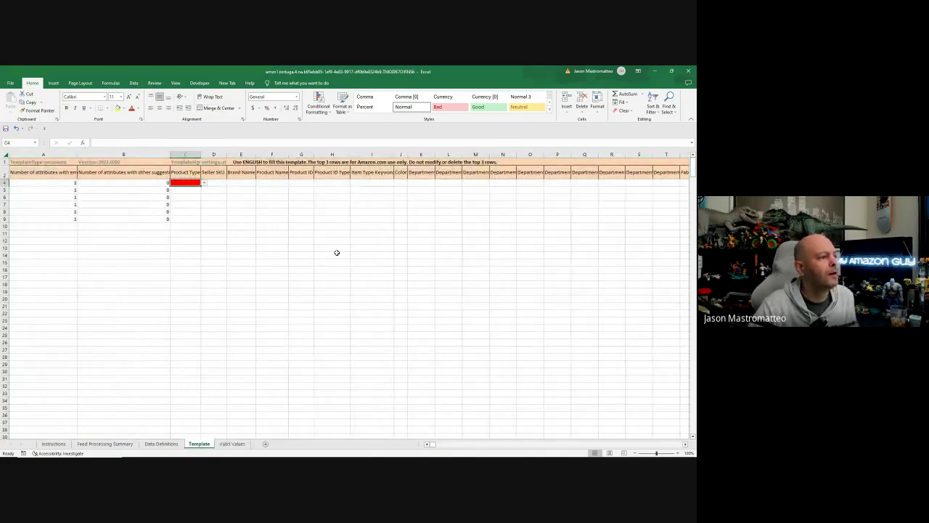
pyautogui.click(687, 71)
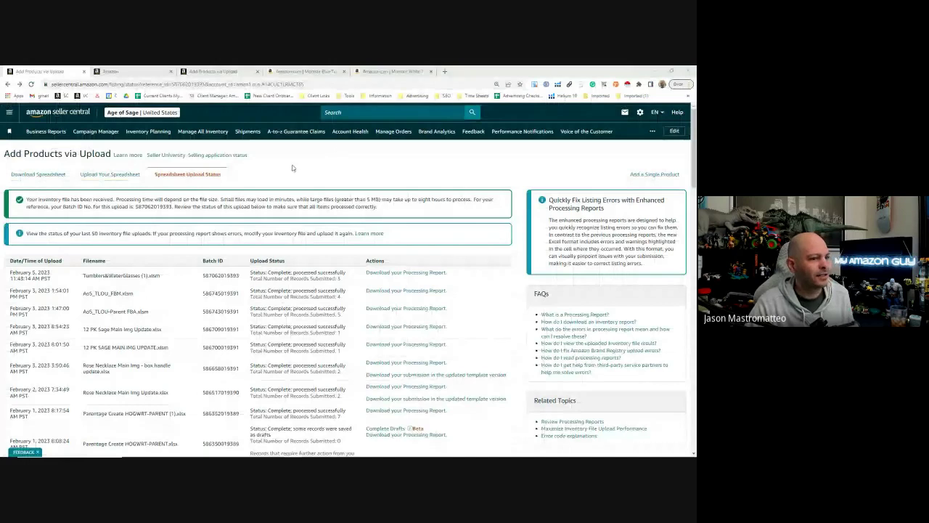
# Step: Check the processing status of the Tumblers&WaterGlasses (1).xlsm upload, then open Manage All Inventory in Seller Central
pyautogui.moveTo(82, 277); pyautogui.dragTo(165, 280)
pyautogui.moveTo(346, 273); pyautogui.dragTo(296, 273)
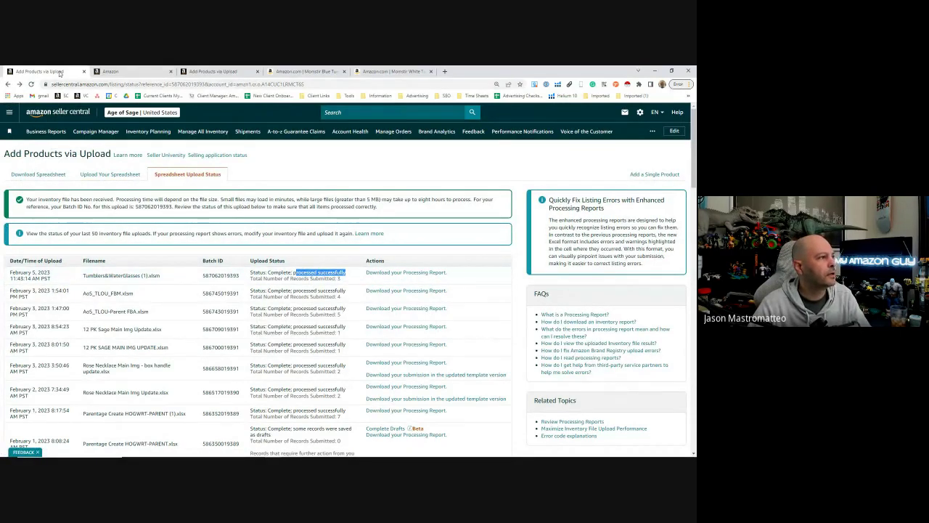
pyautogui.click(9, 112)
pyautogui.moveTo(42, 147)
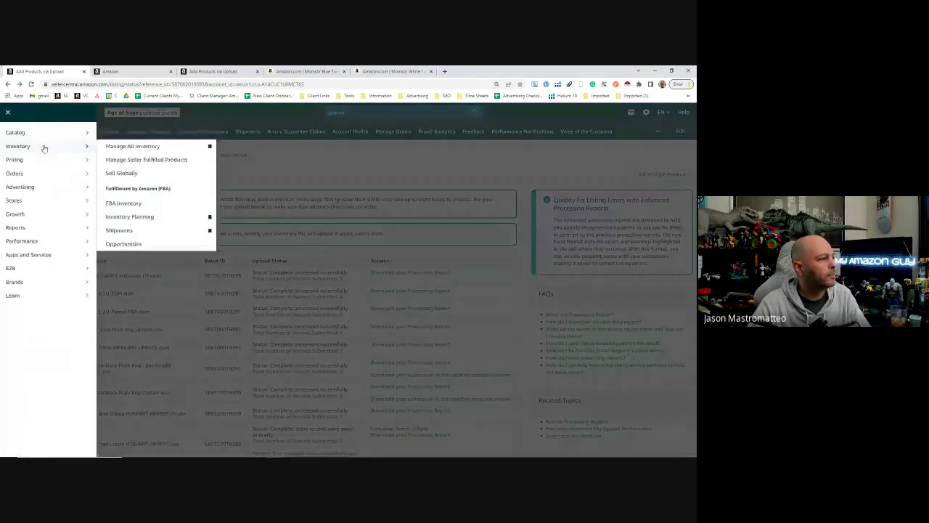
pyautogui.click(117, 145)
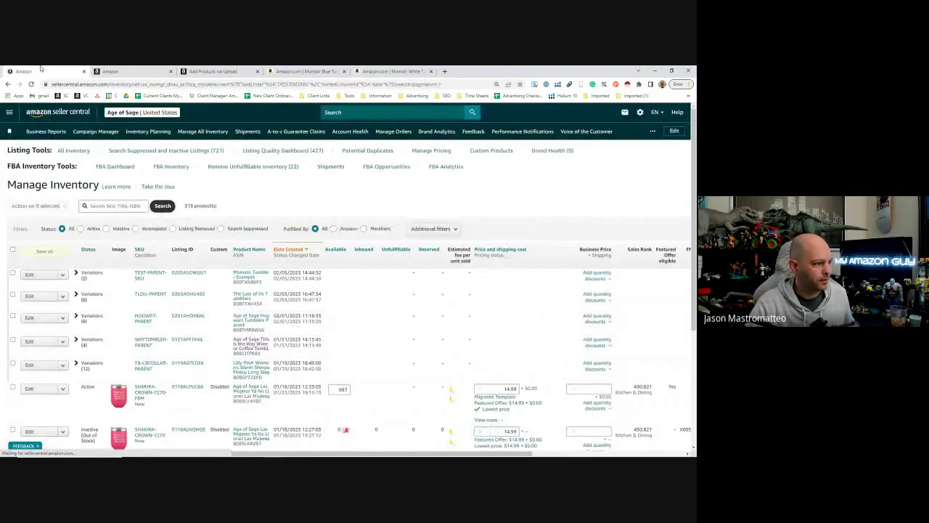
# Step: Expand the variations of TEST-PARENT-SKU and view the blue tumbler's product page, then return to the inventory list
pyautogui.click(76, 273)
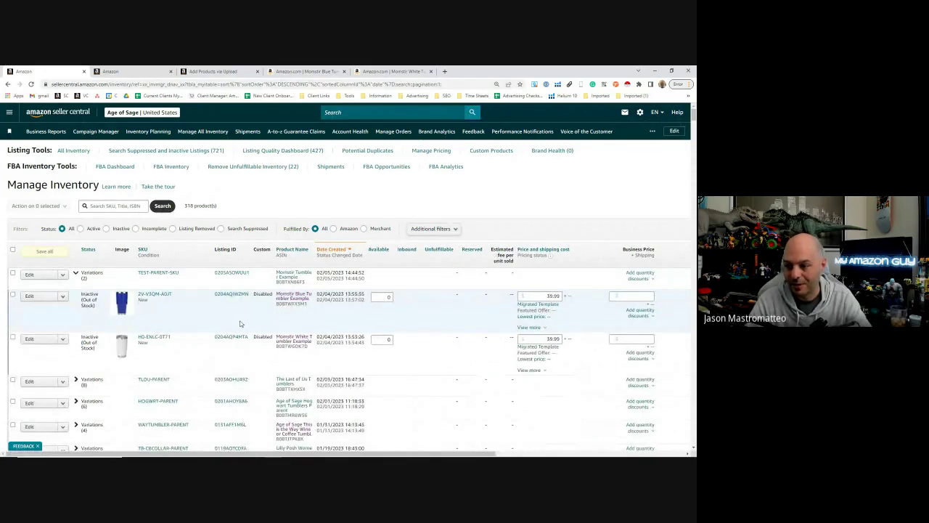
pyautogui.click(293, 299)
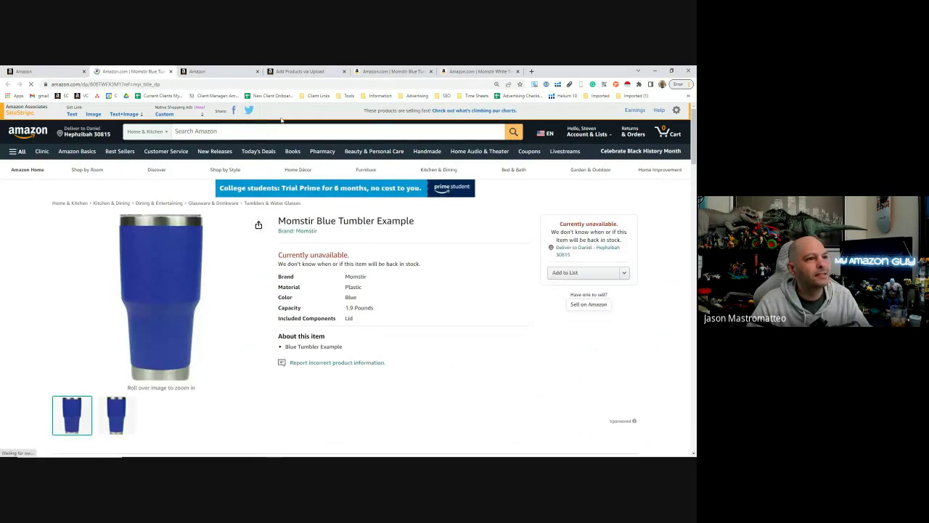
pyautogui.click(60, 72)
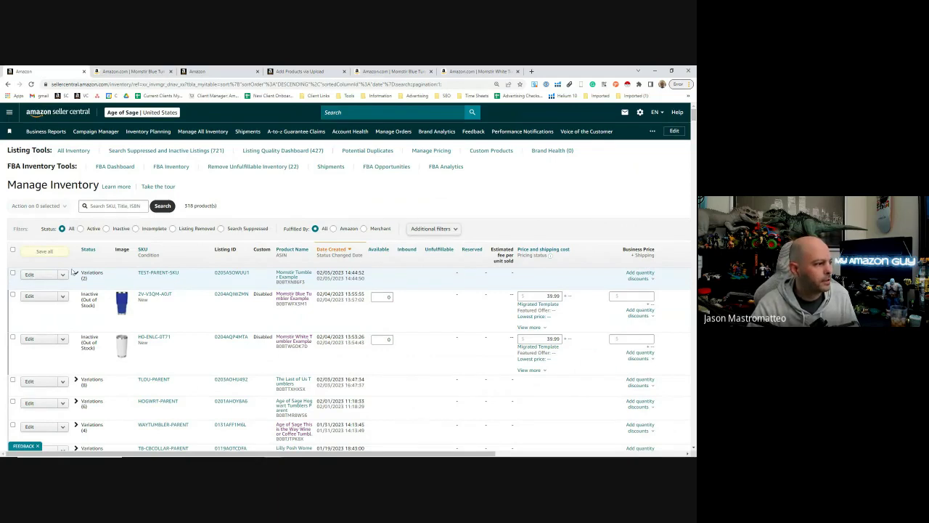
# Step: Select the TEST-PARENT-SKU parent listing and look over its bulk actions, including Delete products and listings, without applying any
pyautogui.moveTo(128, 276); pyautogui.dragTo(184, 277)
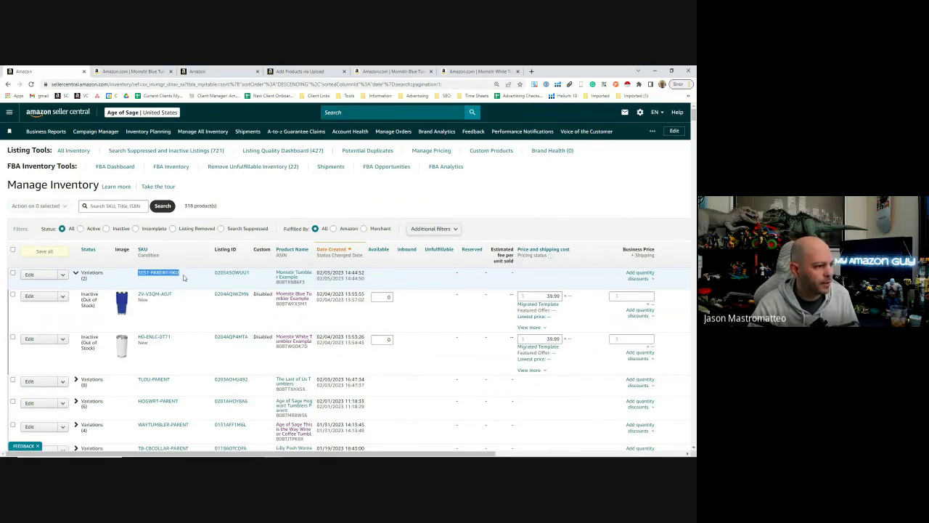
pyautogui.click(12, 273)
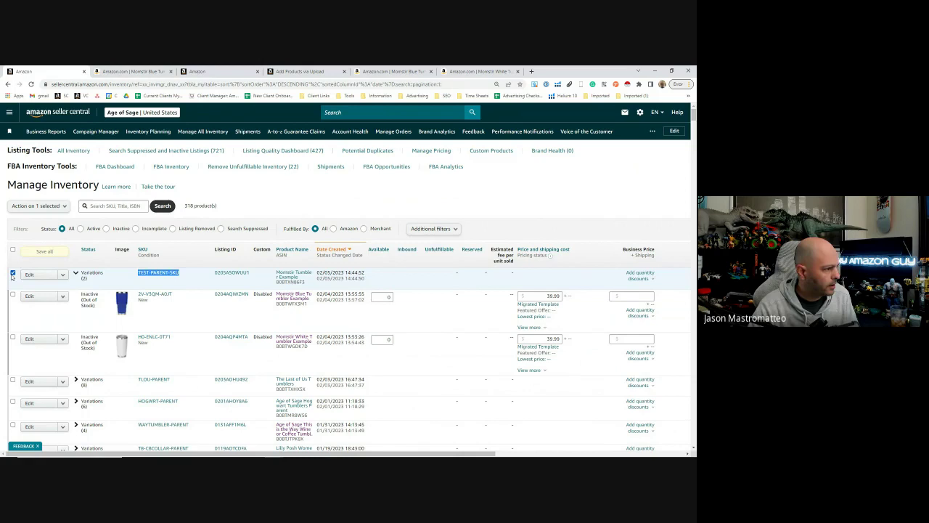
pyautogui.click(65, 206)
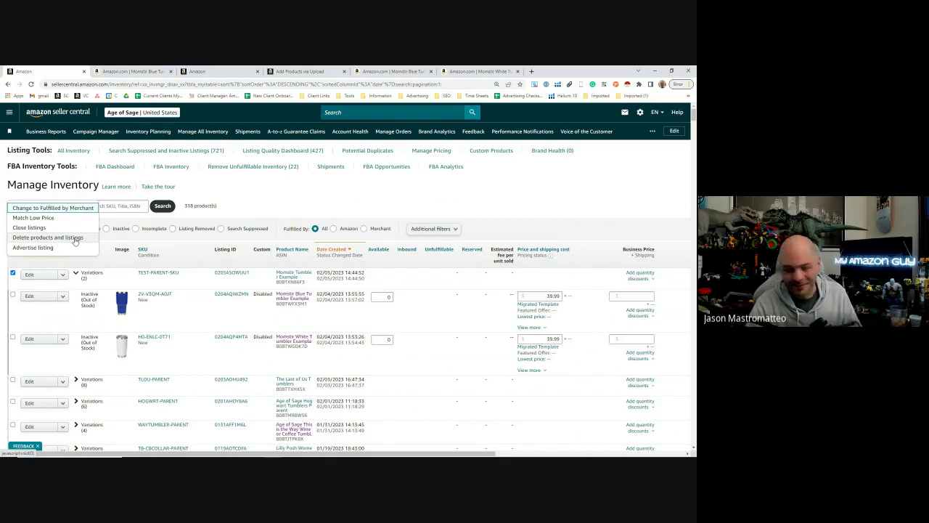
pyautogui.click(268, 206)
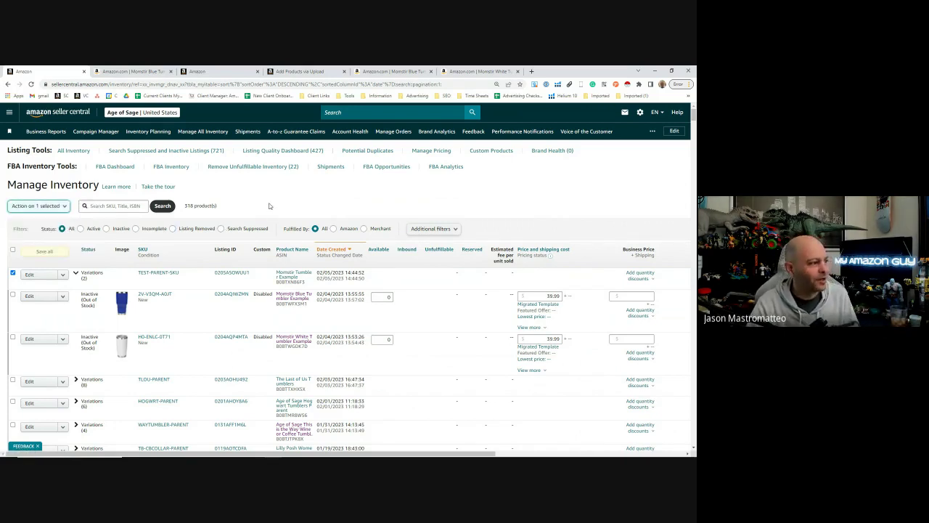